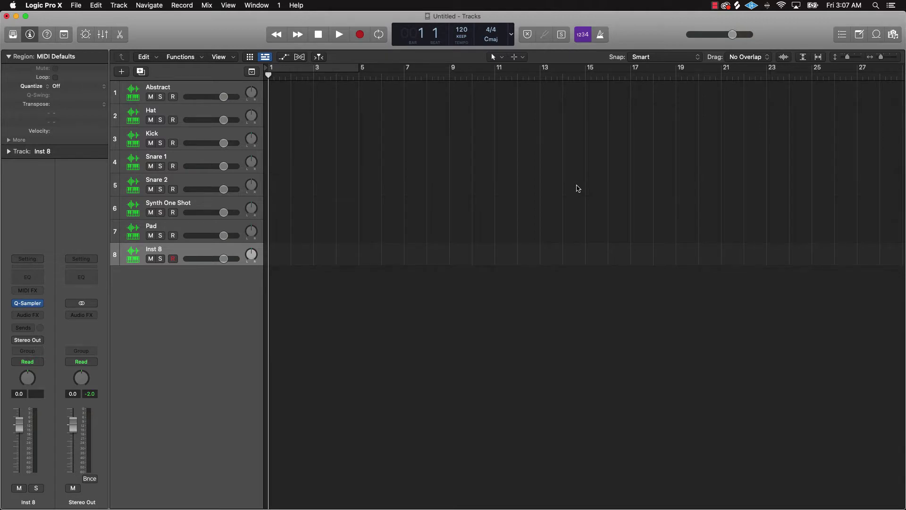
Go through the Abstract, Hat, Kick and Snare 1 tracks, ending with the Snare 2 track selected
click(174, 96)
click(175, 112)
click(168, 138)
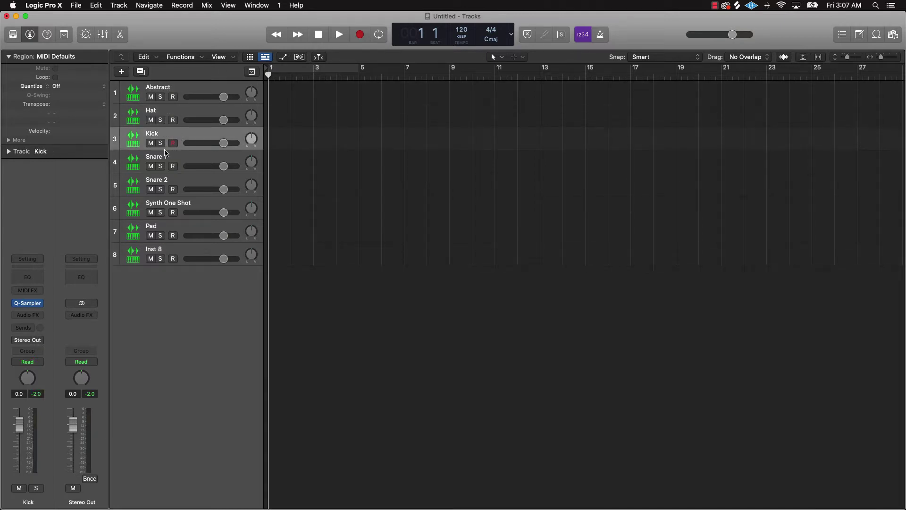
click(166, 161)
click(164, 183)
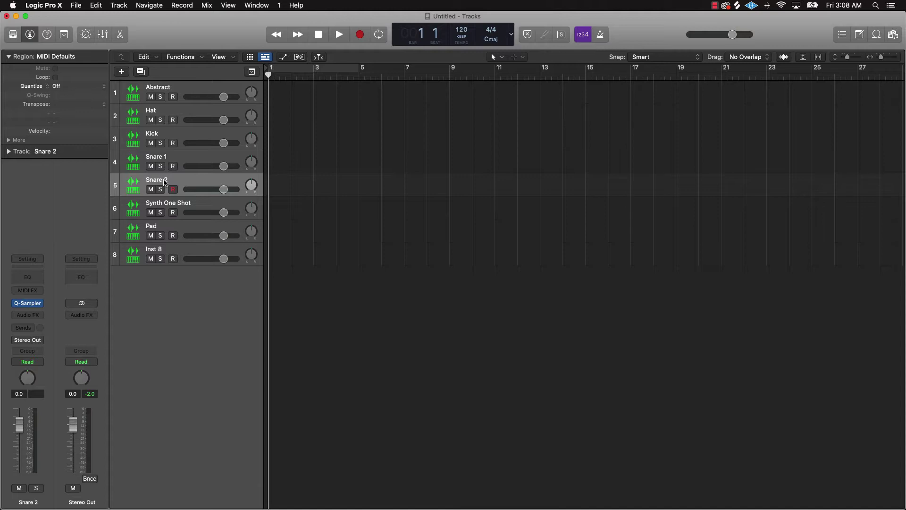
Insert the iZotope Vinyl plug-in in stereo as an audio effect on the Snare 2 track
click(37, 315)
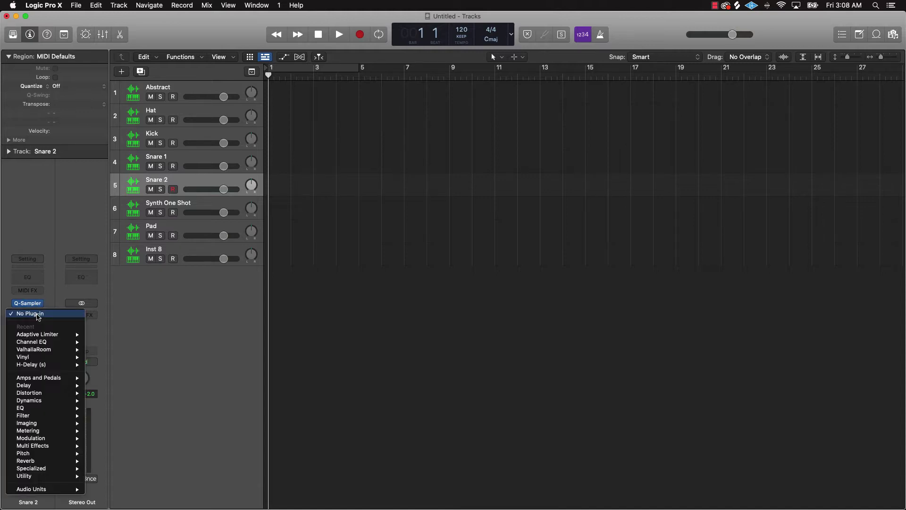
mouse_move(39, 490)
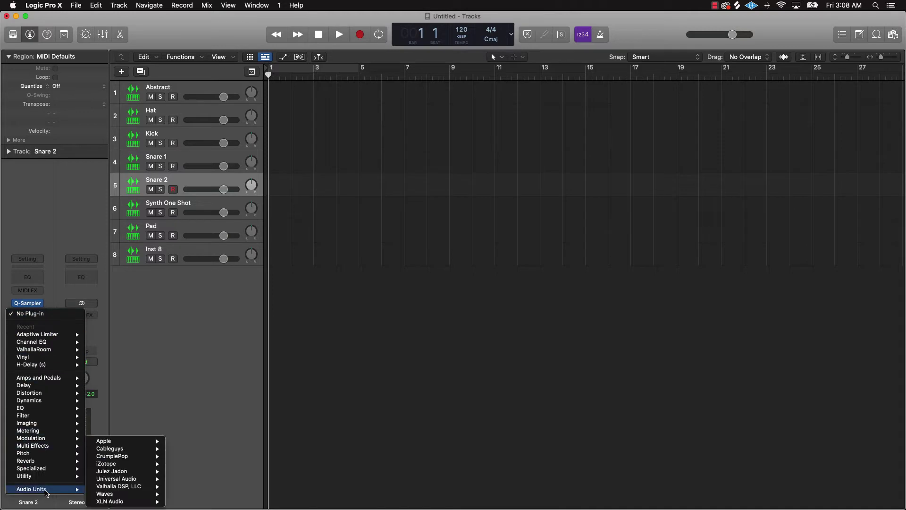
mouse_move(123, 465)
mouse_move(195, 470)
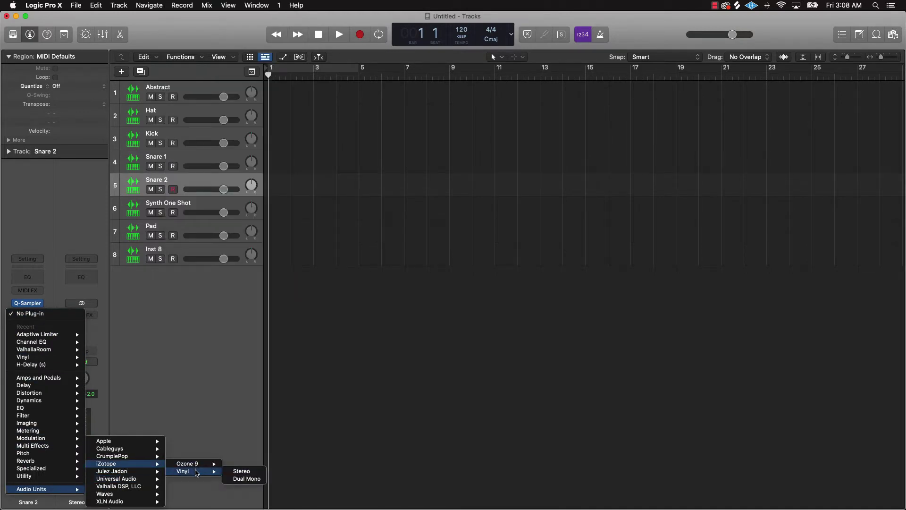
click(241, 472)
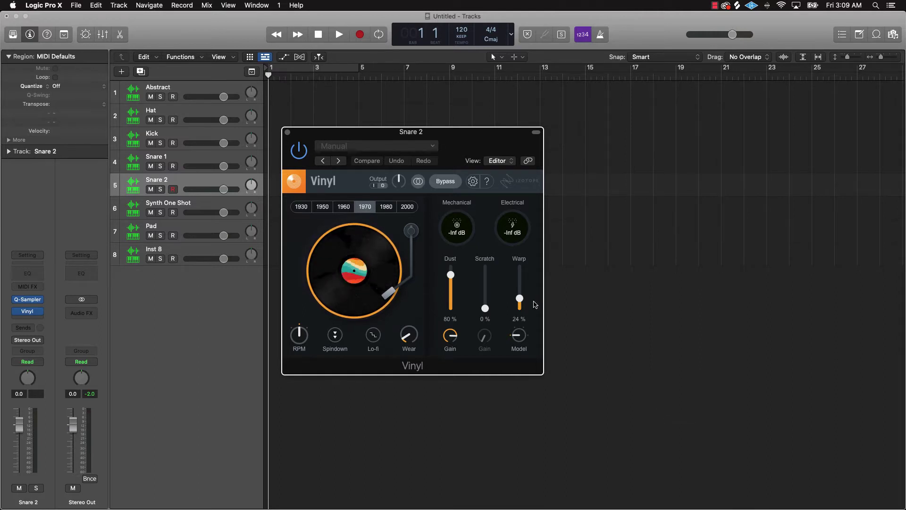
In Vinyl, set Warp to 62% and Dust to 0%, and raise Wear slightly
drag(520, 299, 520, 283)
drag(450, 274, 478, 321)
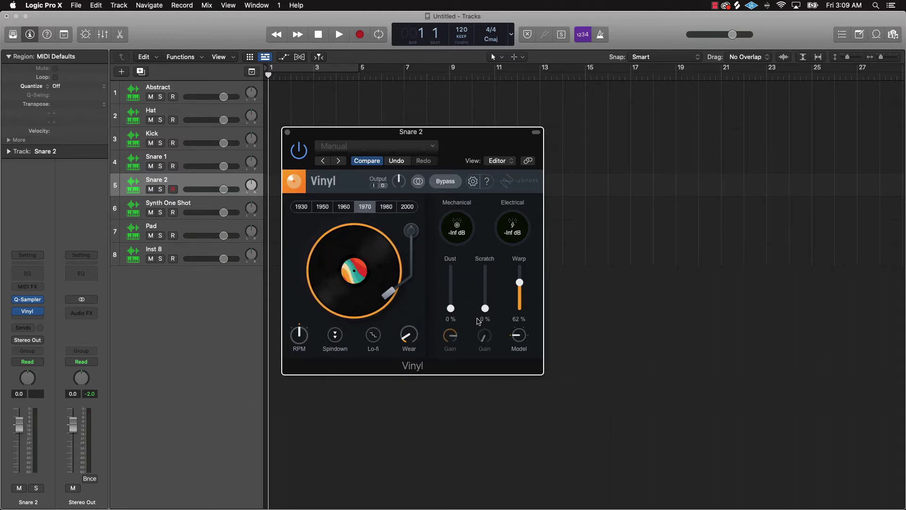
mouse_move(408, 335)
mouse_down()
mouse_move(409, 325)
mouse_move(409, 336)
mouse_up()
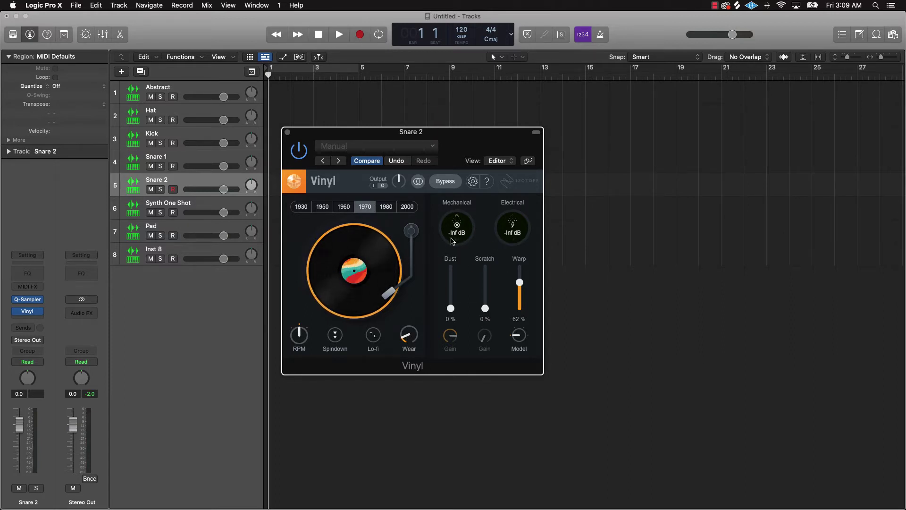
Set Vinyl's Electrical noise to -30 dB, leave Mechanical noise at -Inf dB, and close the plug-in window
mouse_move(460, 239)
mouse_down()
mouse_move(463, 219)
mouse_move(463, 236)
mouse_up()
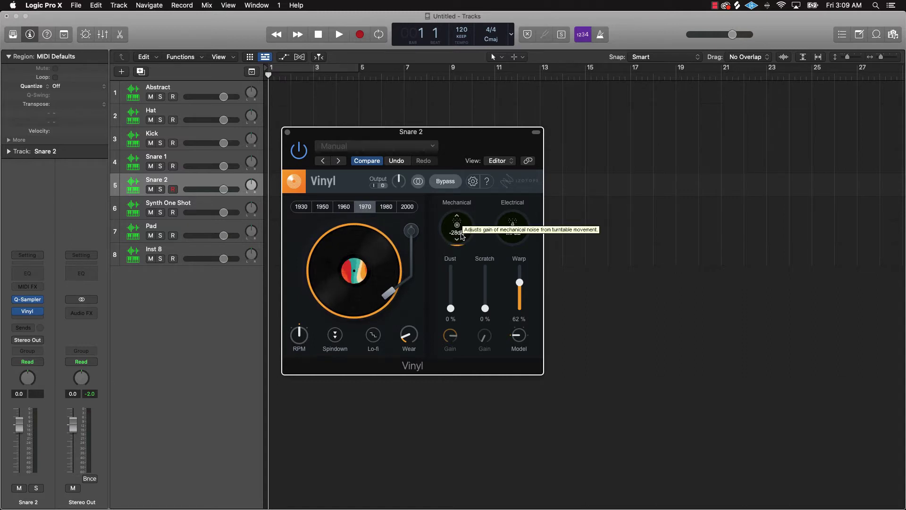
drag(518, 250, 455, 252)
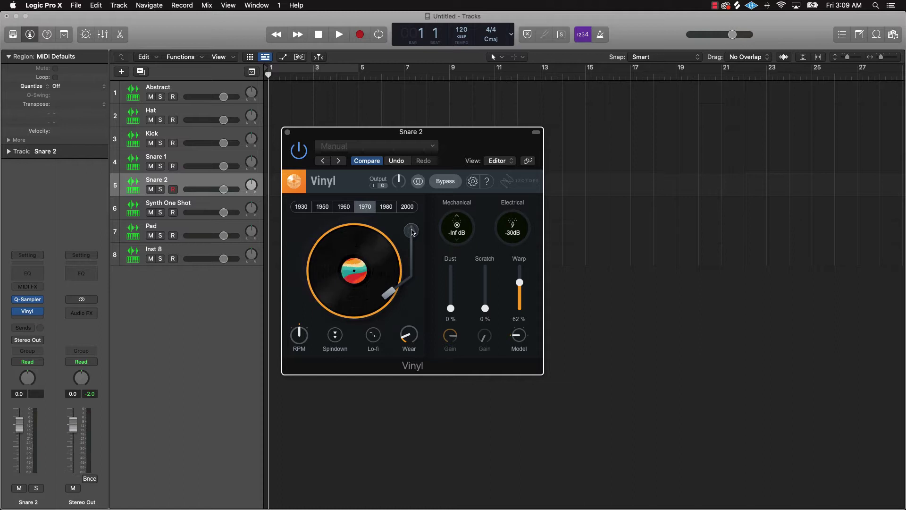
click(288, 132)
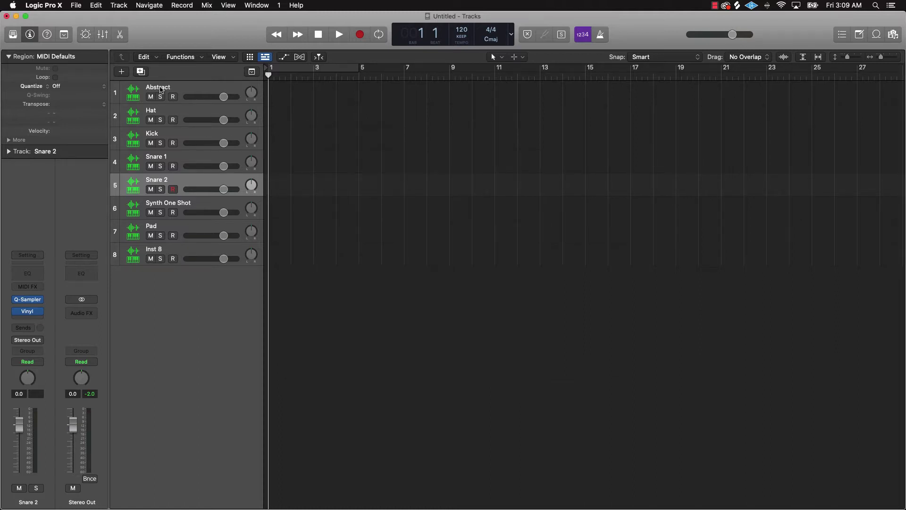
Move the Abstract track directly below Snare 2 and select the Kick track
drag(178, 90, 177, 188)
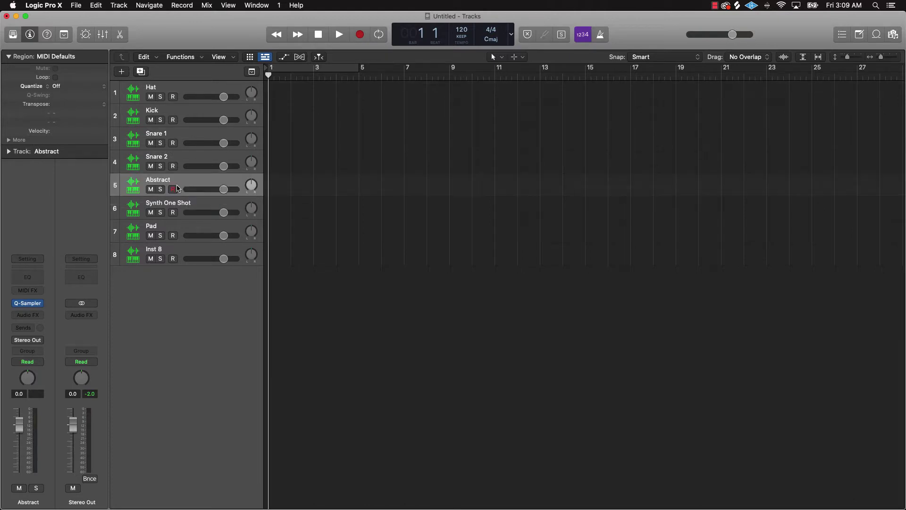
click(168, 108)
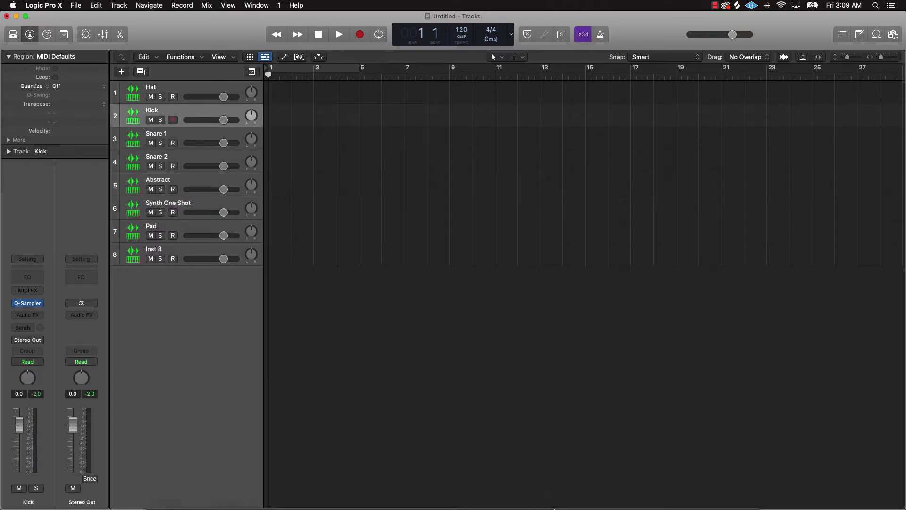
Switch to Splice, search the samples for "lofi", look through the results with the kicks tag, and close the Splice window
click(444, 502)
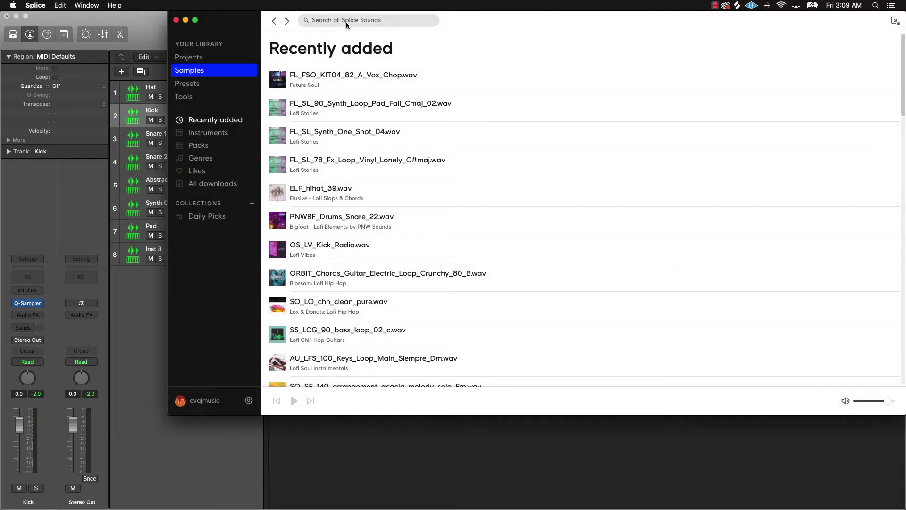
click(346, 21)
text(lofi)
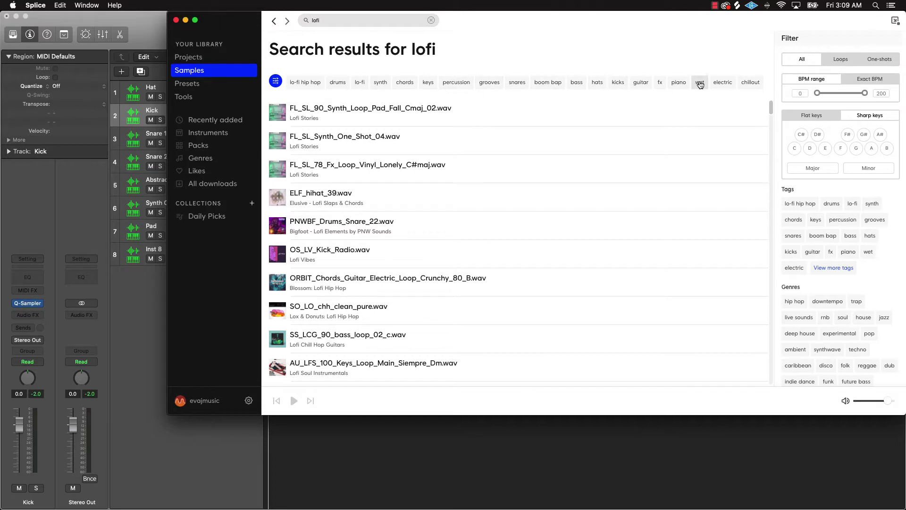
click(618, 82)
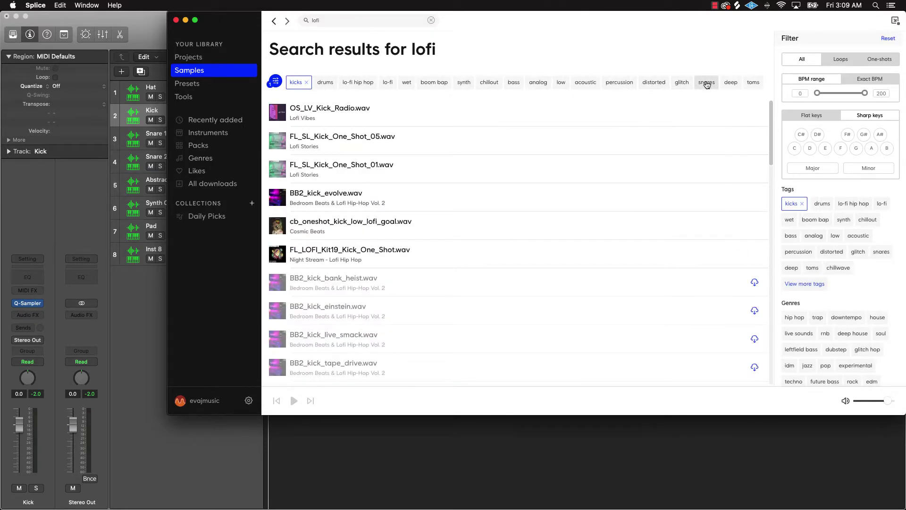
click(306, 82)
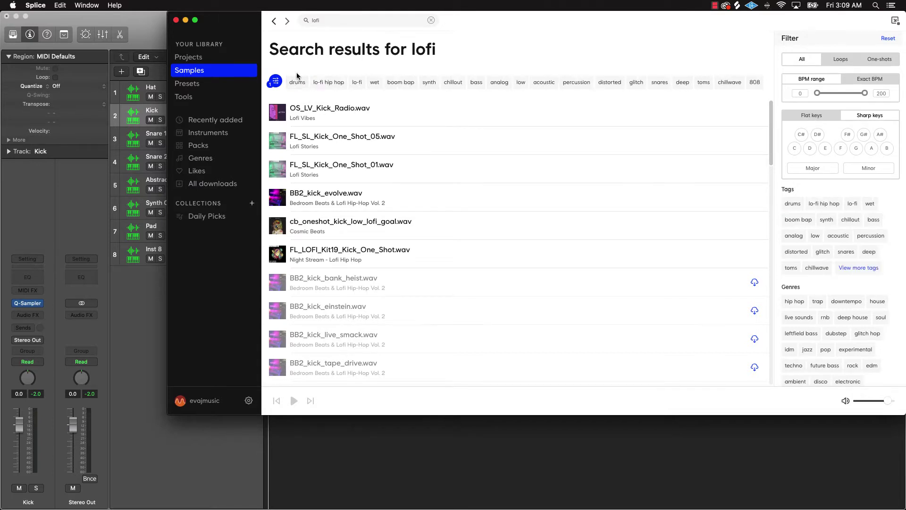
click(176, 20)
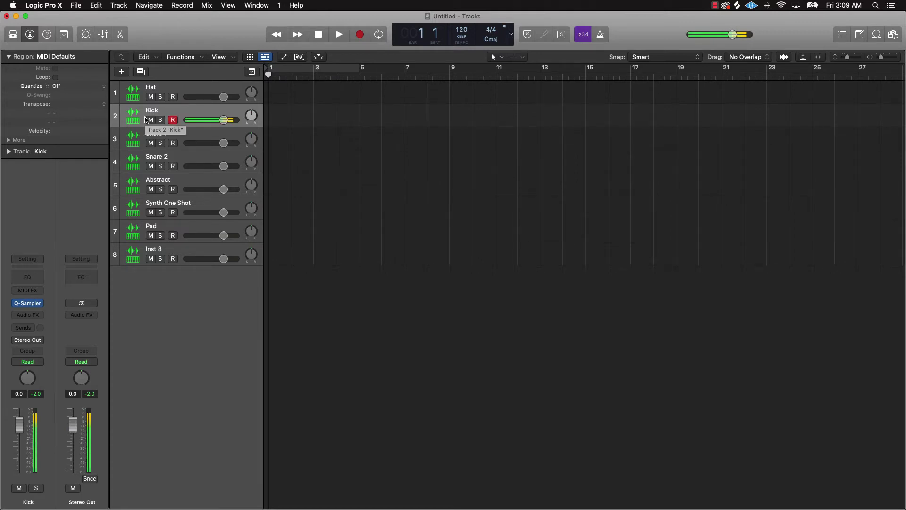
Audition the Snare 1, Snare 2, Hat, Abstract, Synth One Shot, Pad and Inst 8 tracks one at a time
click(134, 138)
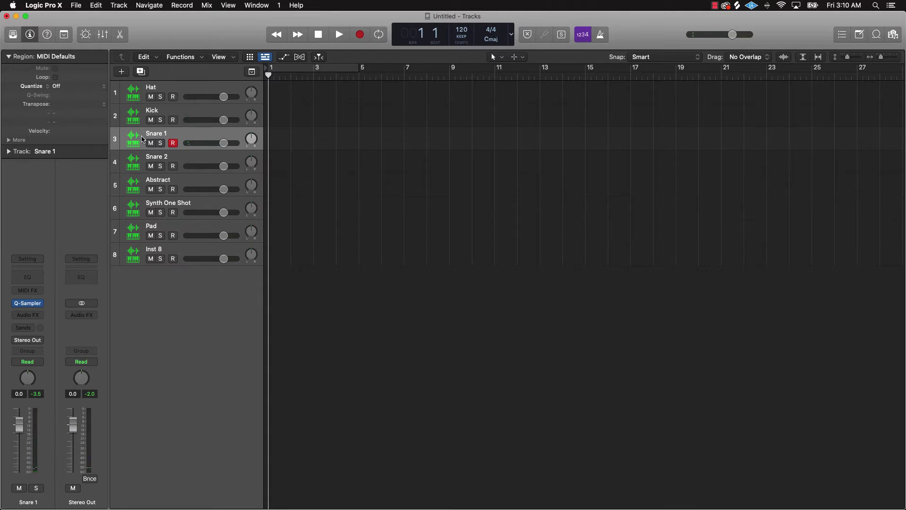
click(135, 166)
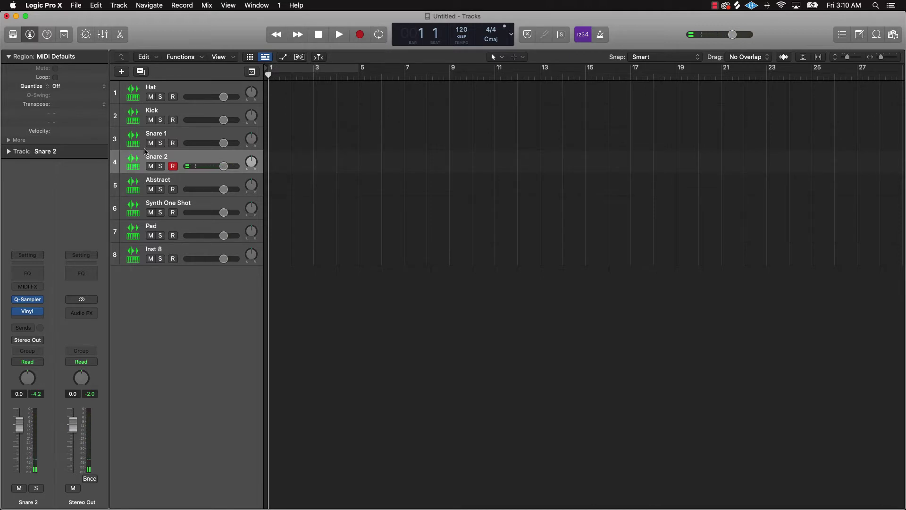
click(137, 89)
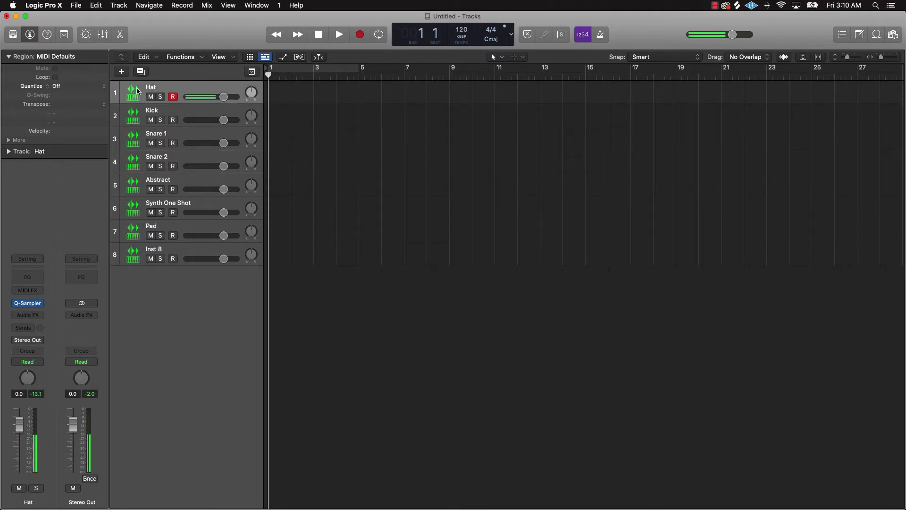
click(133, 186)
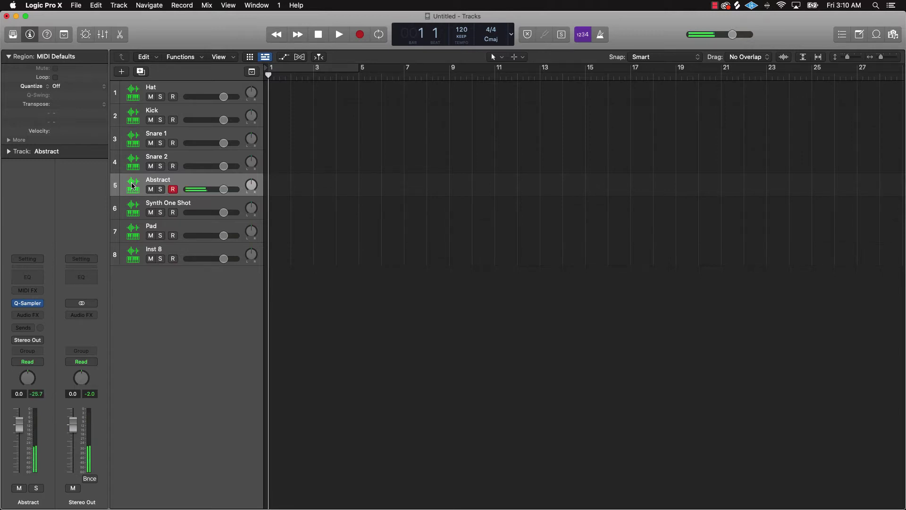
click(129, 210)
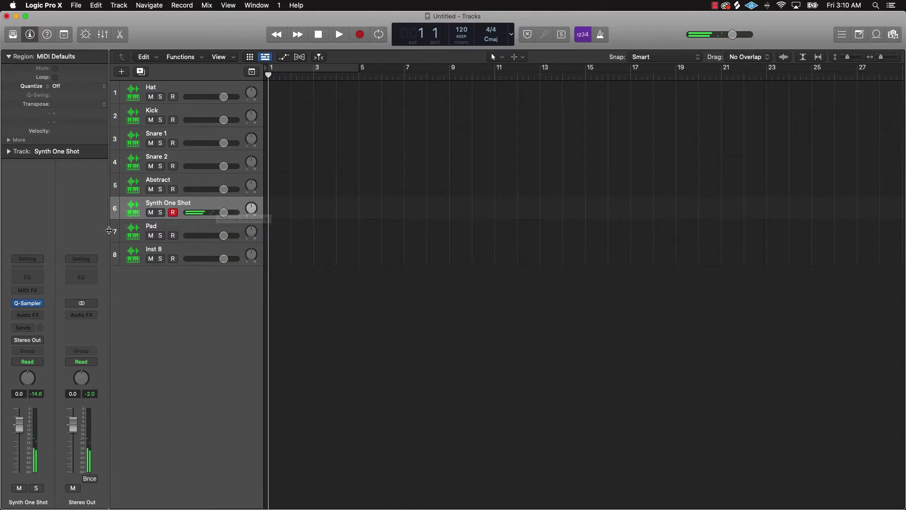
click(124, 231)
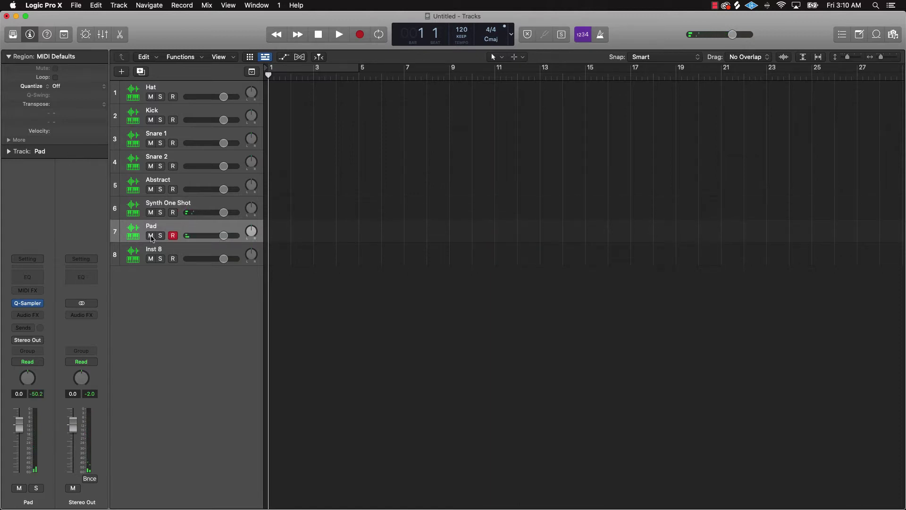
click(136, 255)
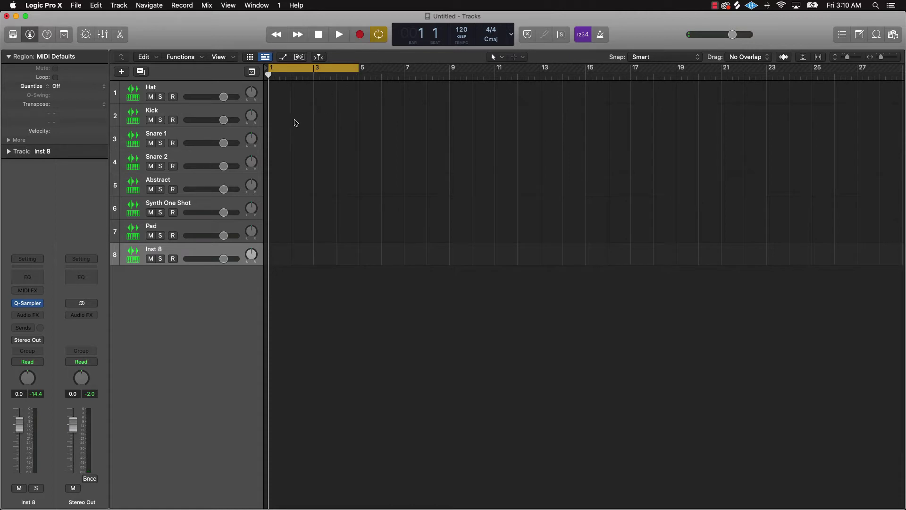
Make a trial recording on the Snare 2 track at 87 BPM with the metronome turned on, and delete the take
click(163, 156)
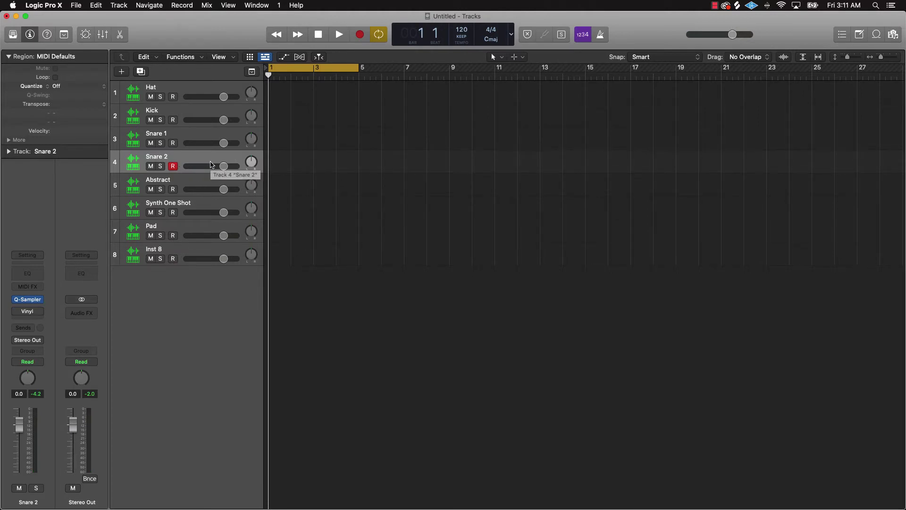
key(r)
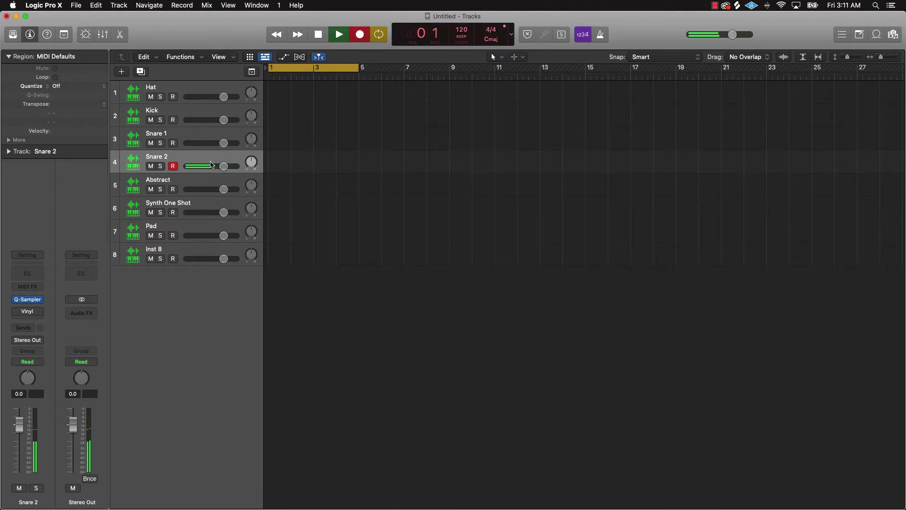
key(space)
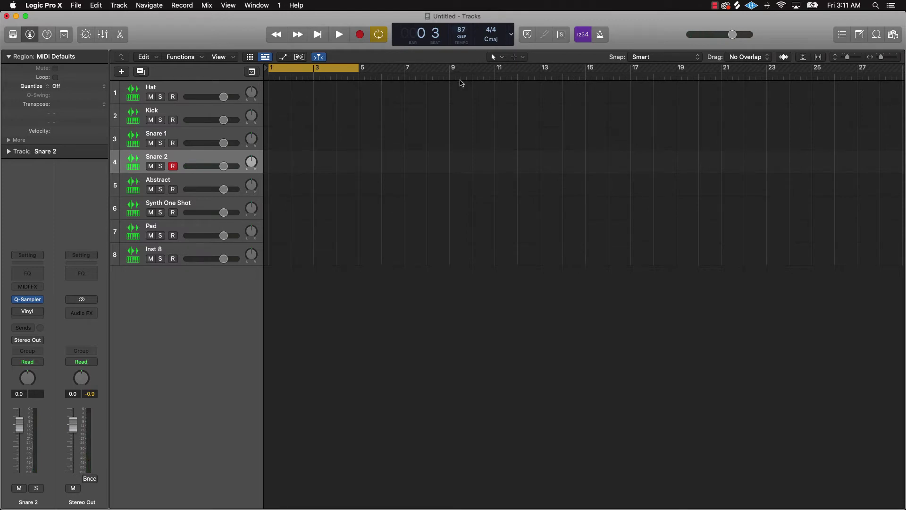
key(r)
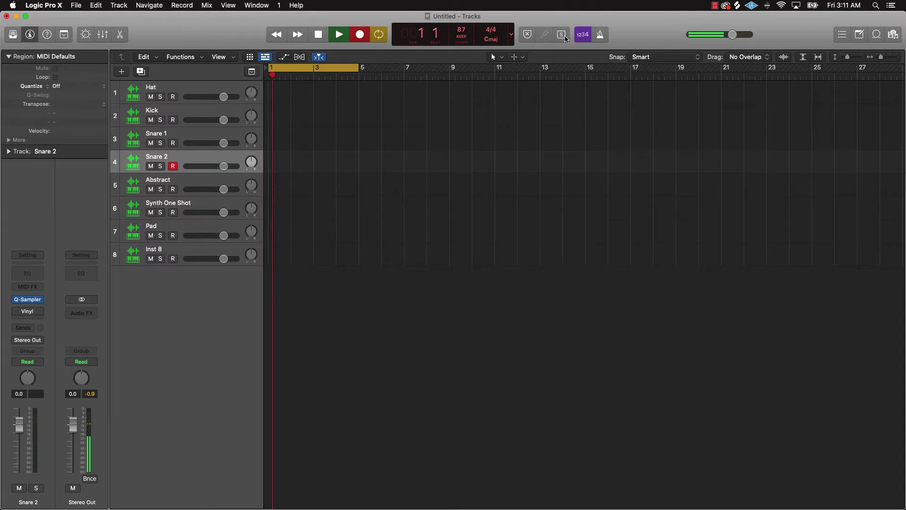
click(599, 36)
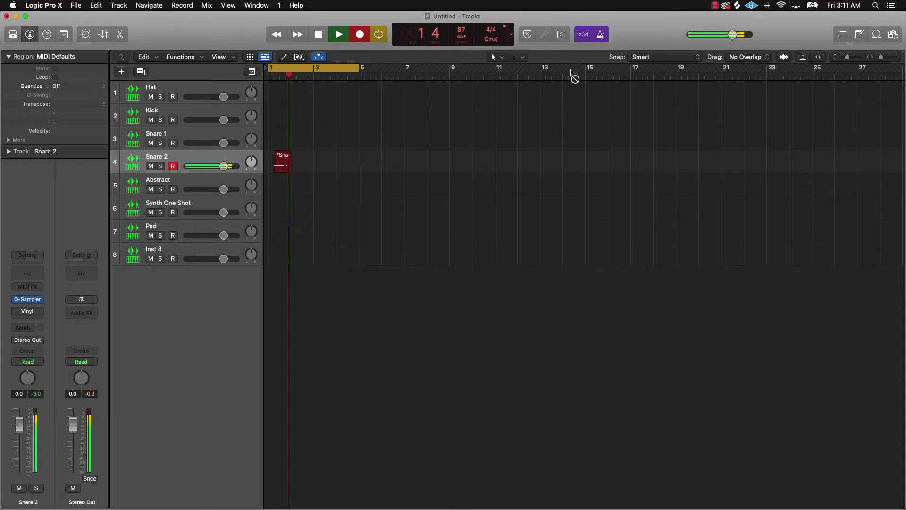
key(space)
key(Delete)
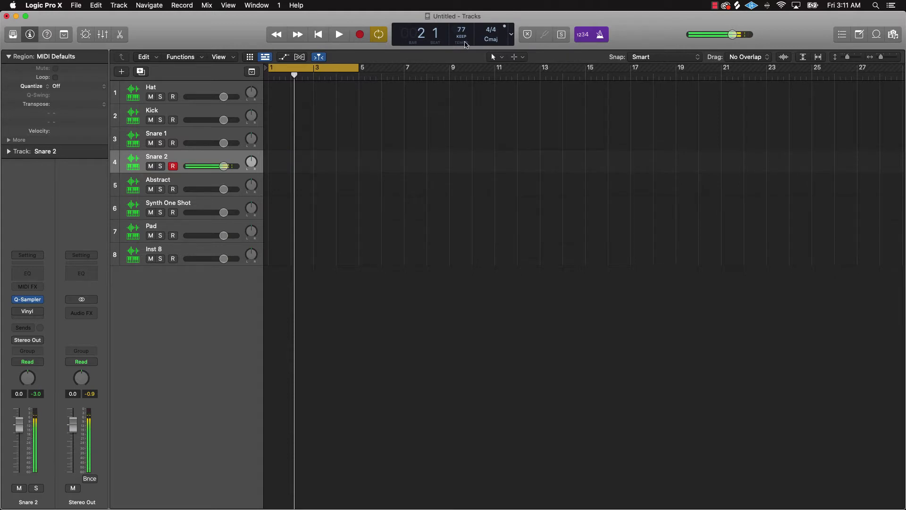
Set the tempo to 77 BPM and record a four-bar snare pattern on the Snare 2 track
key(r)
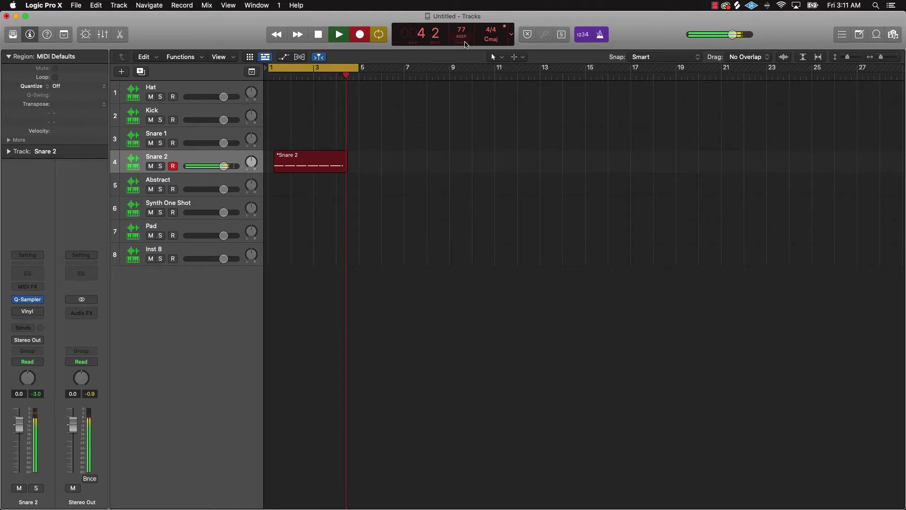
key(space)
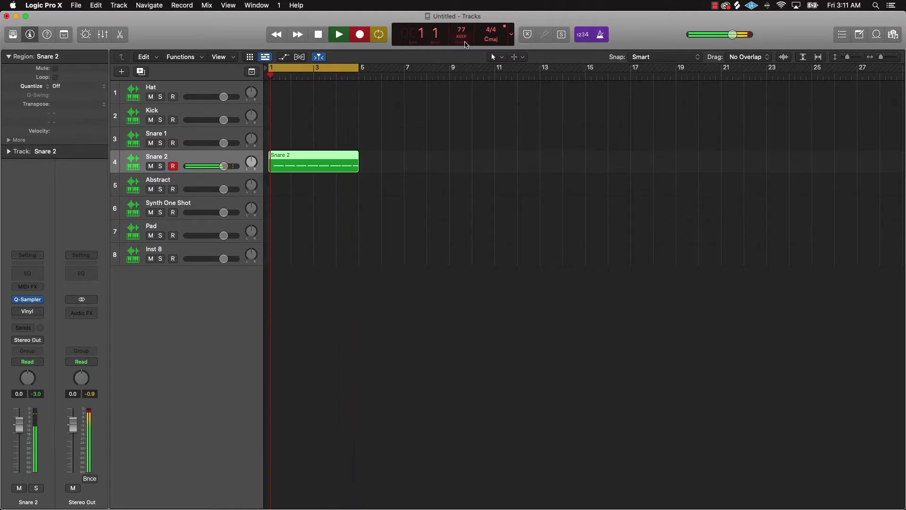
Quantize all notes of the Snare 2 region to 1/16 Swing C in the Piano Roll and play the pattern back
double_click(324, 158)
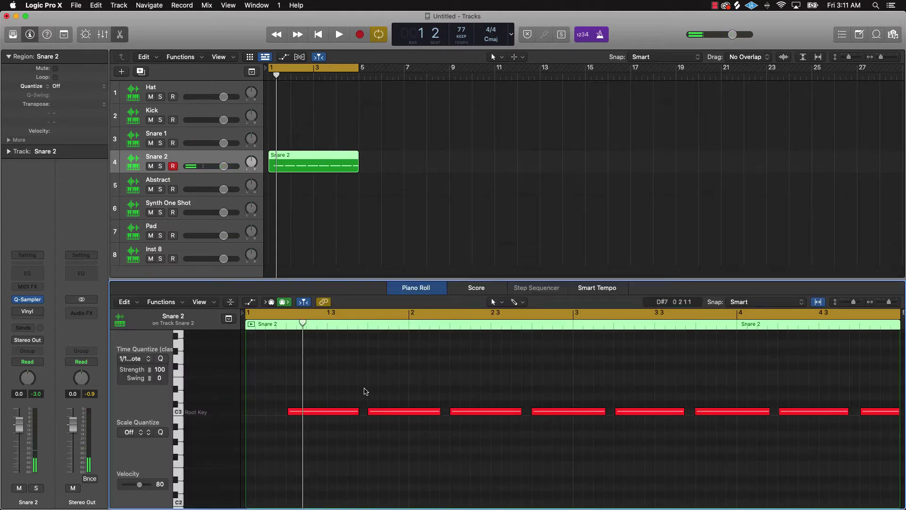
key(super+a)
click(153, 358)
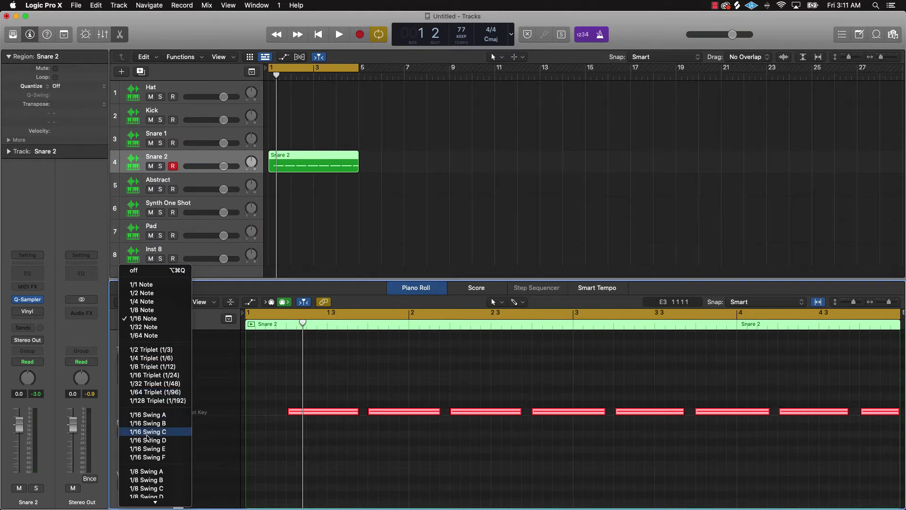
click(157, 432)
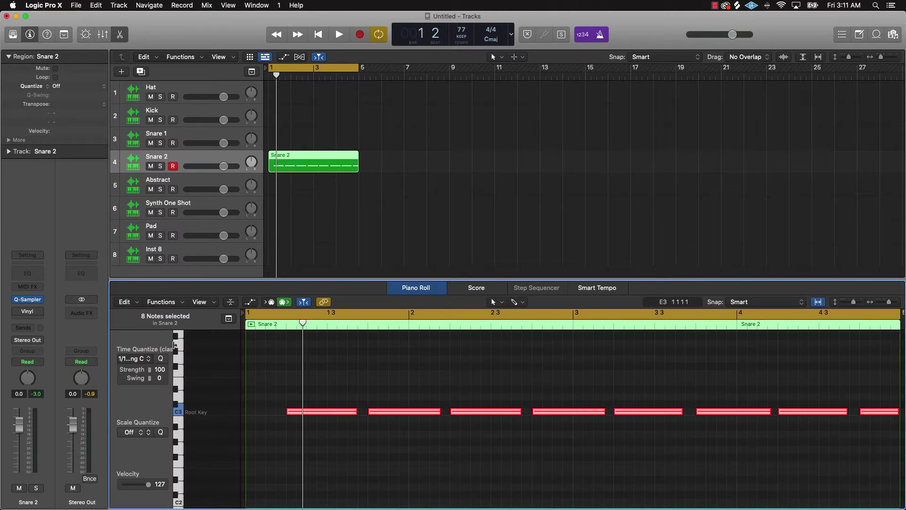
click(175, 347)
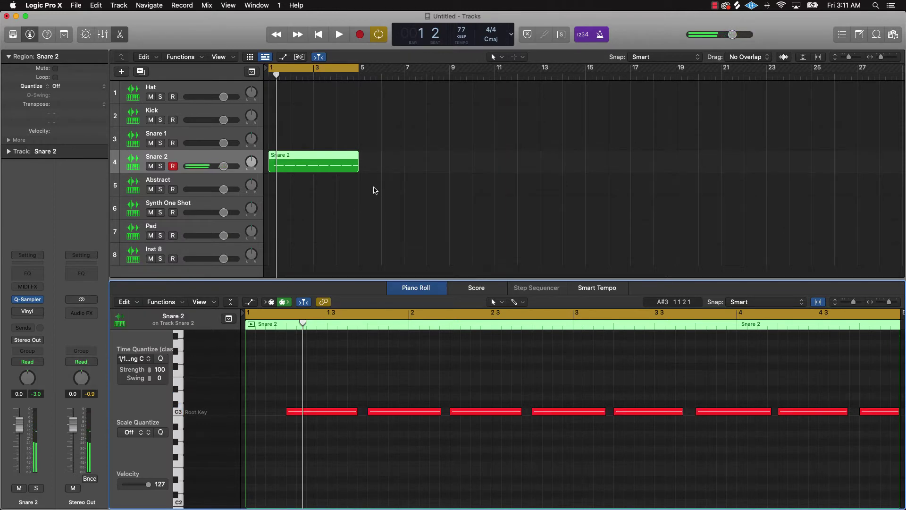
key(space)
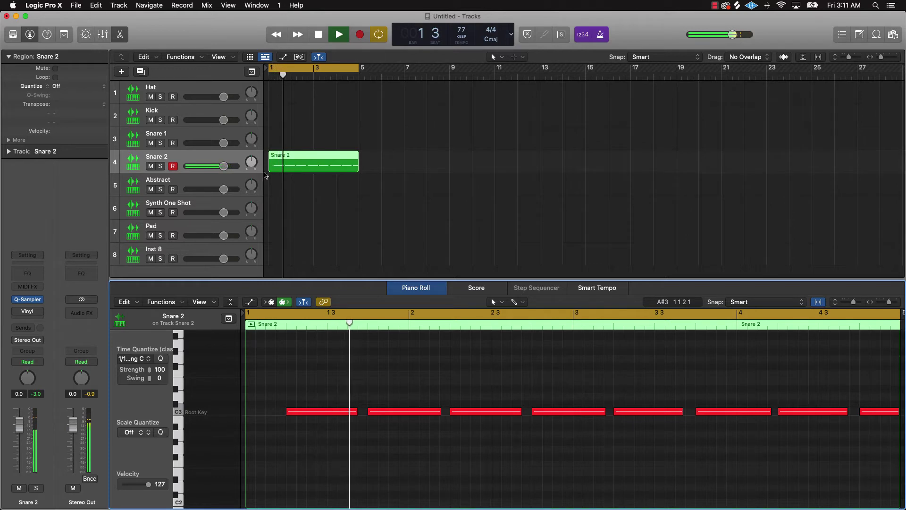
key(space)
Record a four-bar kick pattern on the Kick track over the snare
click(180, 113)
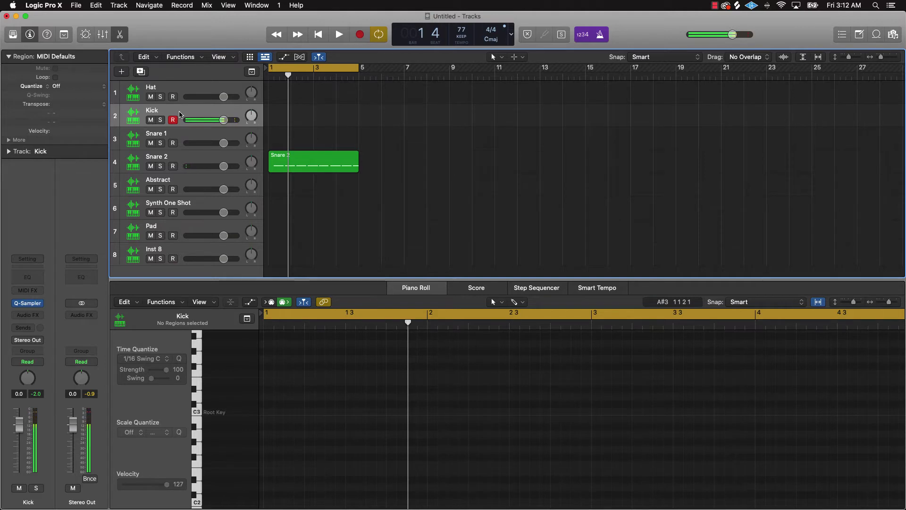
key(r)
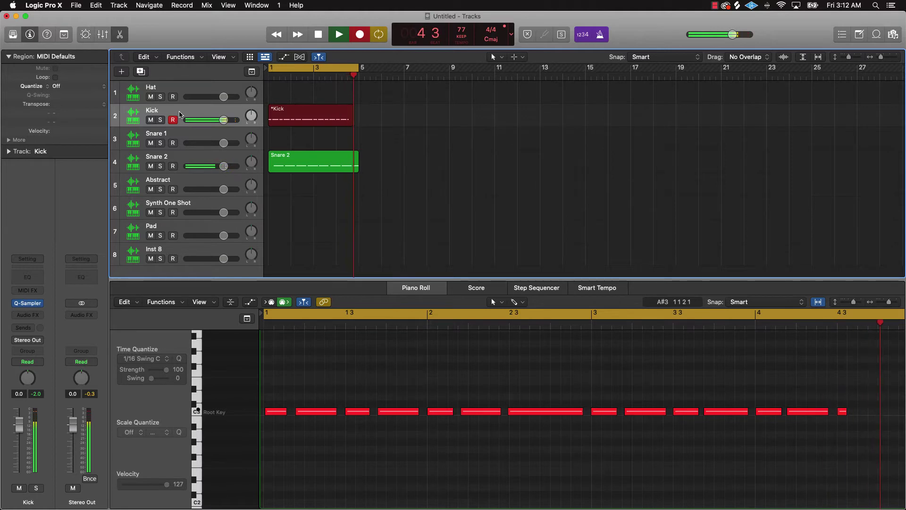
key(space)
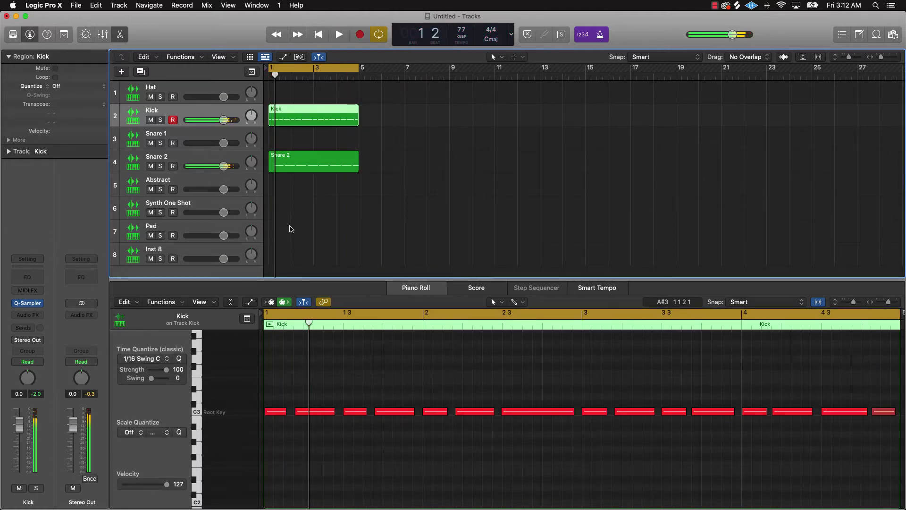
Quantize all notes of the Kick region to 1/16 Swing C and listen to the kick with the snare
click(446, 378)
key(super+a)
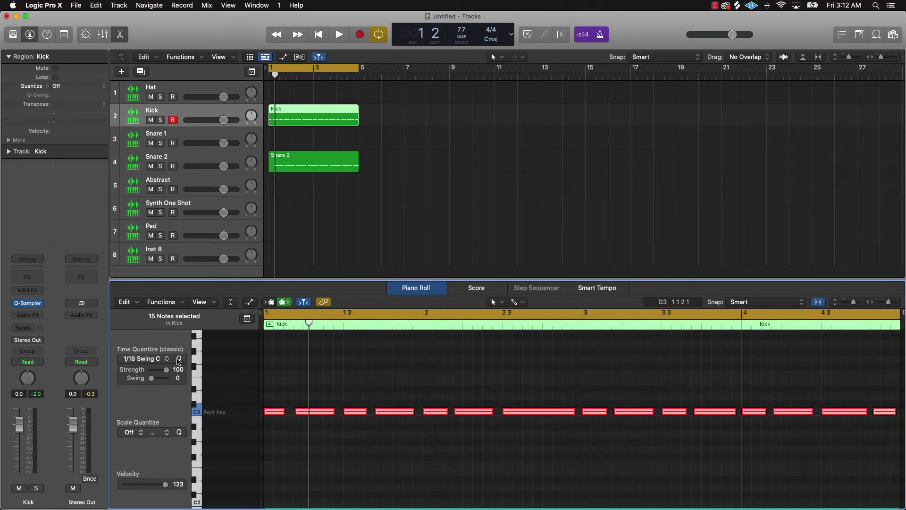
key(space)
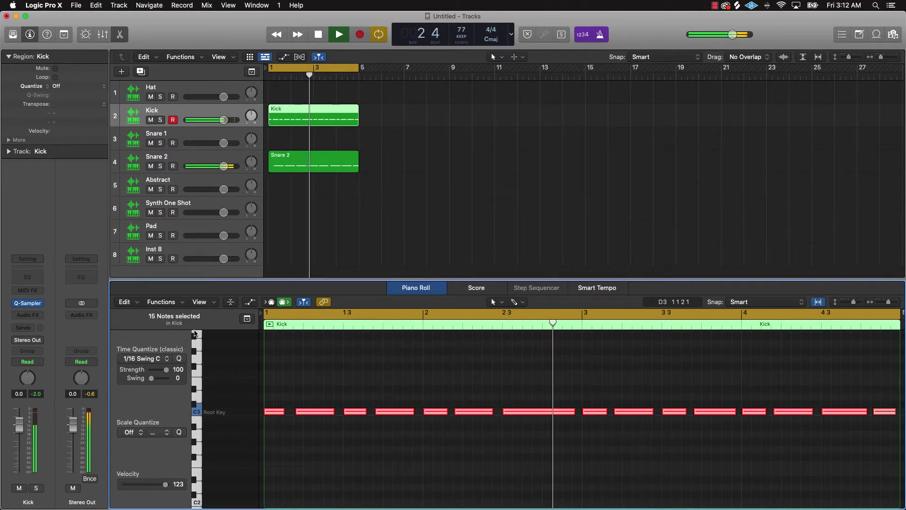
key(space)
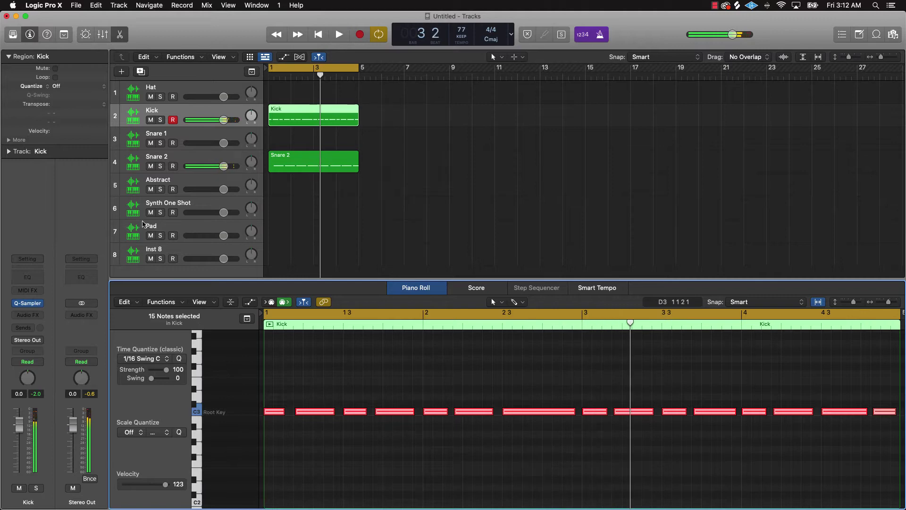
Record a four-bar hi-hat pattern on the Hat track
click(167, 91)
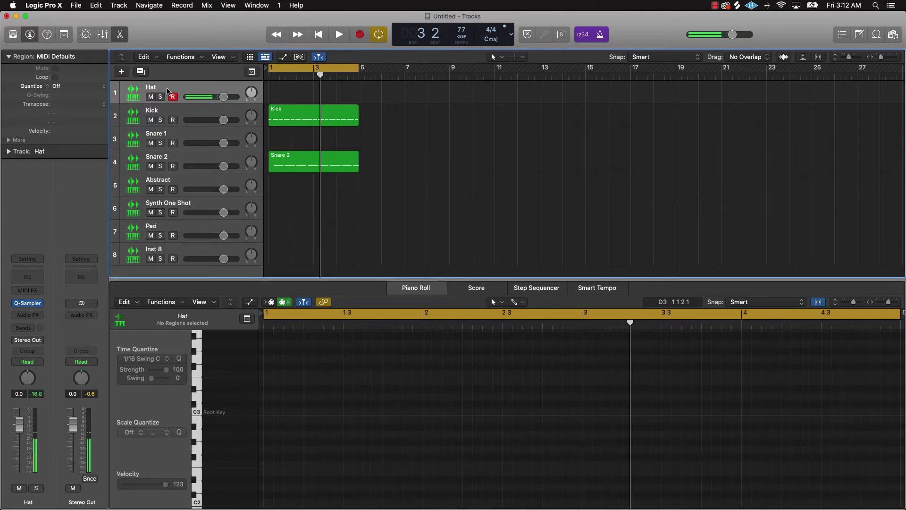
key(r)
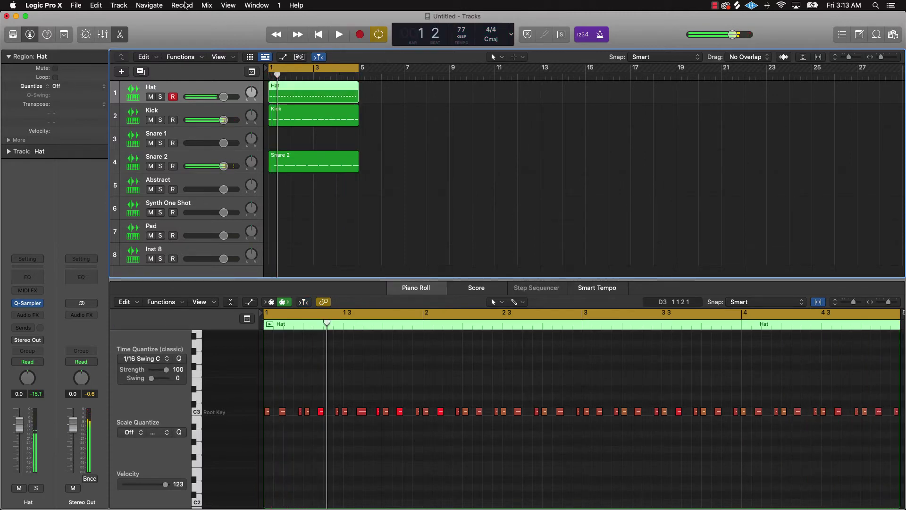
key(space)
Quantize all notes of the Hat region to 1/16 Swing C and raise the swing to 62 during playback
click(410, 373)
key(cmd+a)
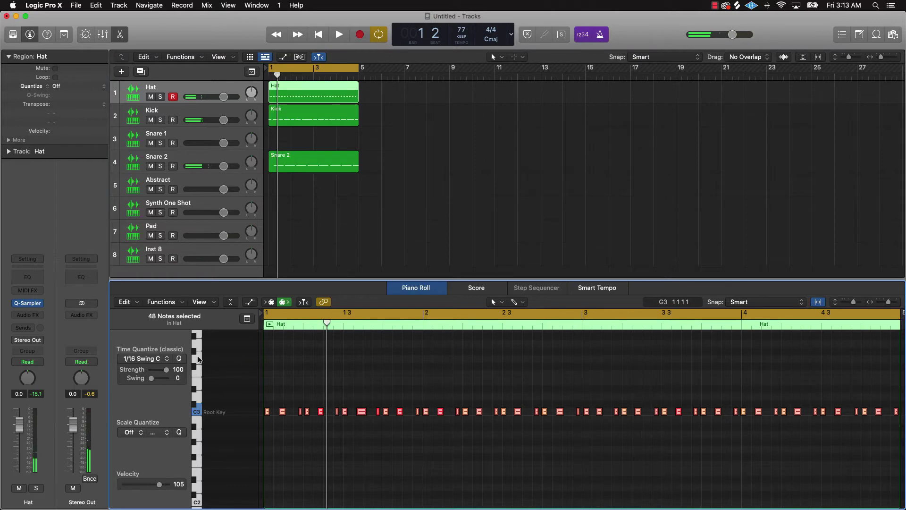
click(178, 359)
key(space)
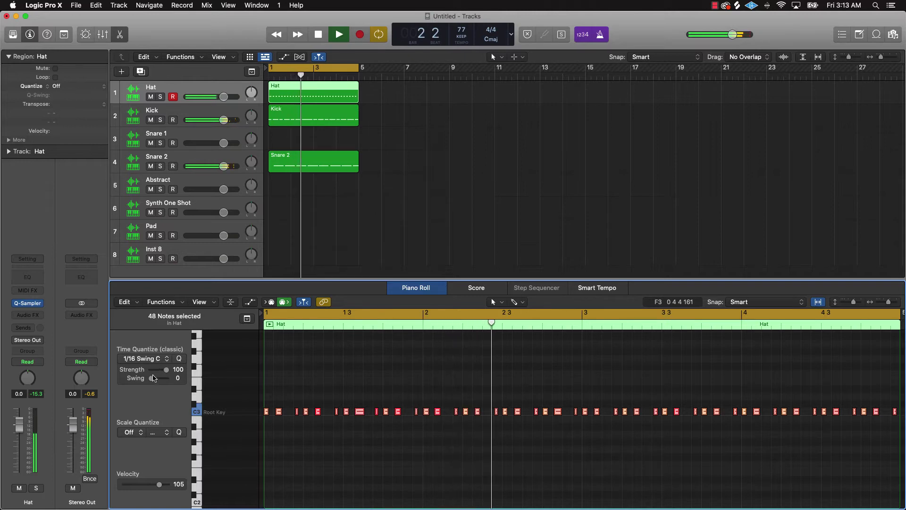
drag(151, 378, 163, 376)
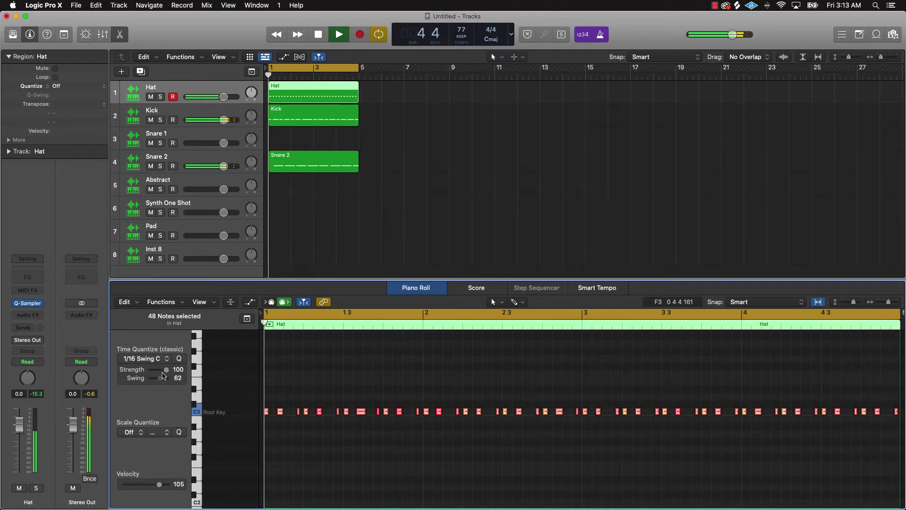
Requantize all Kick and Snare 2 notes to 1/16 Swing C with a swing of 62
click(203, 119)
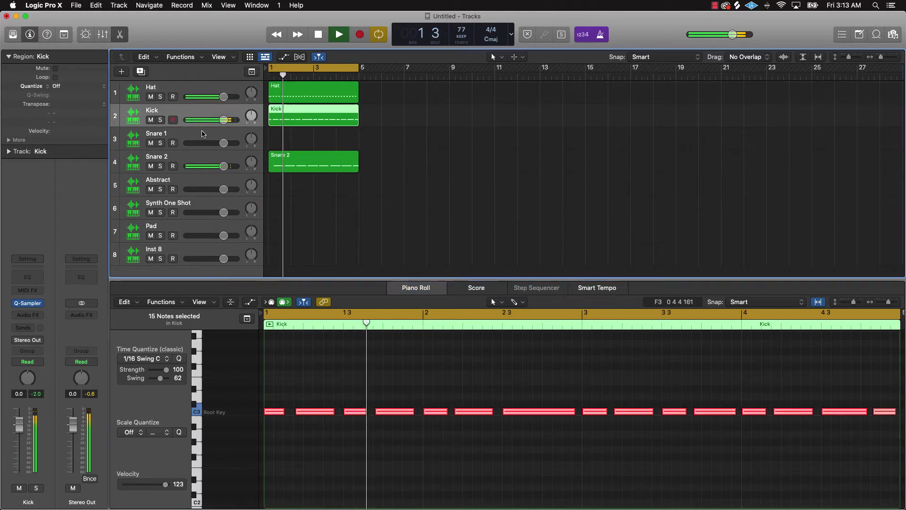
click(183, 360)
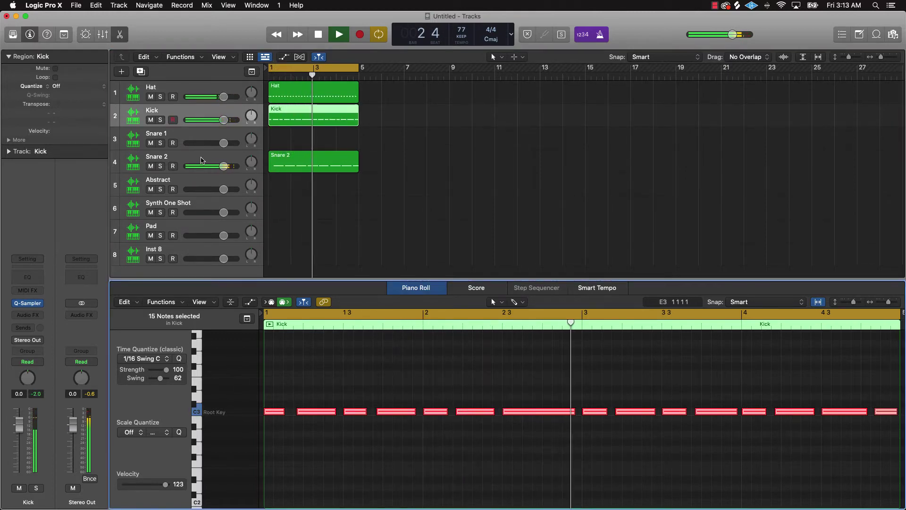
click(190, 171)
key(super+a)
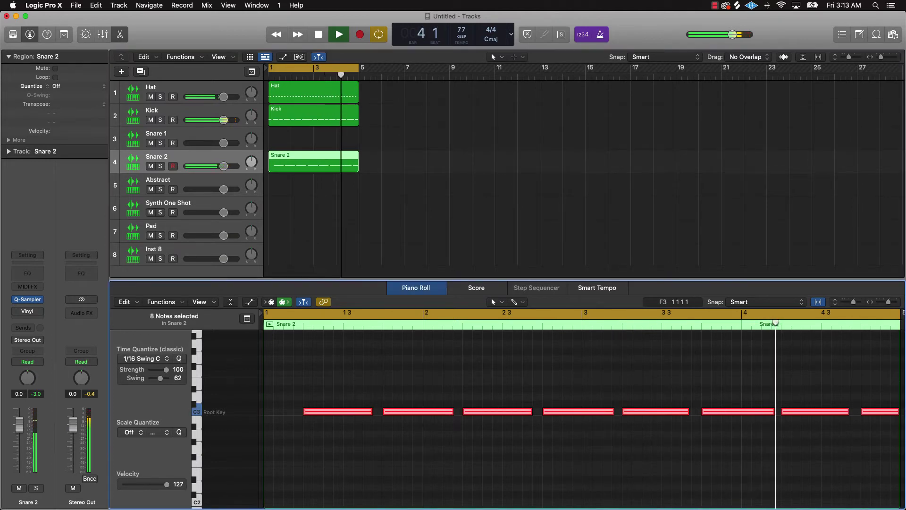
Record a single hit in bar 3 on the Snare 1 track
click(185, 136)
click(185, 136)
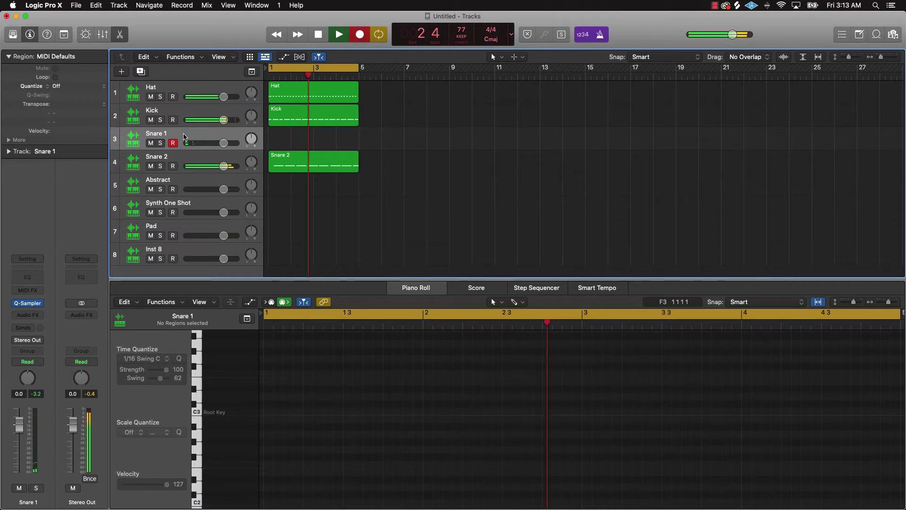
key(r)
key(a)
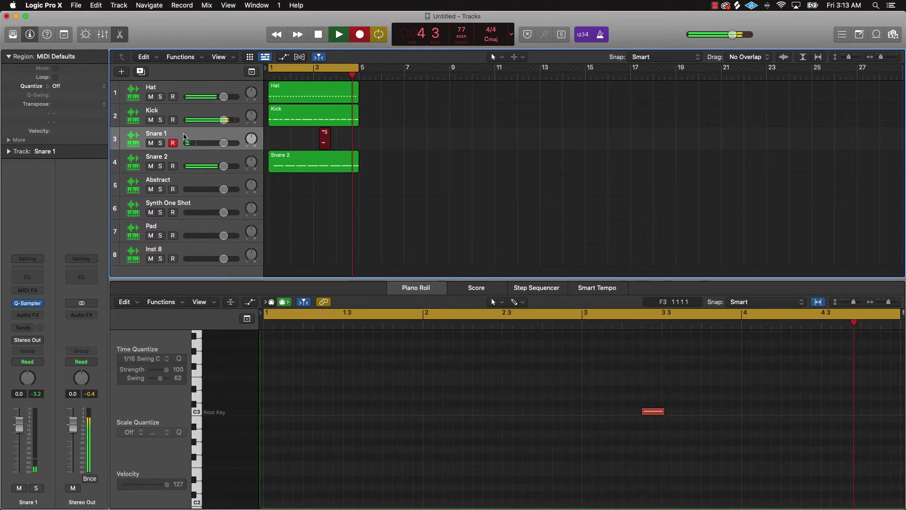
key(space)
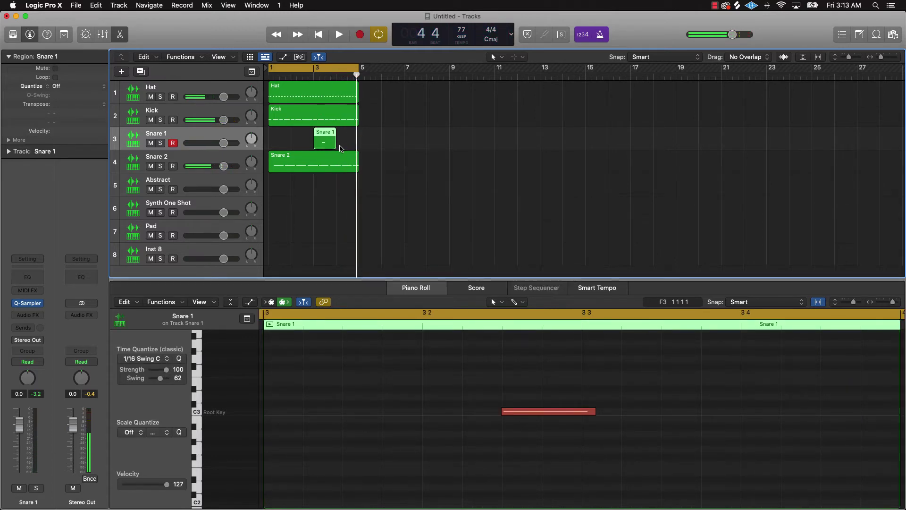
Extend the Snare 1 region to the start of bar 5 and quantize its note to 1/16 Swing C
drag(334, 147, 357, 146)
click(438, 373)
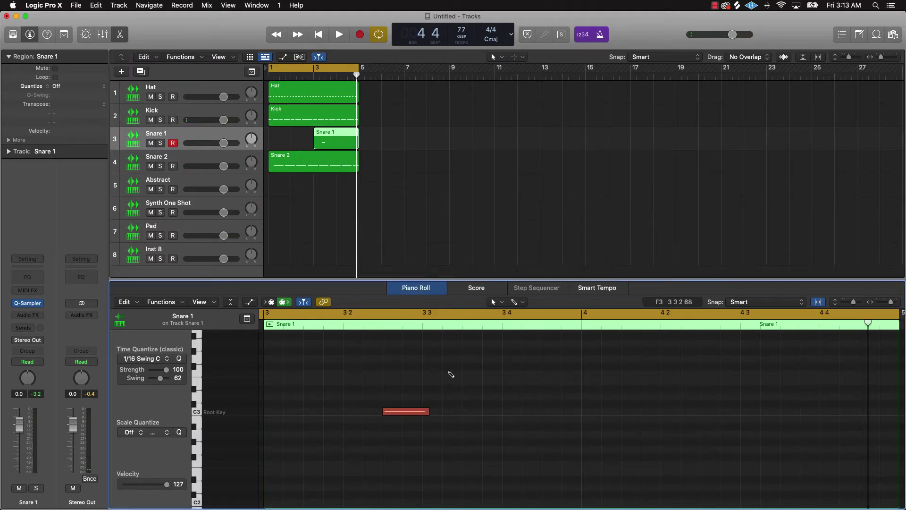
key(super+a)
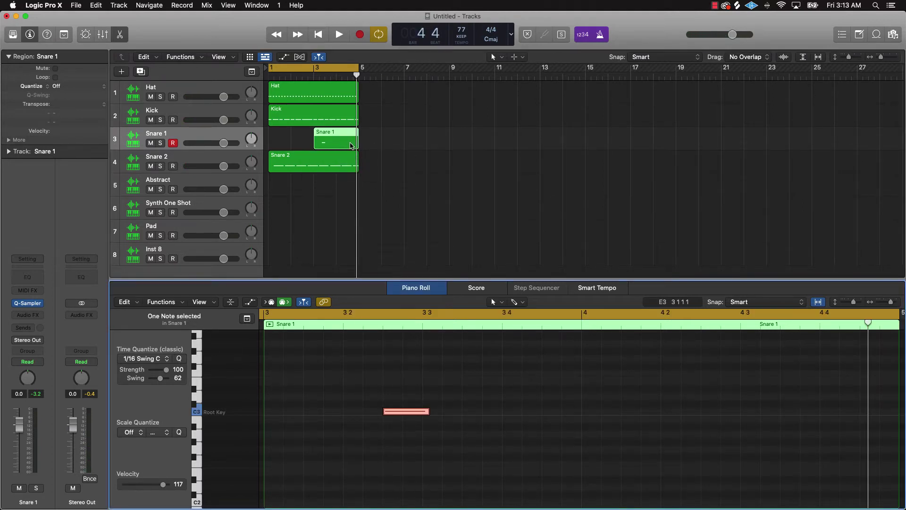
Copy the Snare 1 region to bar 1 and join both regions into one four-bar region
drag(335, 144, 290, 144)
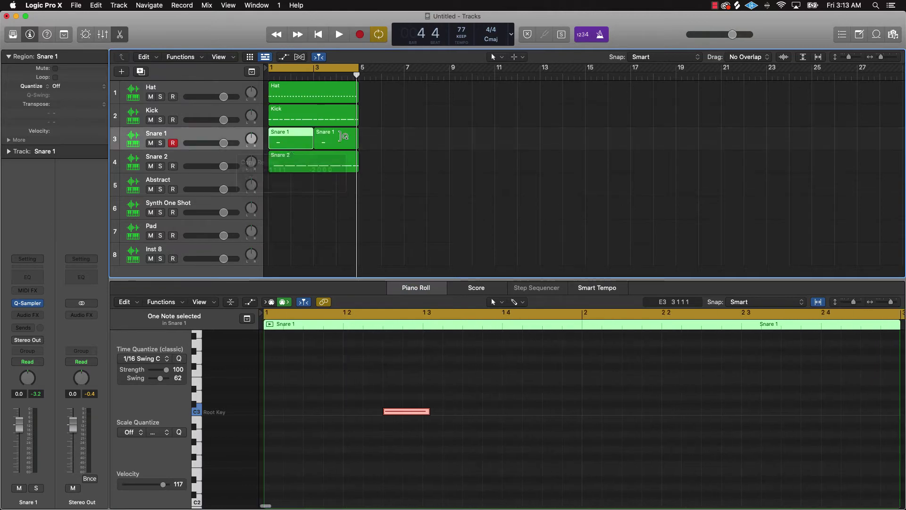
drag(396, 136, 295, 142)
key(super+j)
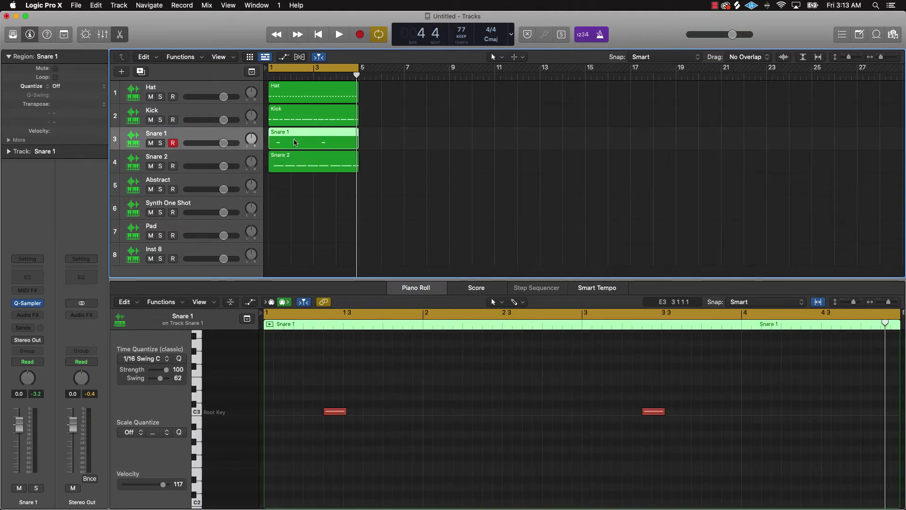
click(301, 185)
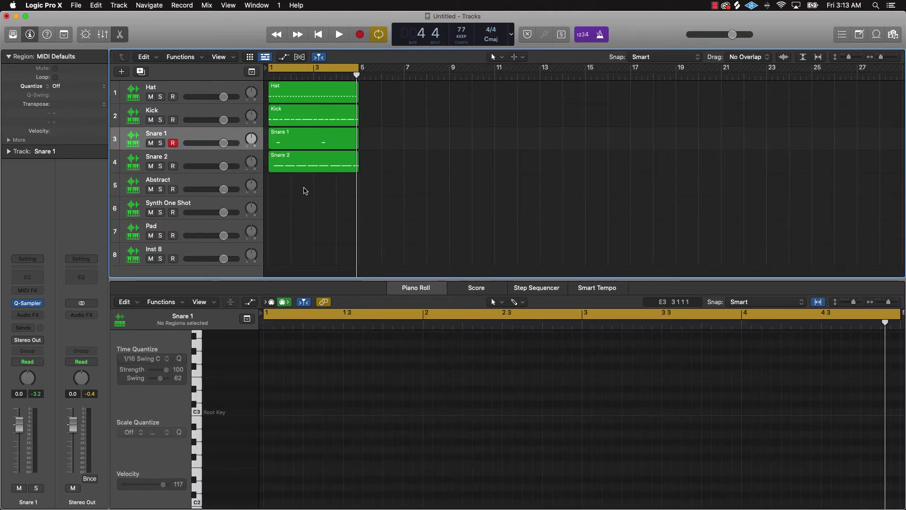
Record one sustained C3 note across four bars on the Abstract track
click(190, 184)
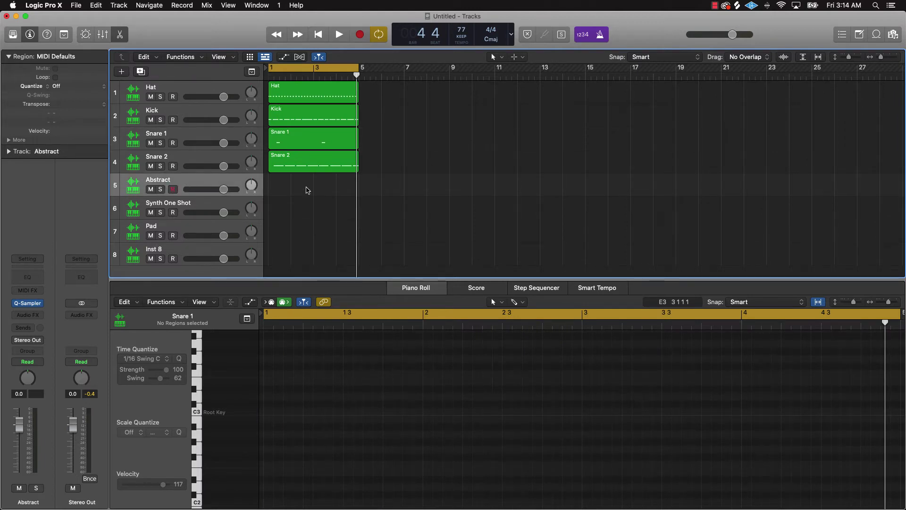
key(r)
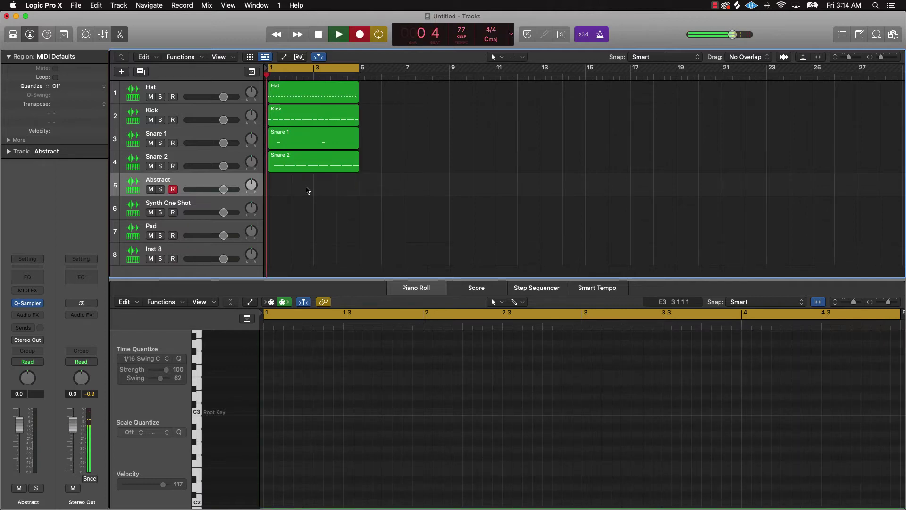
key(a)
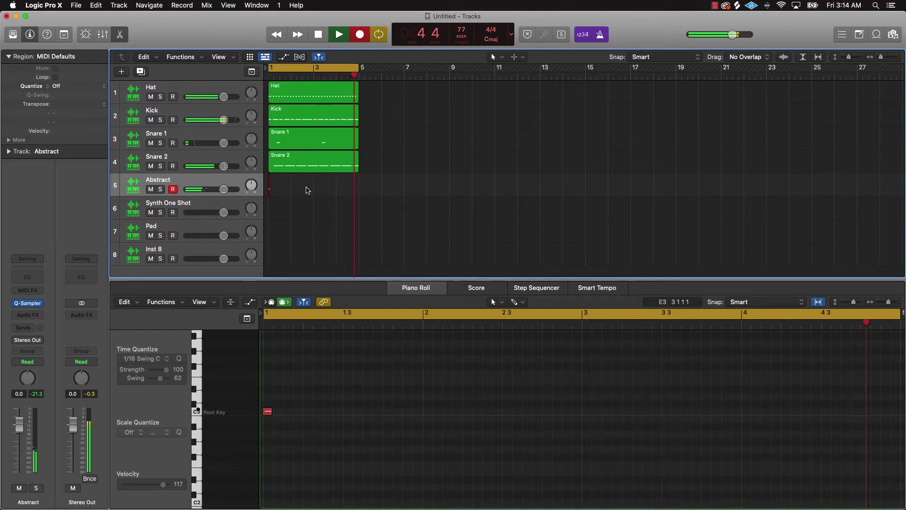
key(space)
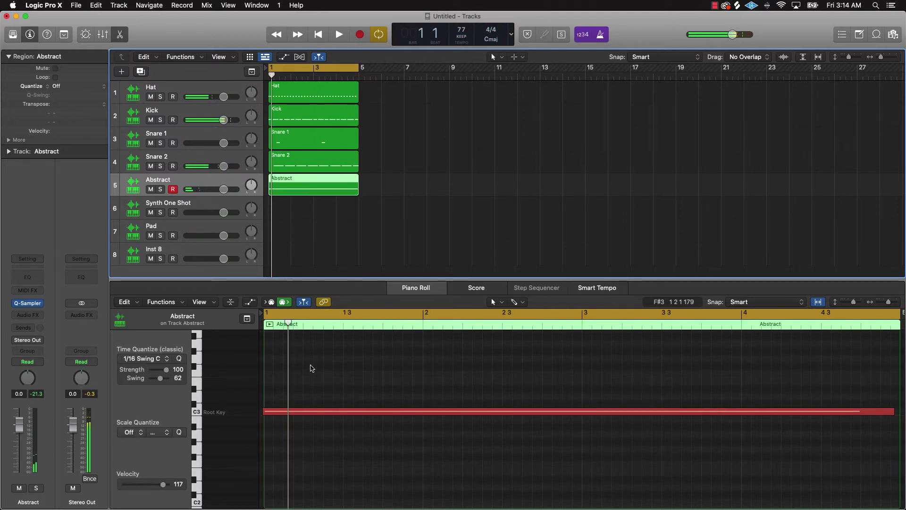
Quantize the Abstract note to 1/16 Swing C and stretch it to the region's end with a Force Legato trim
click(312, 368)
key(super+a)
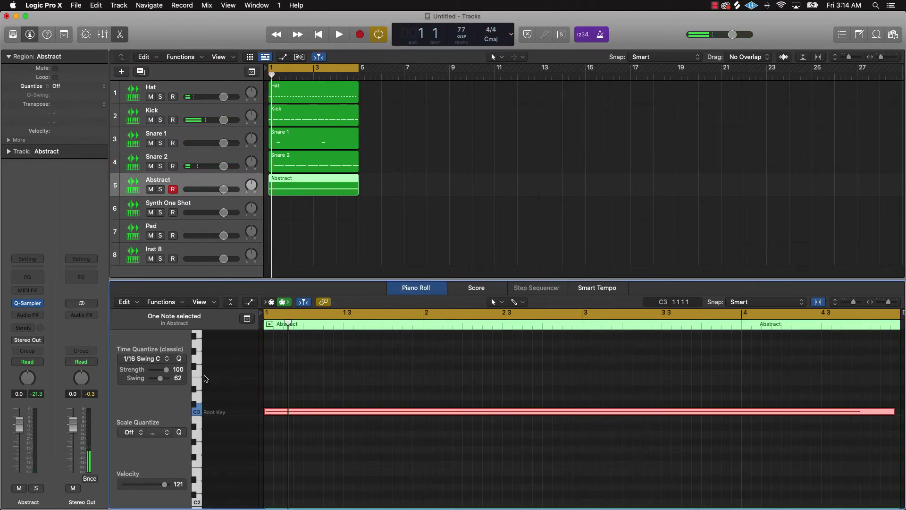
right_click(341, 412)
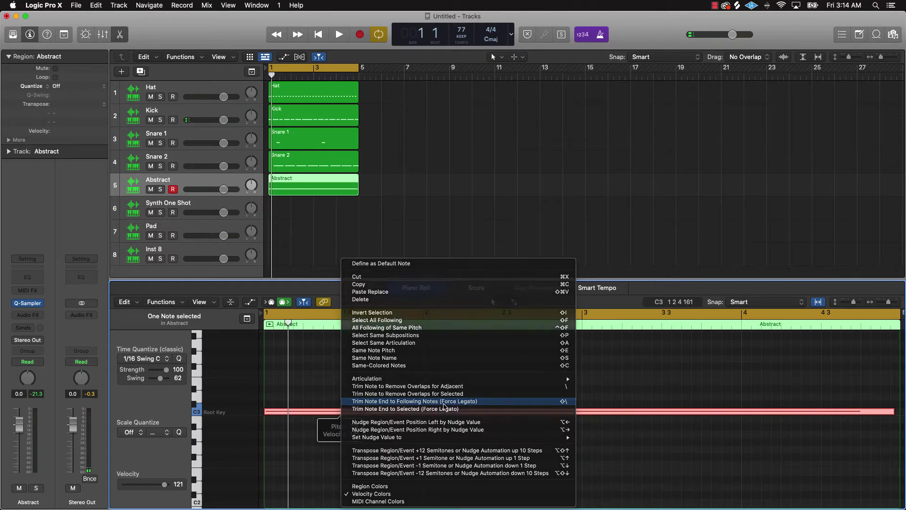
click(451, 395)
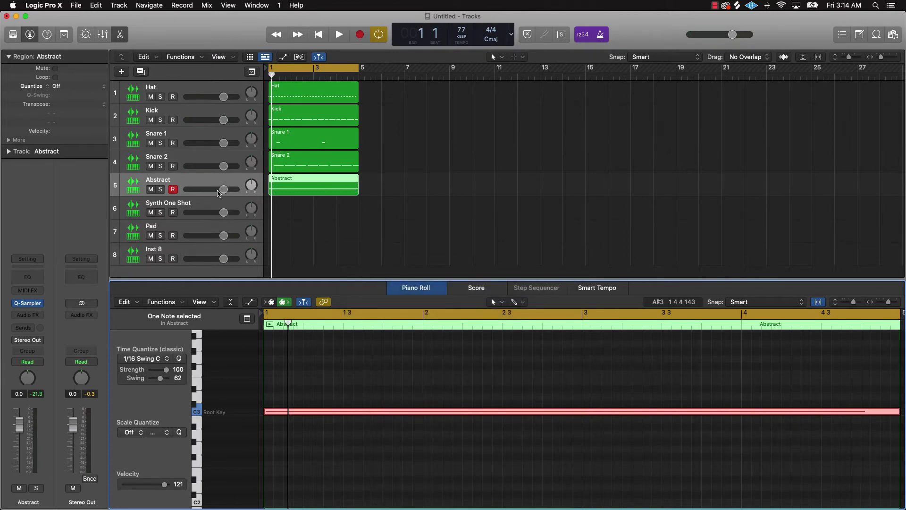
Lower the Abstract track's volume to -3.3 dB
drag(218, 190, 211, 190)
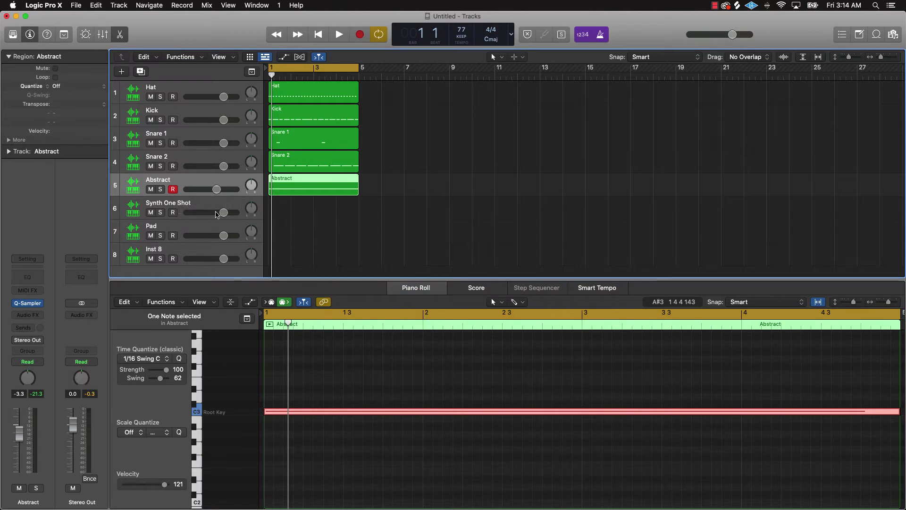
Turn on Flex in the Synth One Shot track's Quick Sampler so that the sample follows the tempo
click(211, 208)
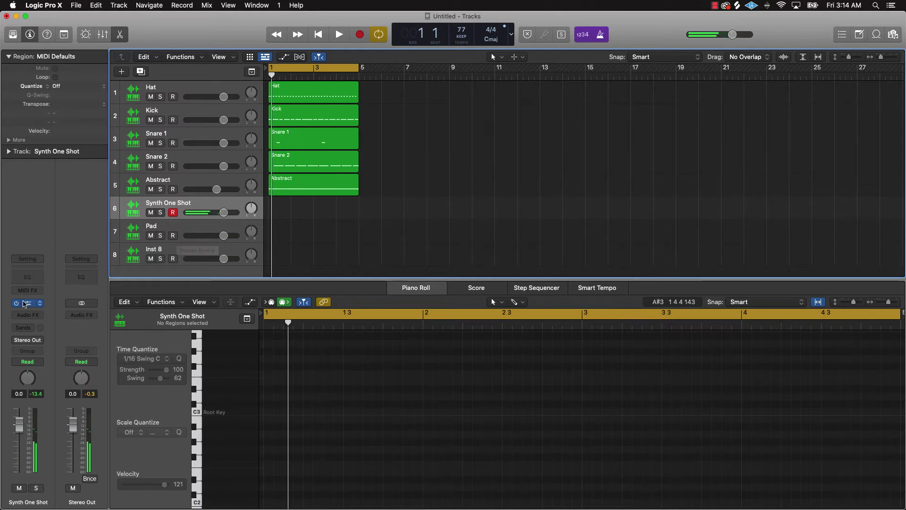
key(v)
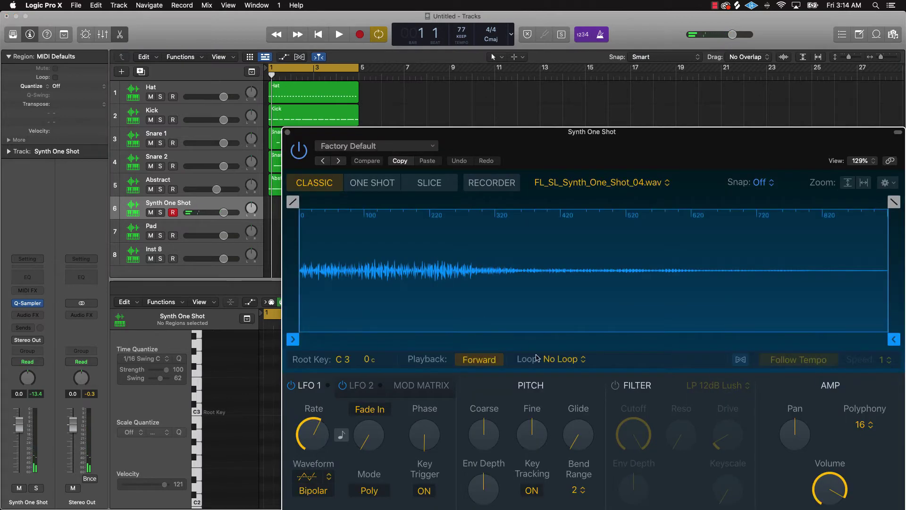
click(740, 359)
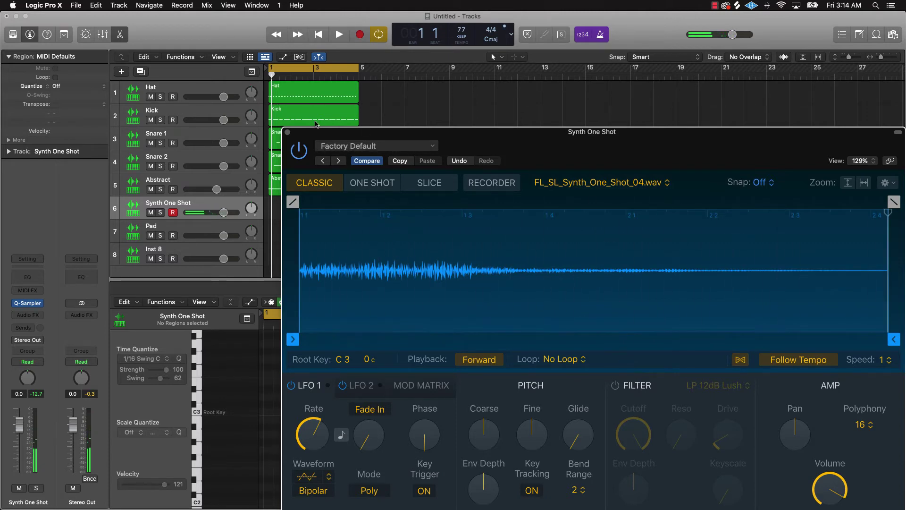
click(288, 133)
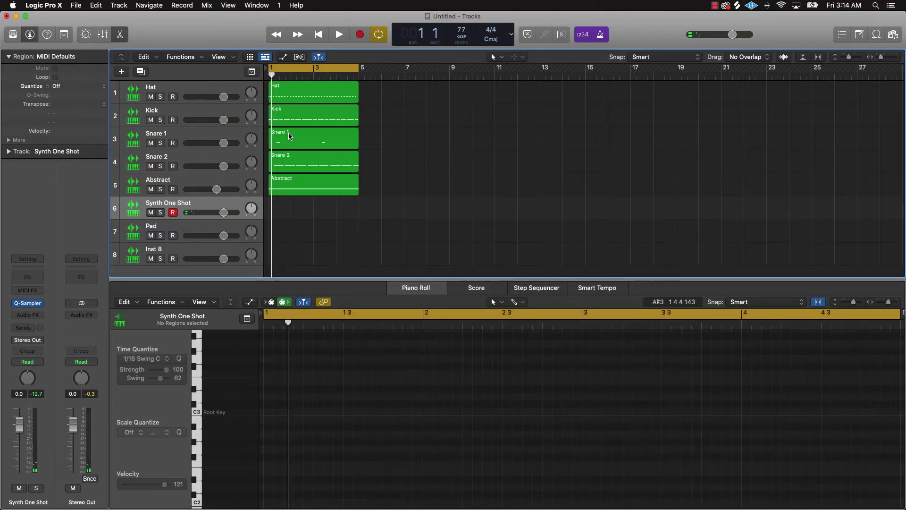
Record a six-note melody across four bars on the Synth One Shot track and quantize all its notes to 1/16 Swing C
key(space)
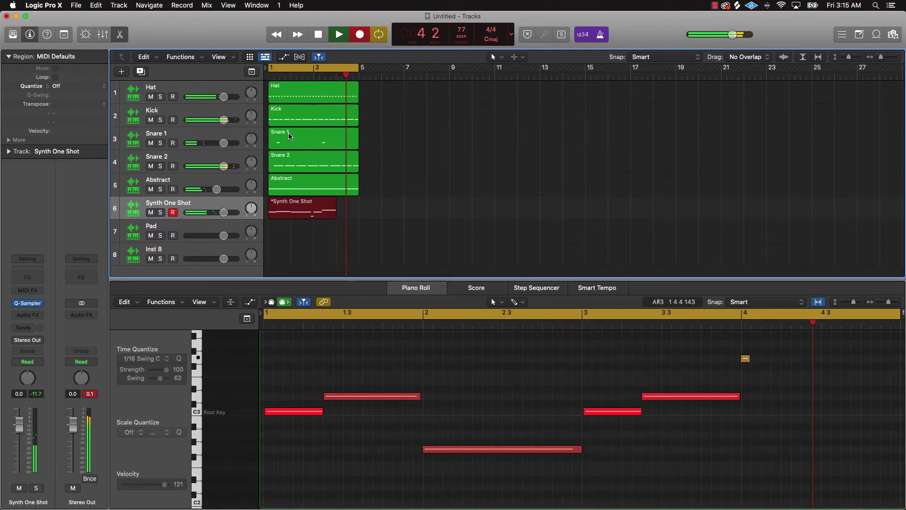
key(space)
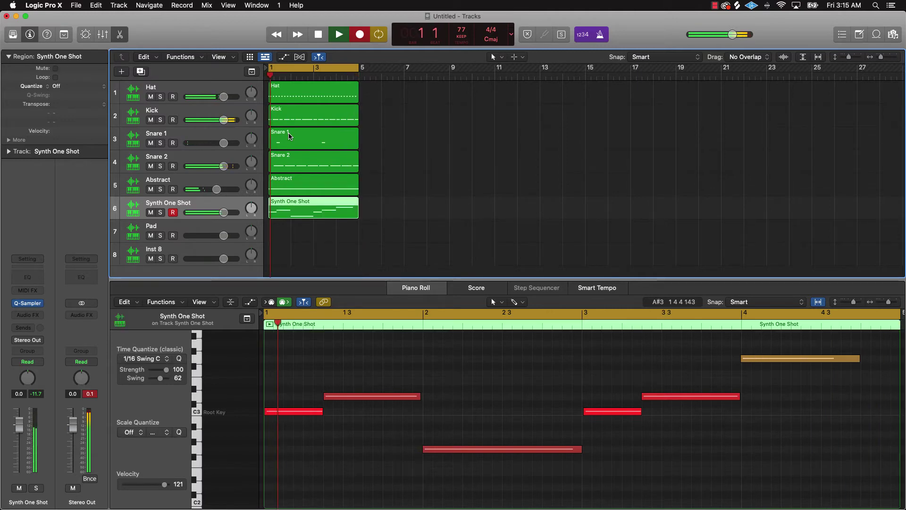
click(600, 357)
key(super+a)
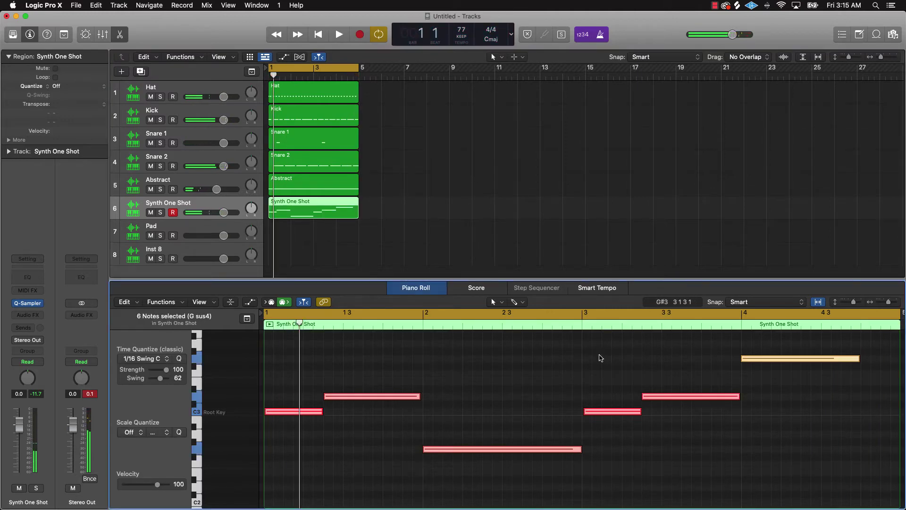
click(179, 360)
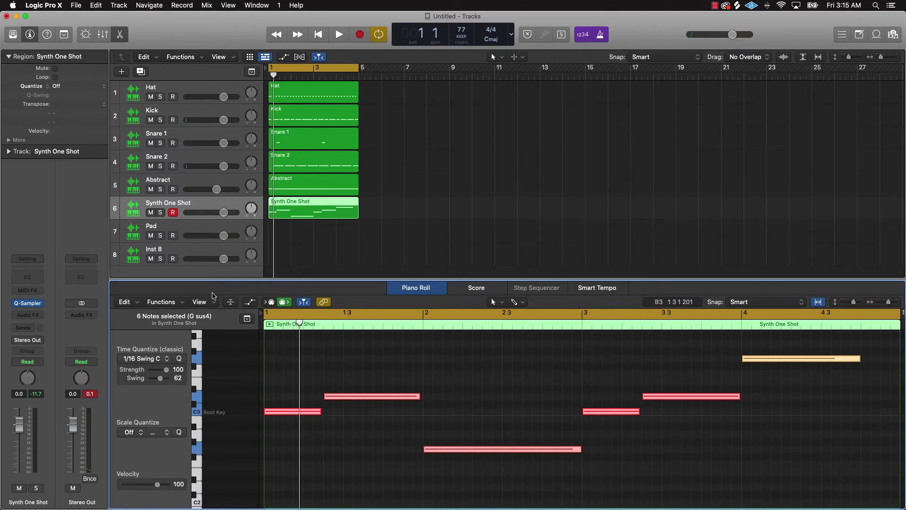
Raise the velocity of all Synth One Shot notes to 127 and play back the loop
click(251, 302)
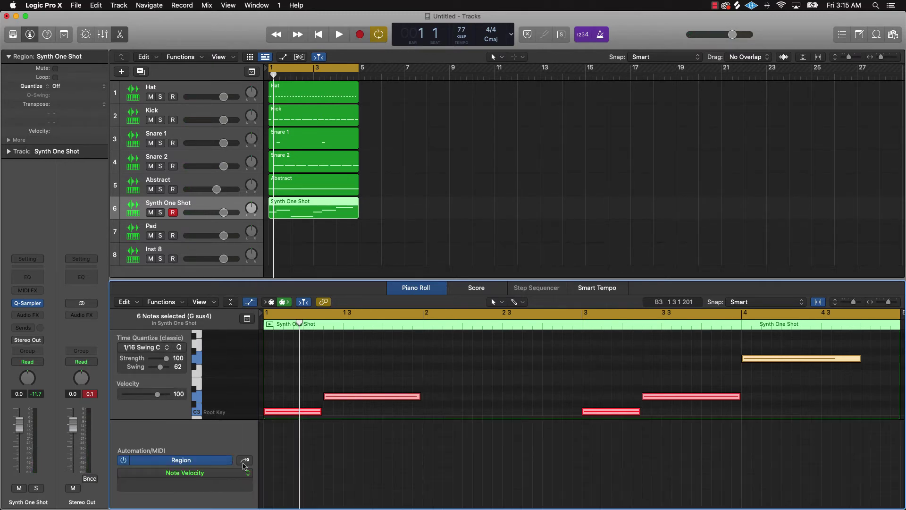
drag(741, 441, 742, 382)
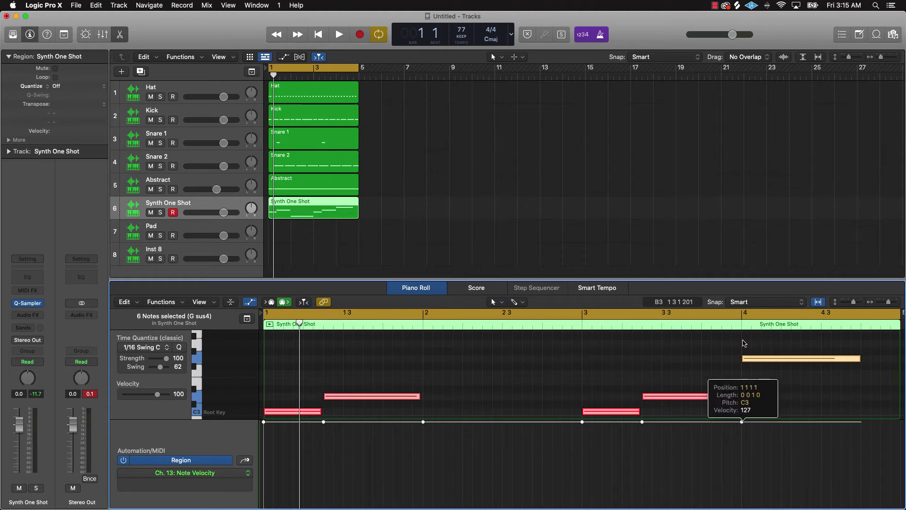
click(562, 399)
key(e)
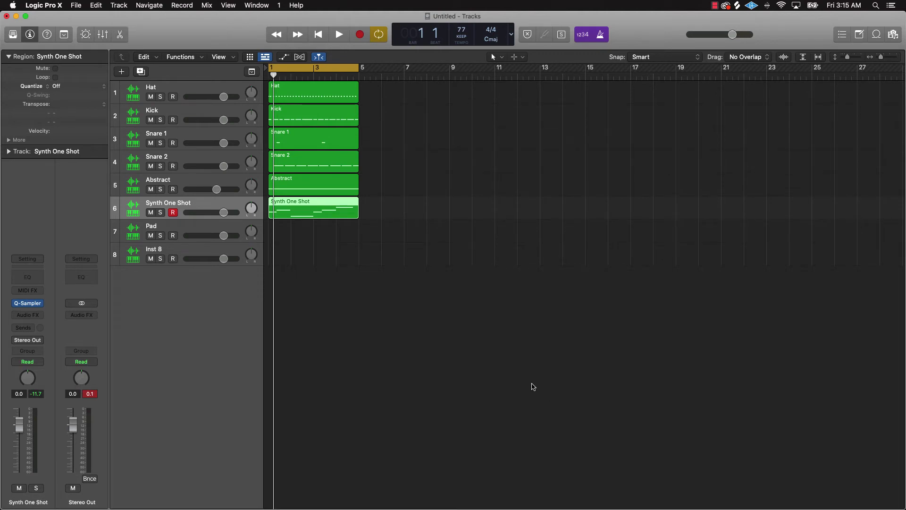
click(382, 292)
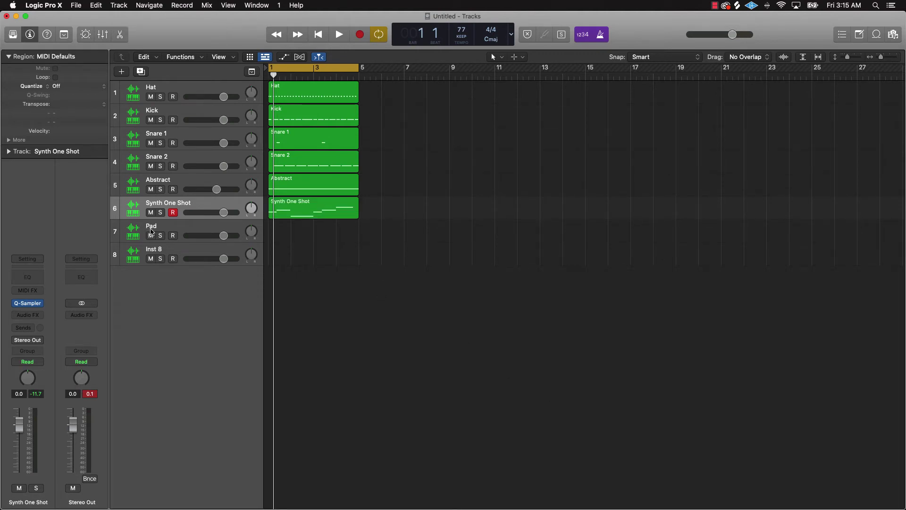
key(space)
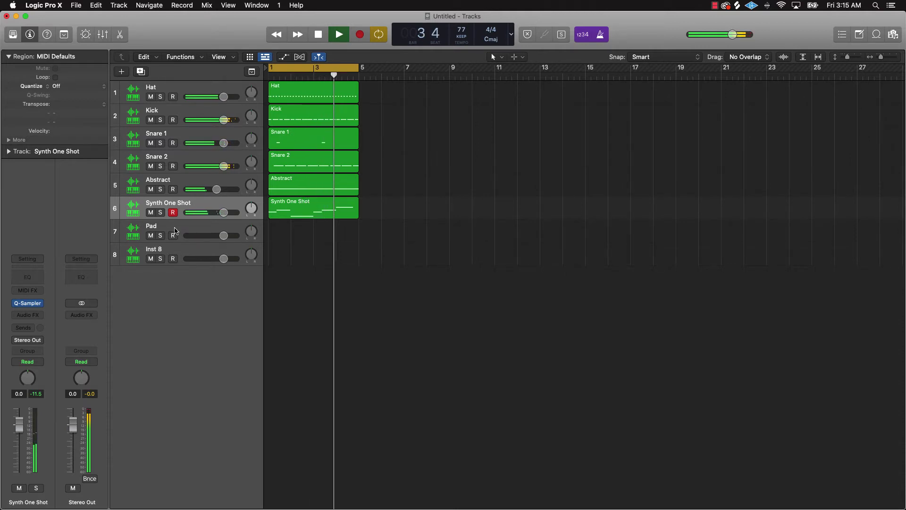
key(space)
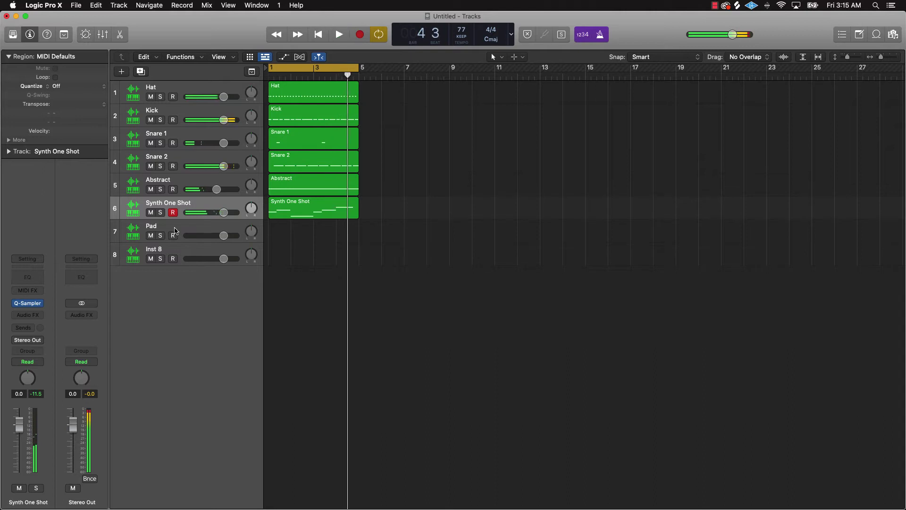
Rehearse against the loop and record a six-note melody across four bars on the Pad track
click(175, 230)
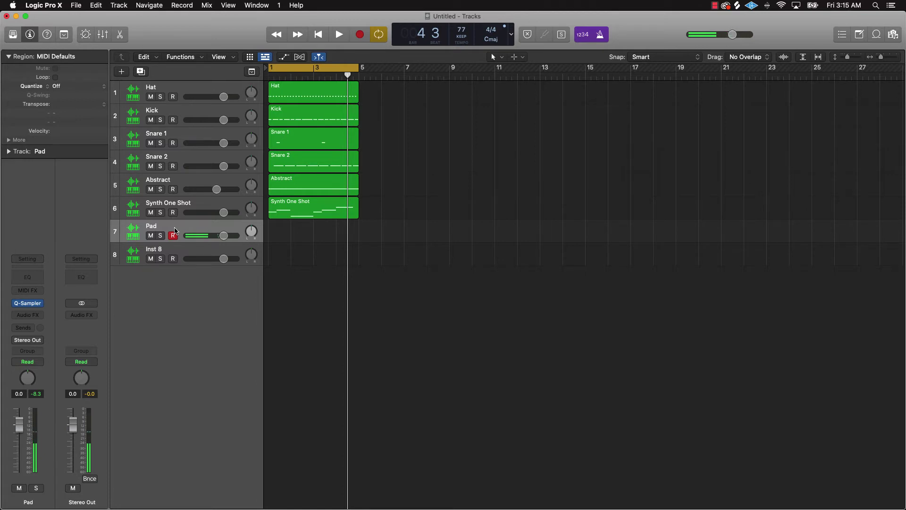
key(space)
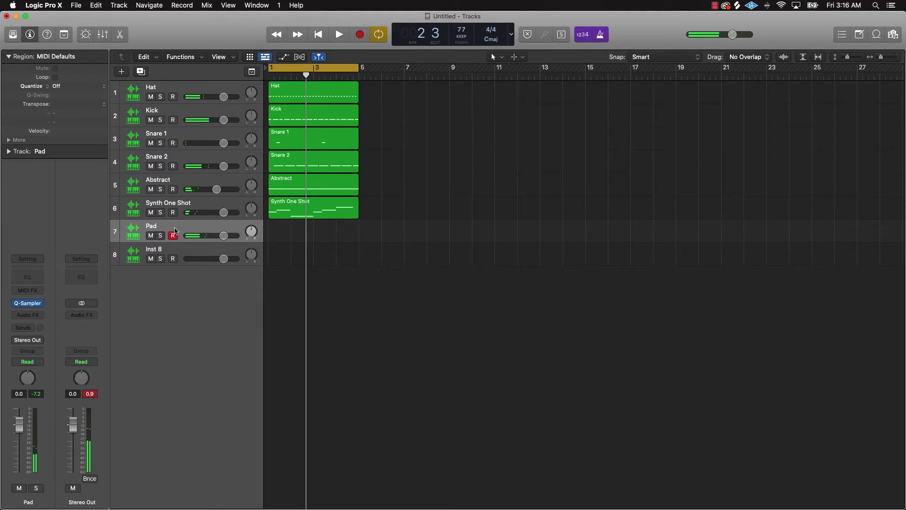
key(r)
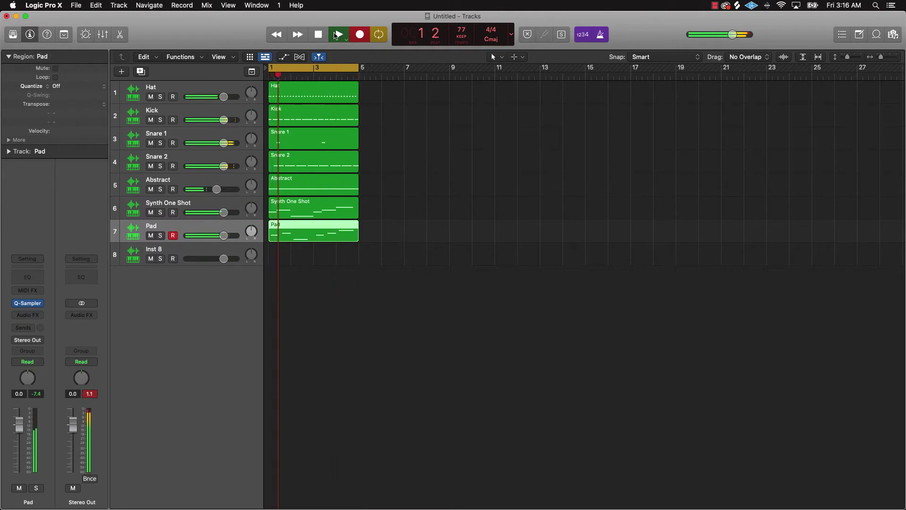
click(360, 34)
Quantize all notes of the Pad region to 1/16 Swing C and stop playback
double_click(332, 231)
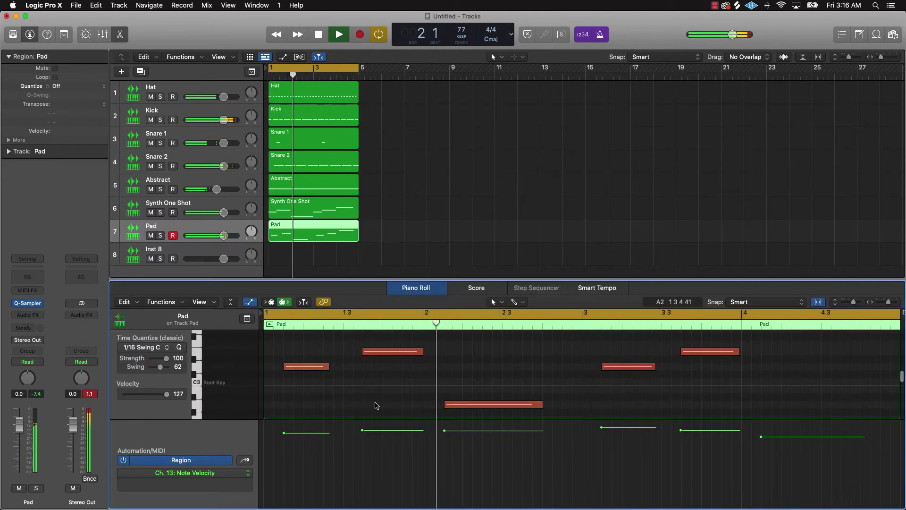
key(super+a)
click(179, 348)
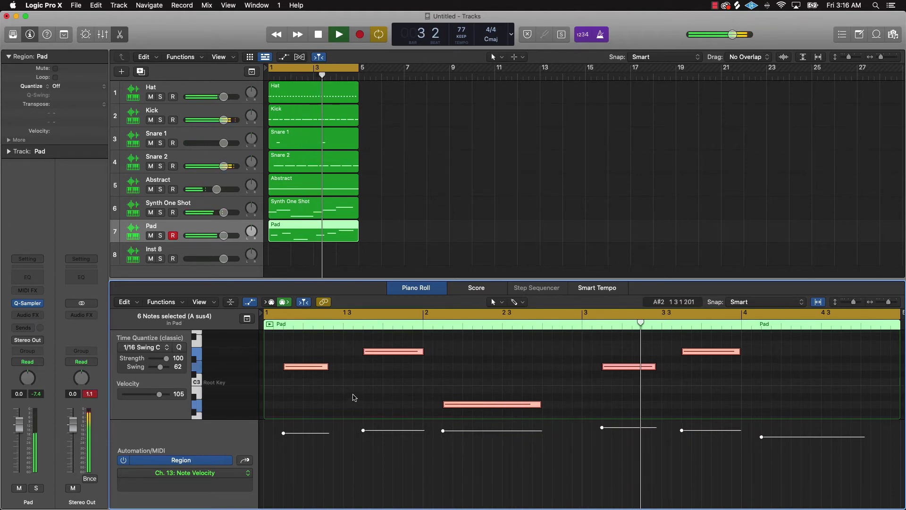
click(366, 239)
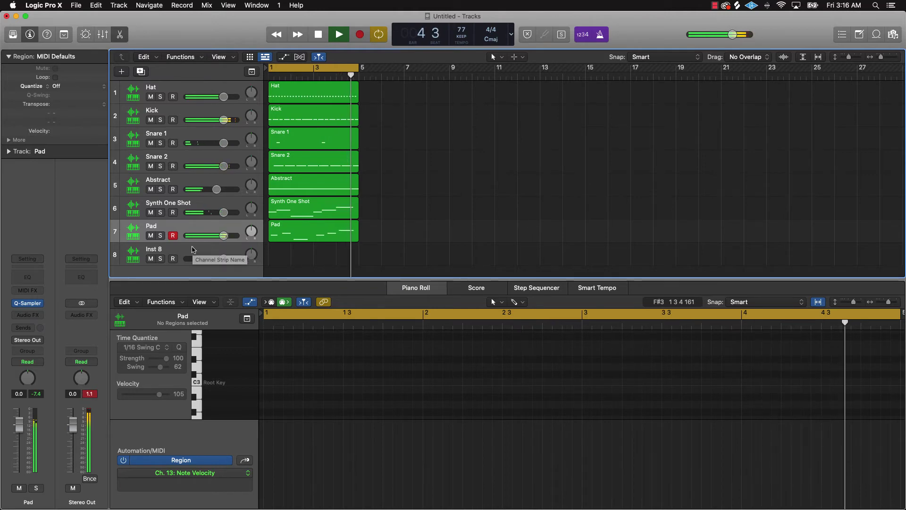
key(space)
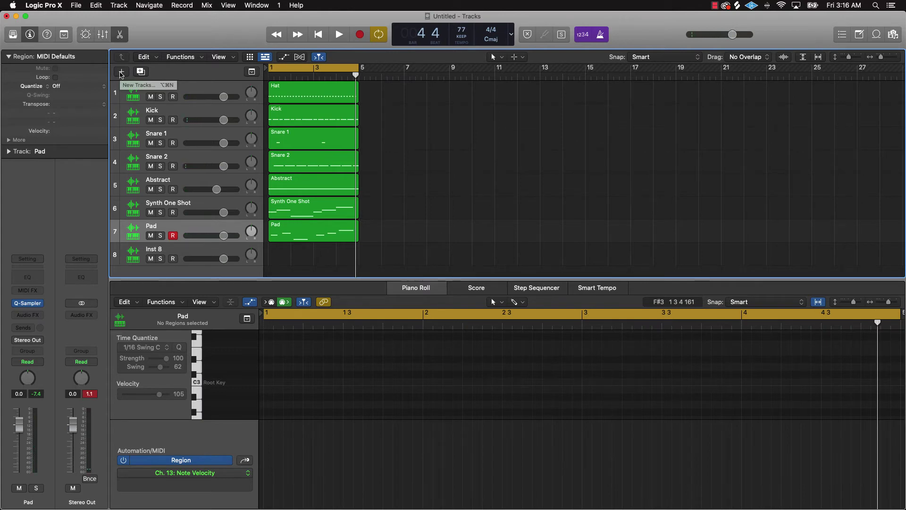
Create one new software instrument track with Spectrasonics Omnisphere as its instrument
click(122, 72)
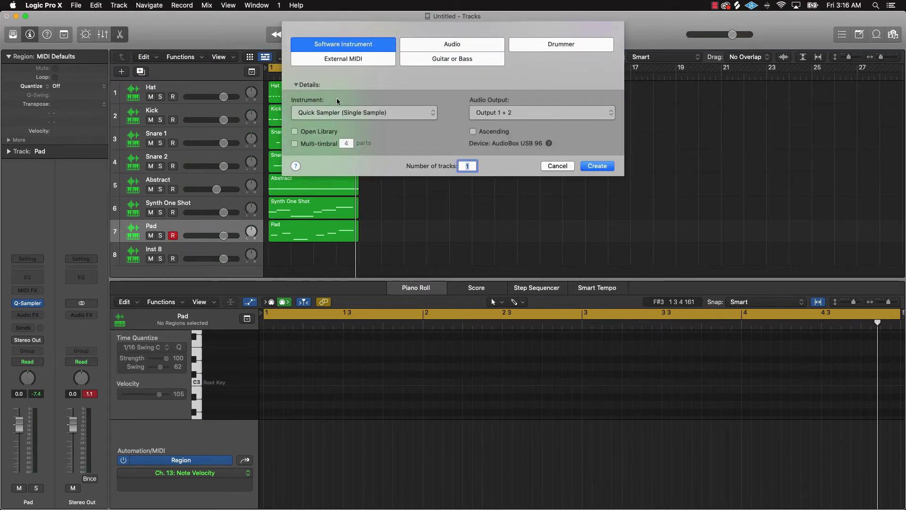
click(371, 113)
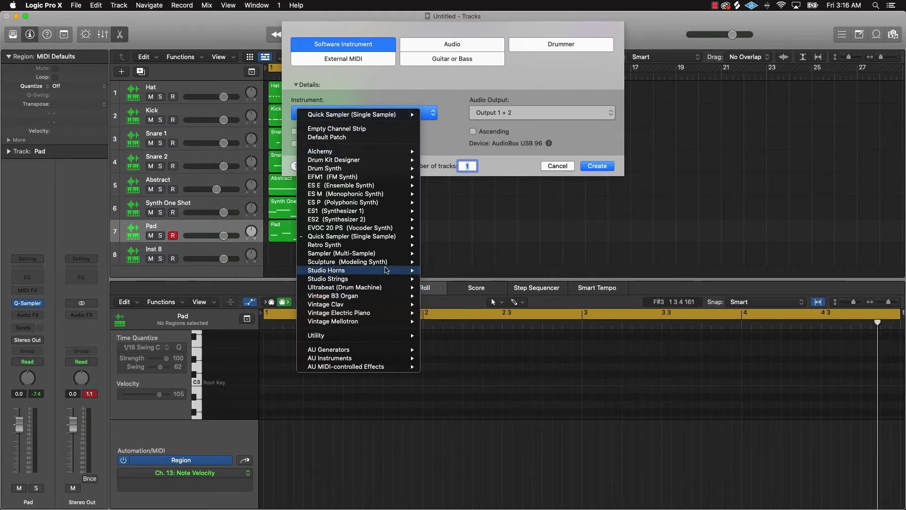
mouse_move(388, 361)
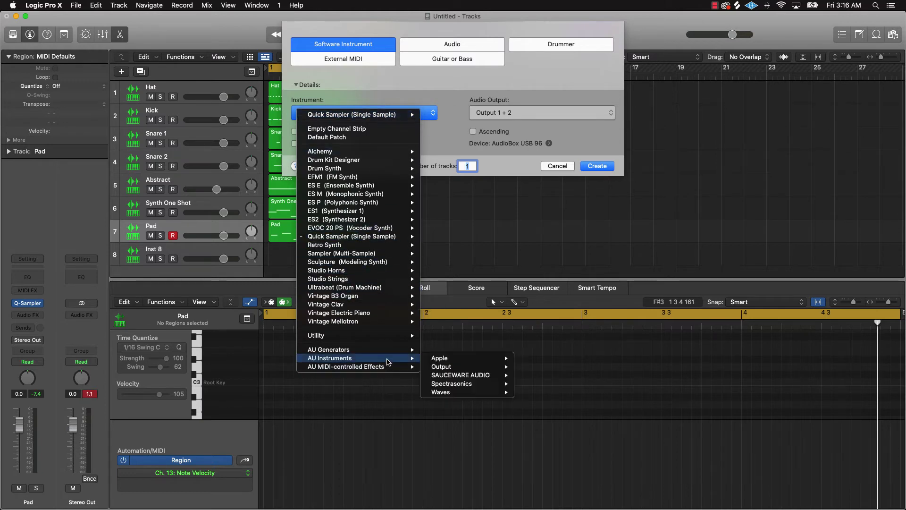
mouse_move(512, 385)
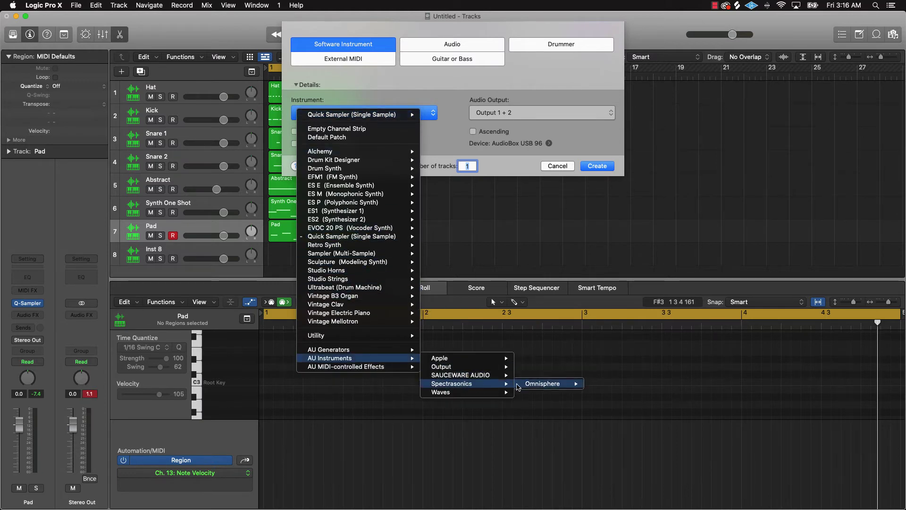
click(612, 385)
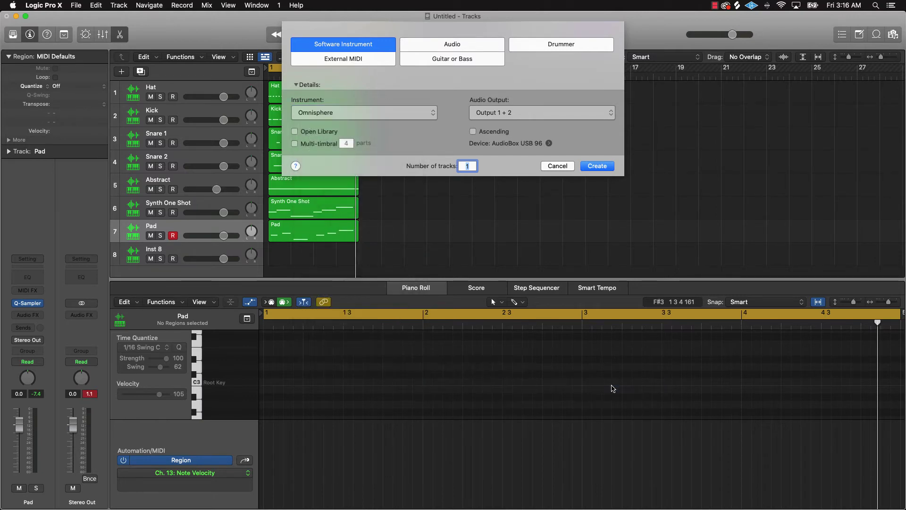
click(597, 166)
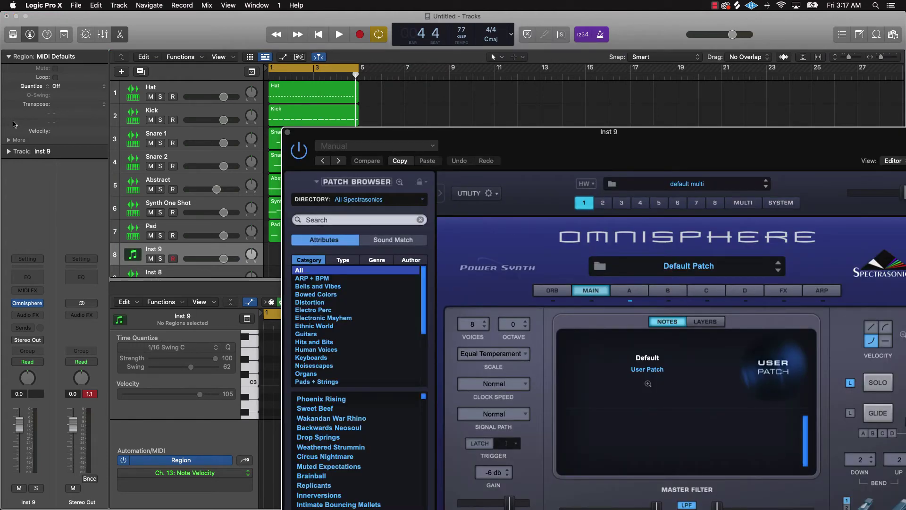
Set the new Omnisphere track's MIDI channel to 1
click(8, 152)
click(61, 192)
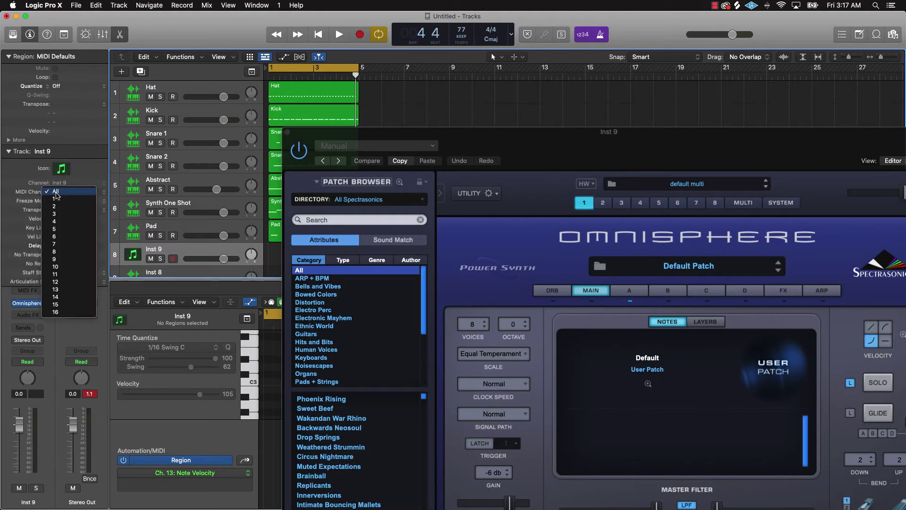
click(62, 200)
click(10, 152)
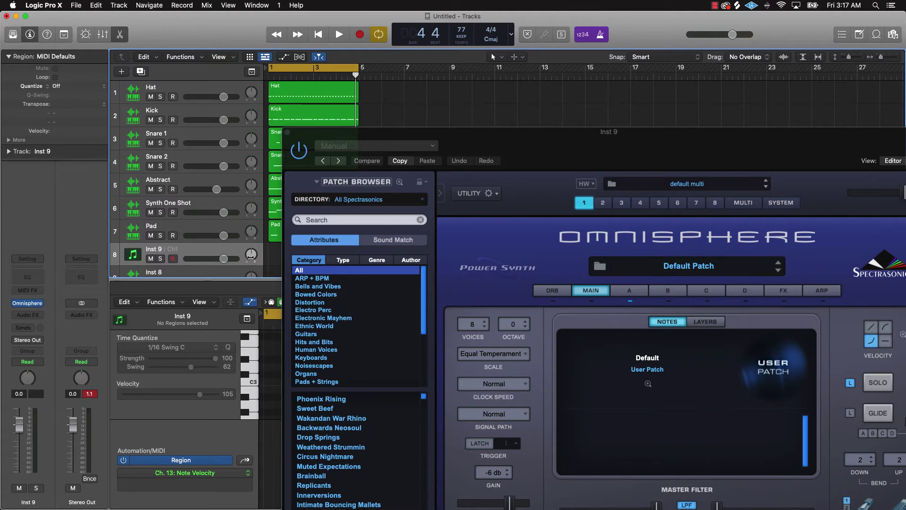
click(361, 221)
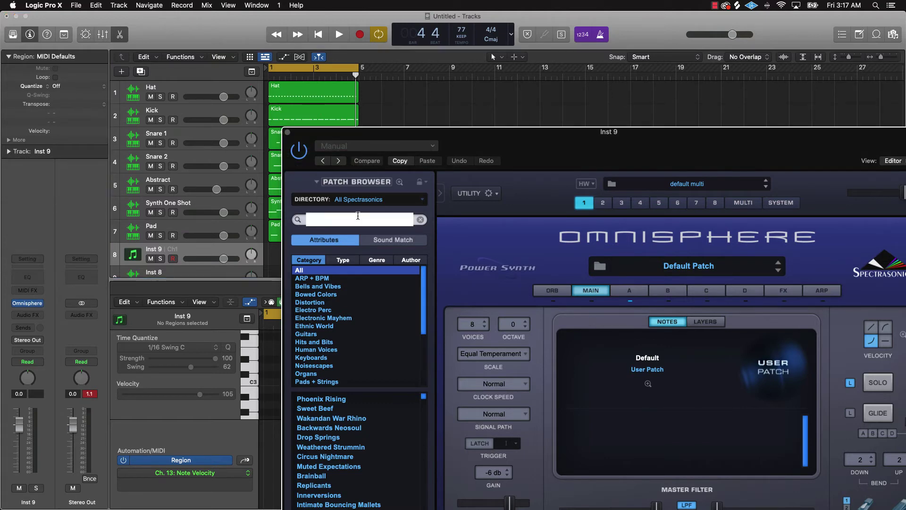
key(m)
key(g)
key(Return)
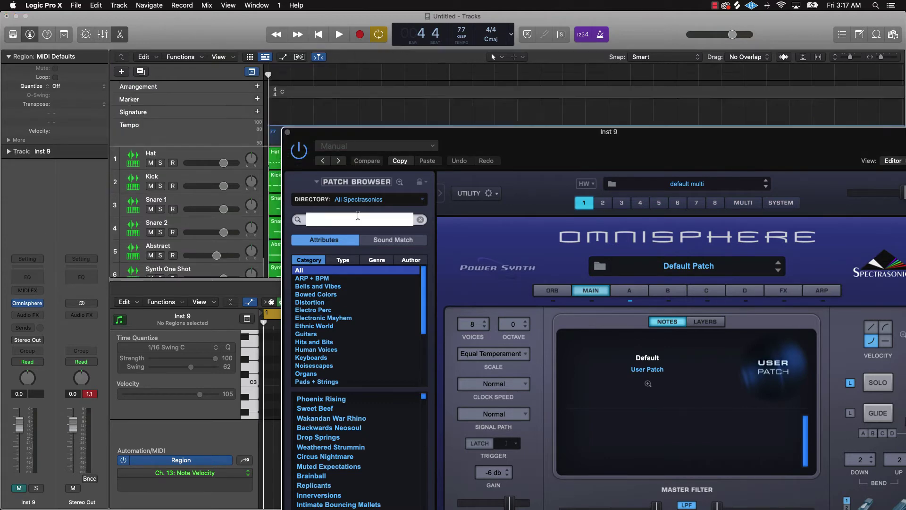
key(e)
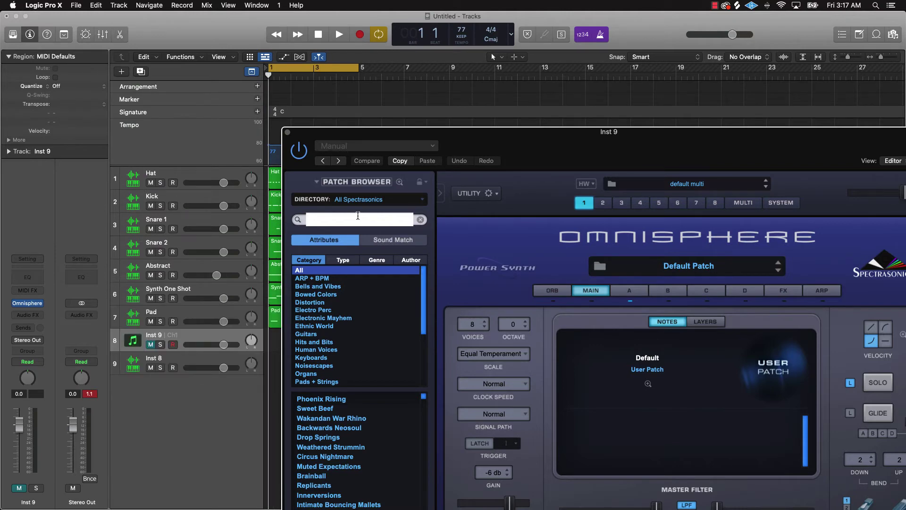
Search the Omnisphere patches for "moog", load ANDROMEDA - Classic Moogie and unmute its track
click(346, 220)
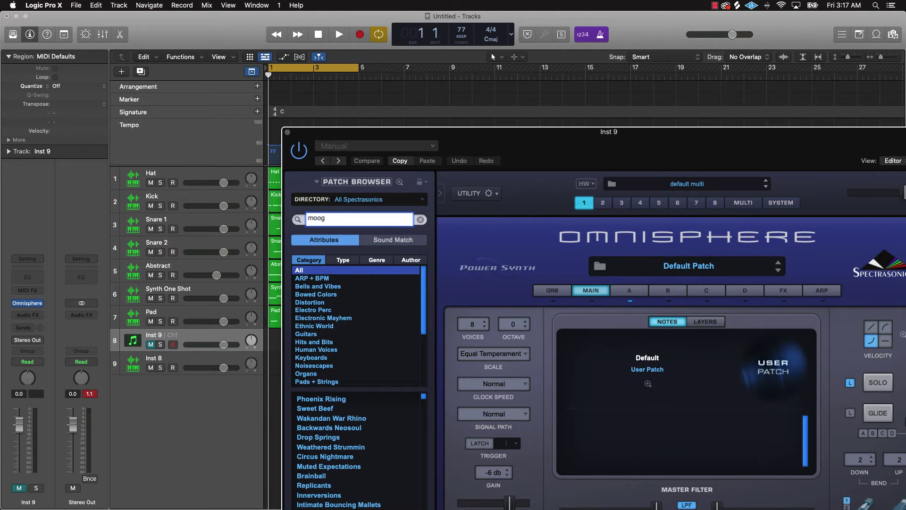
key(Return)
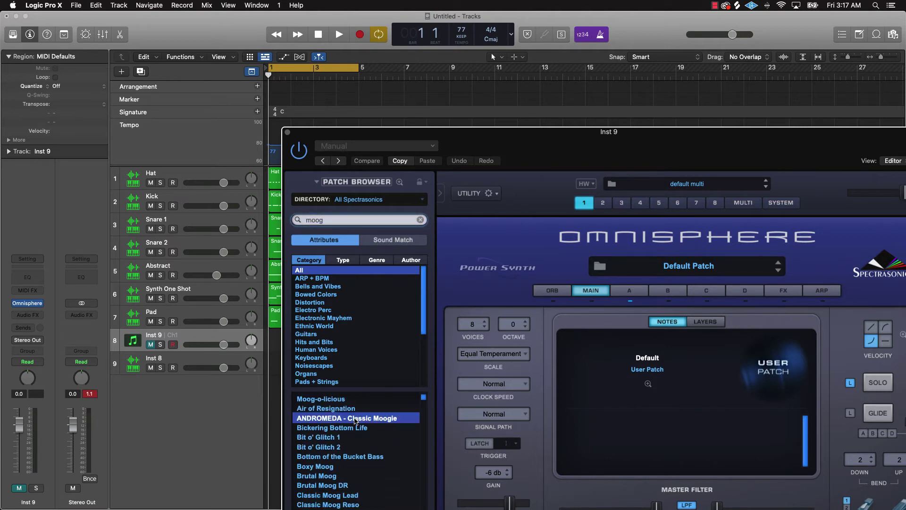
click(151, 346)
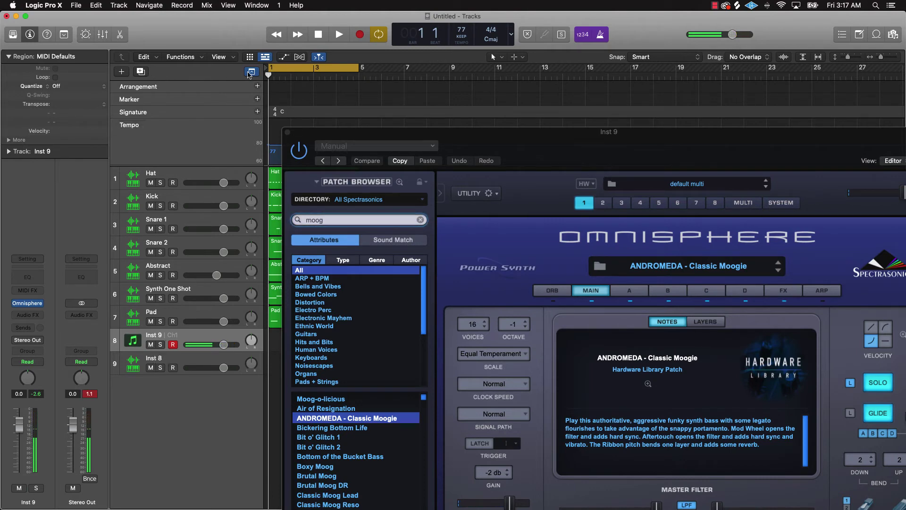
Hide the global tracks and audition Omnisphere patches including Bickering Bottom Life, Bottom of the Bucket Bass, Boxy Moog, Brutal Moog and Classic Moog Lead
click(250, 73)
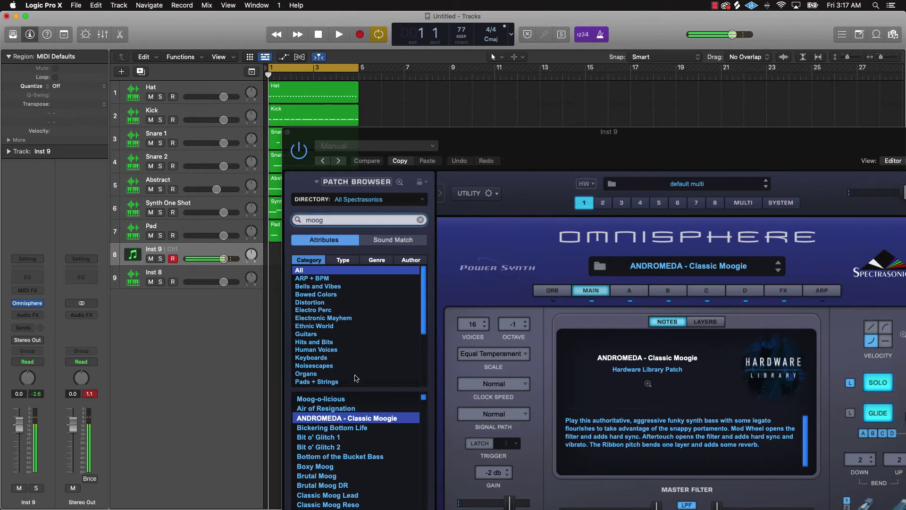
click(347, 429)
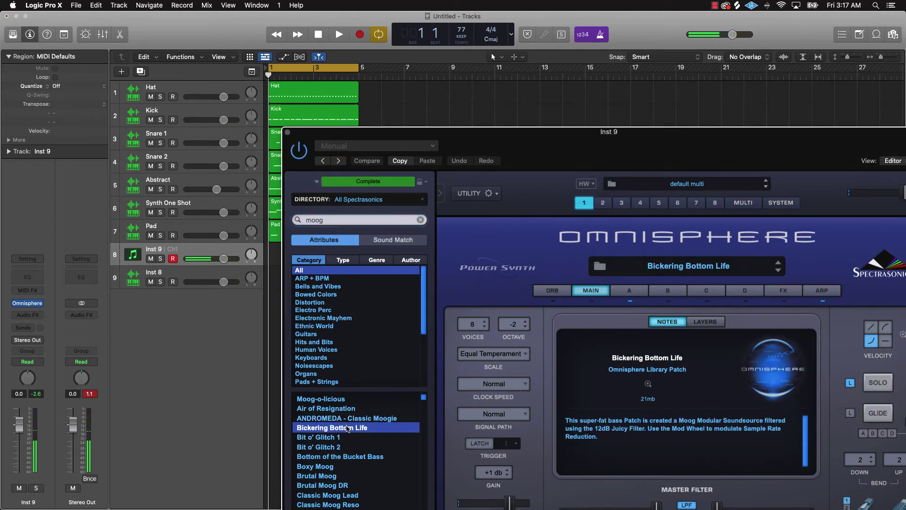
click(340, 456)
click(332, 467)
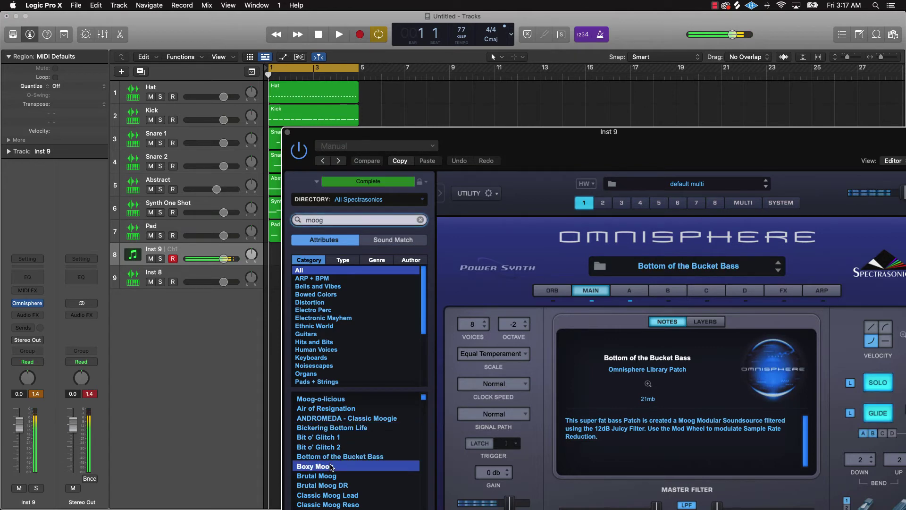
drag(533, 148, 578, 73)
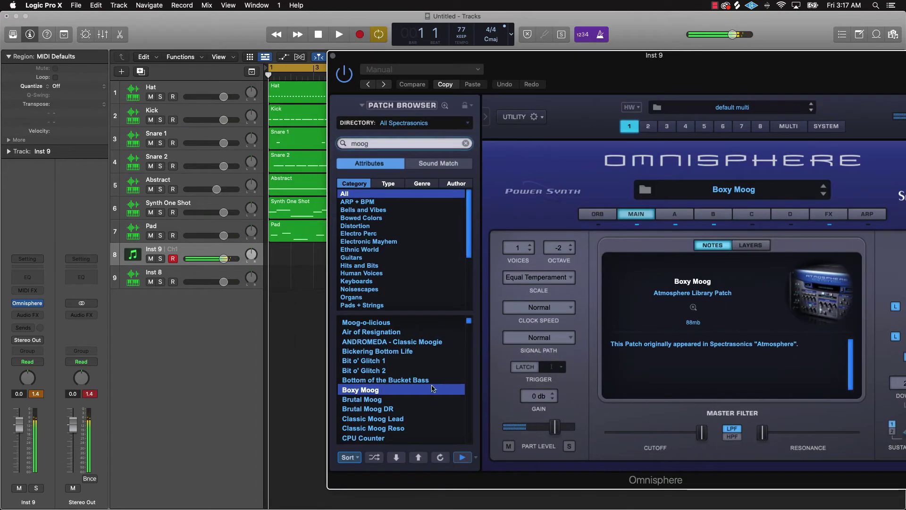
click(359, 401)
click(364, 409)
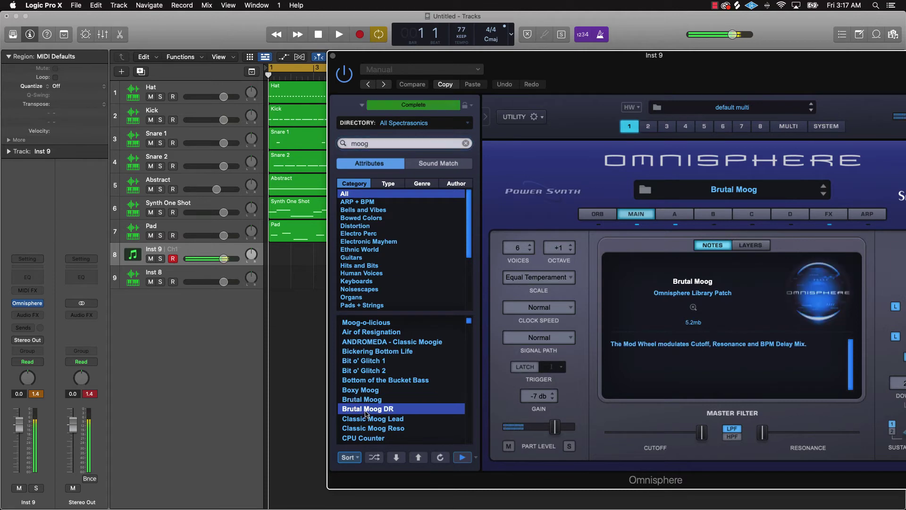
click(383, 420)
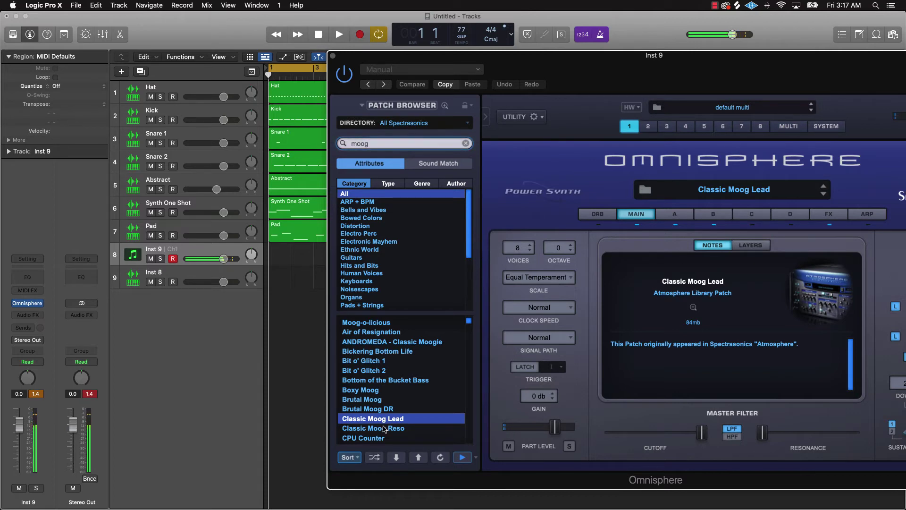
Audition further moog patches such as Digi Waveshaper Bass 4, load Growler Moog Bass and close the Omnisphere window
key(space)
scroll(384, 428, down, 1)
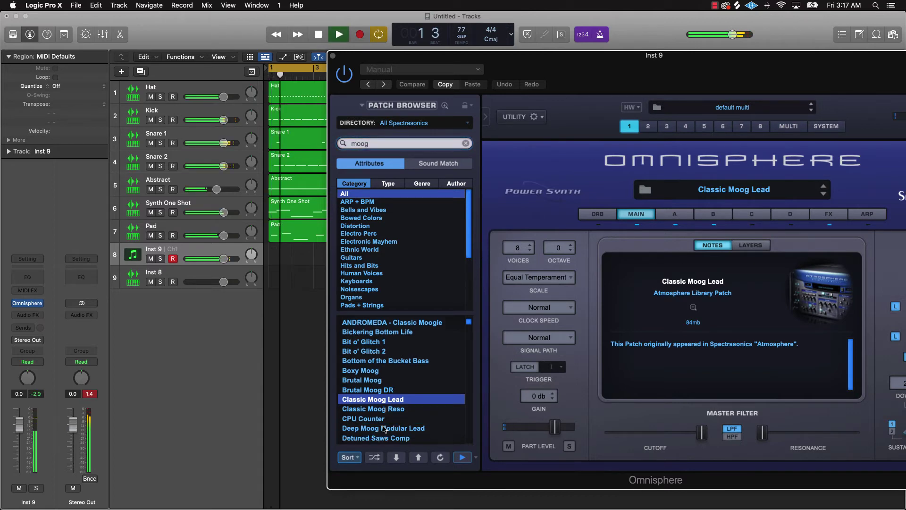
scroll(383, 429, down, 3)
click(384, 429)
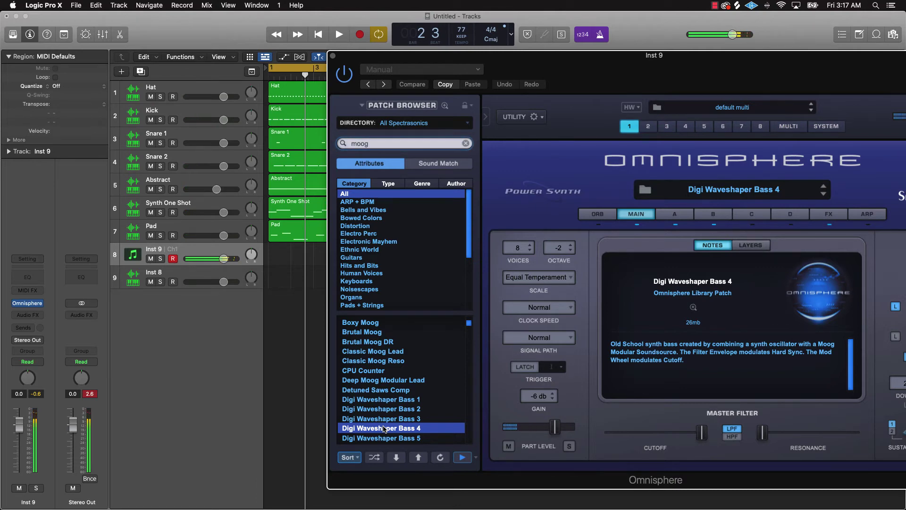
scroll(385, 428, down, 5)
click(384, 429)
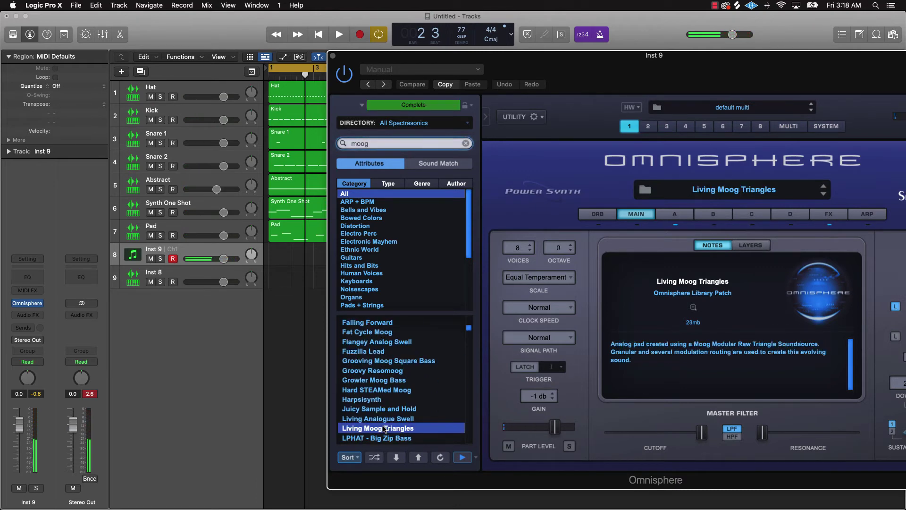
click(377, 390)
click(379, 380)
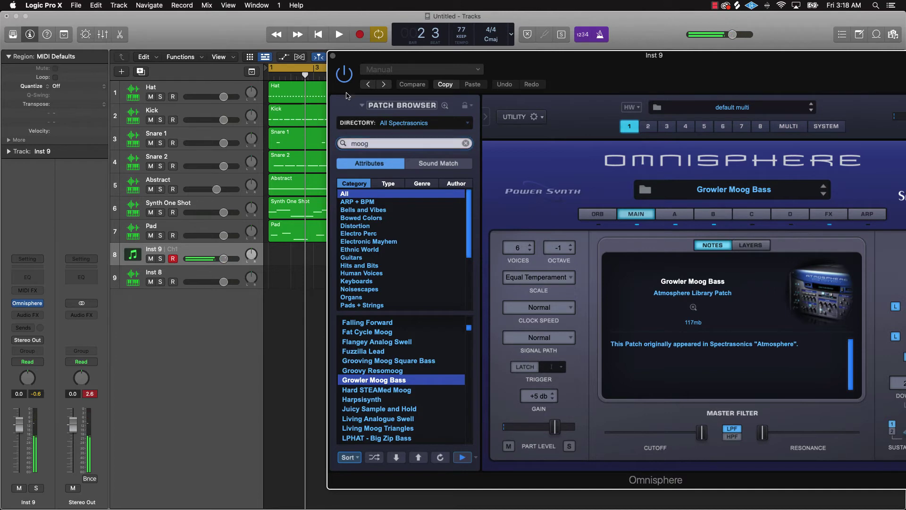
click(333, 57)
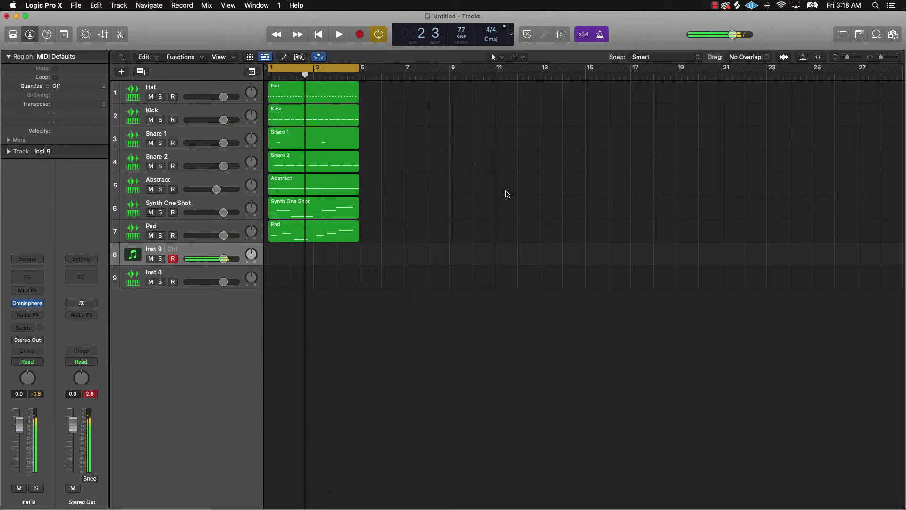
Record a bass line onto the Inst 9 track over the four-bar loop and stop
key(space)
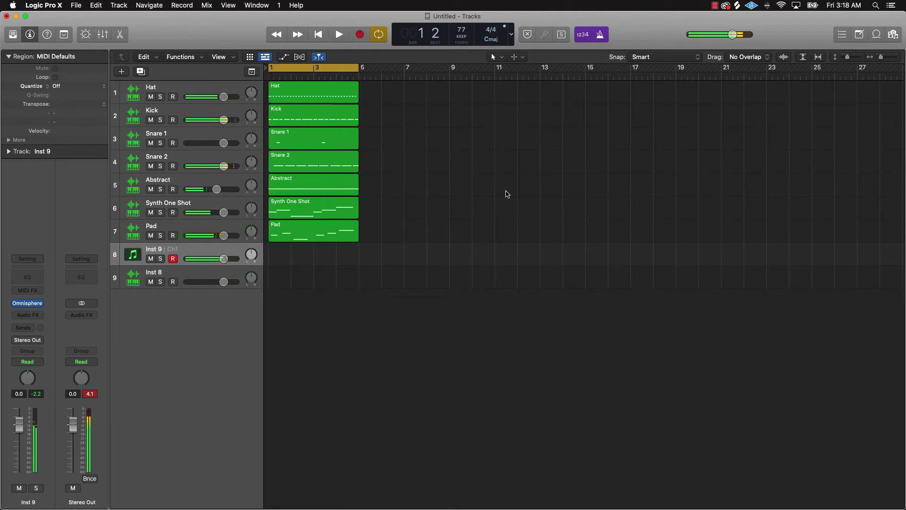
key(r)
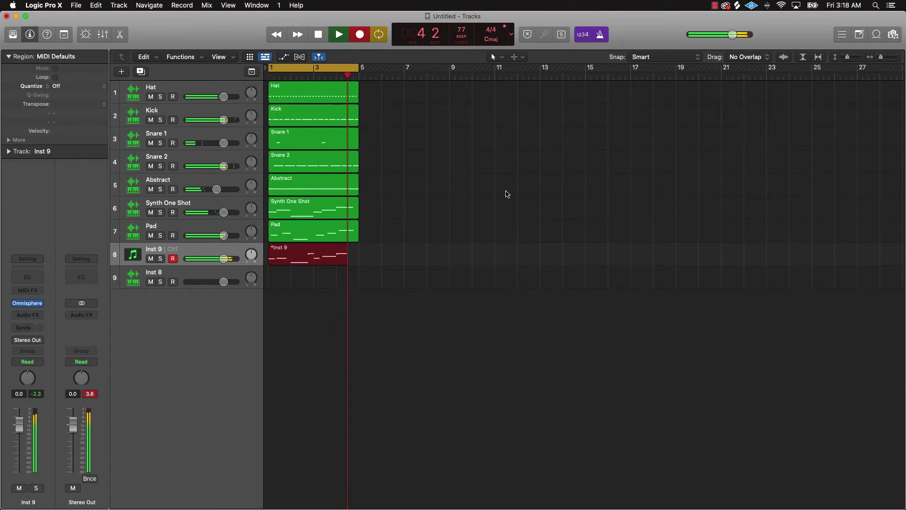
key(space)
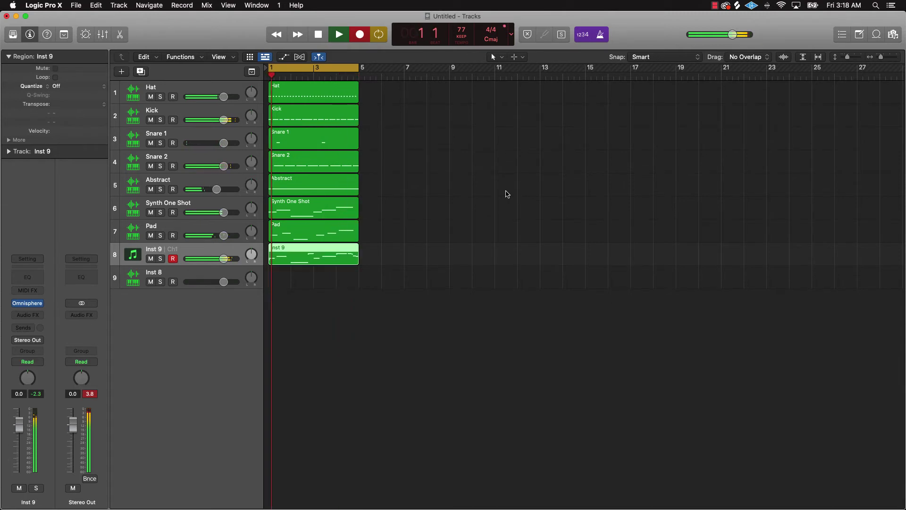
Delete the short stray note at the start of the Inst 9 region and quantize its remaining notes to 1/16 Swing C
double_click(322, 255)
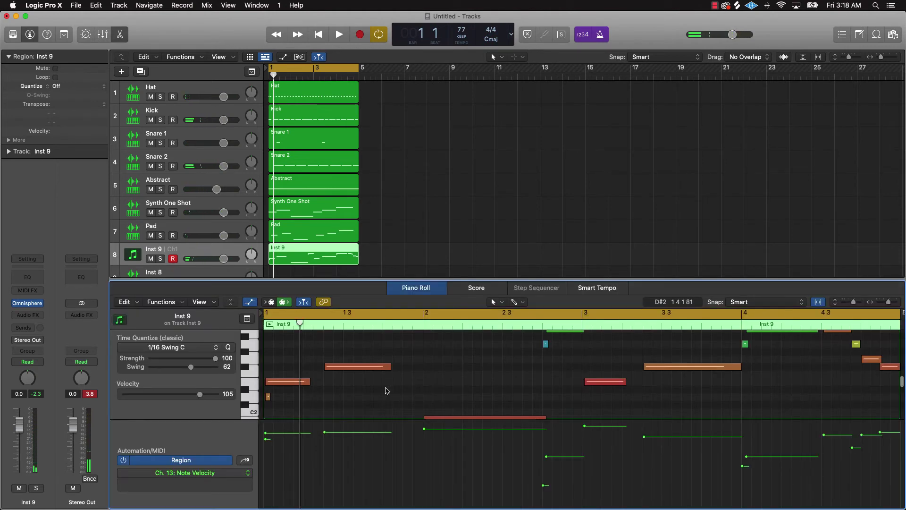
click(268, 397)
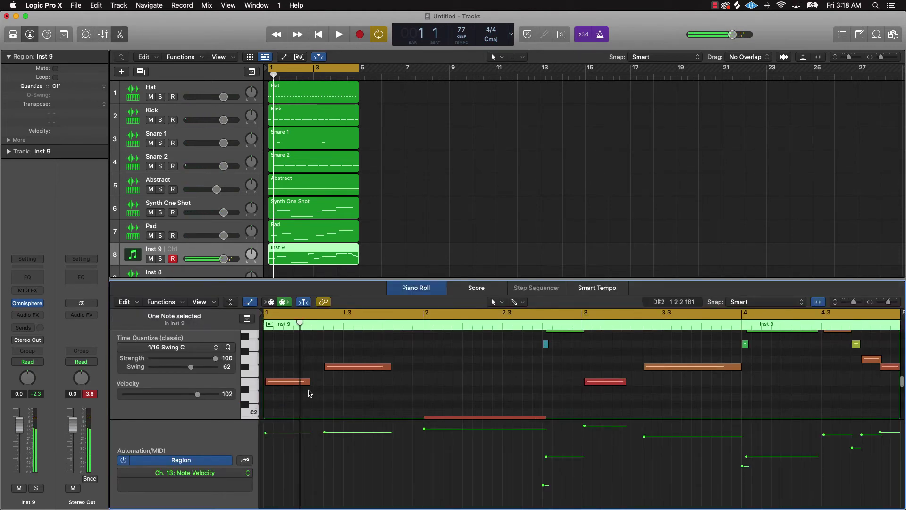
key(super+a)
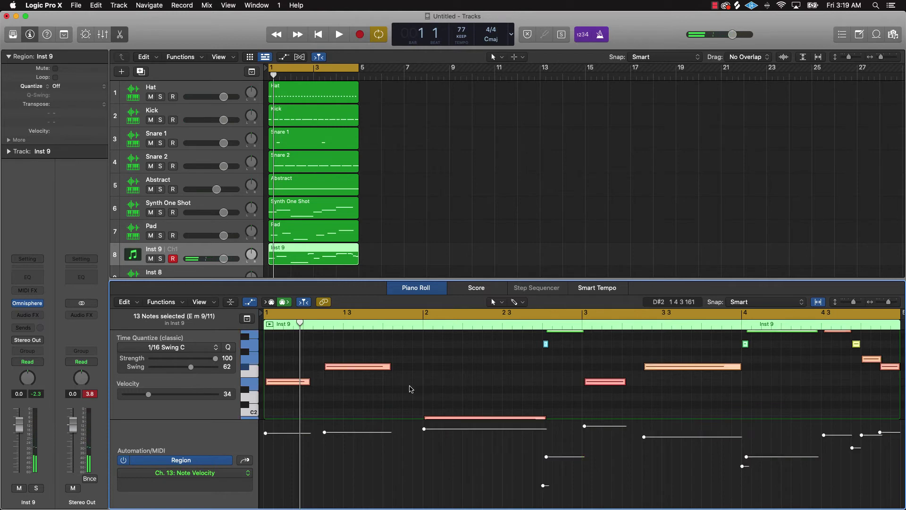
scroll(412, 389, up, 3)
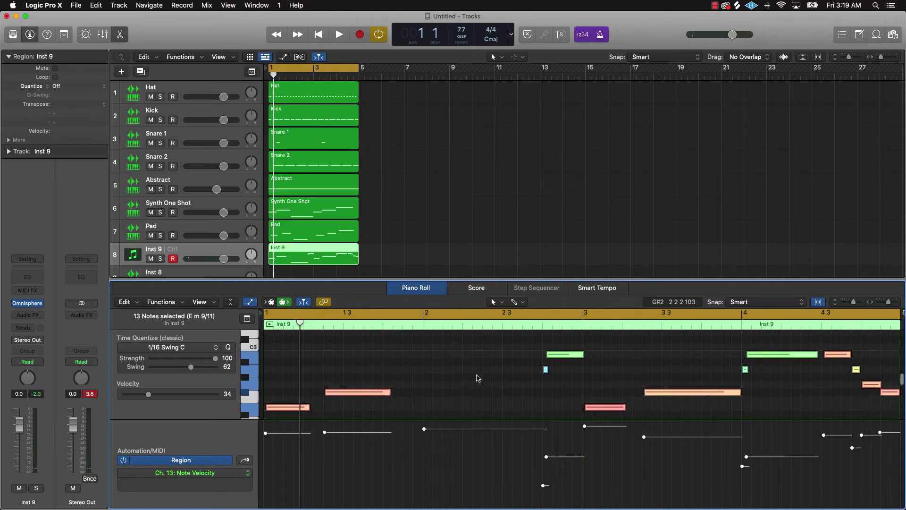
click(228, 348)
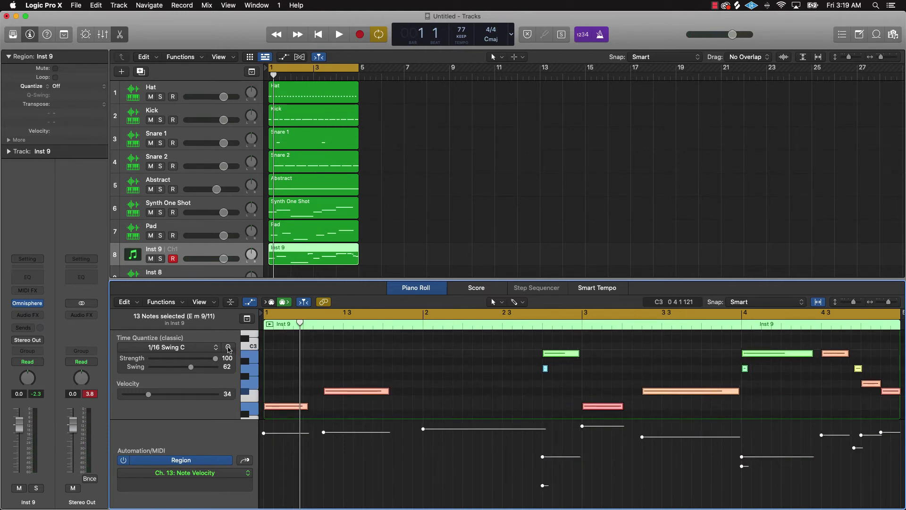
Play back the bass line, delete the short stray notes just before bar 3 and at bar 4, and close the Piano Roll
key(space)
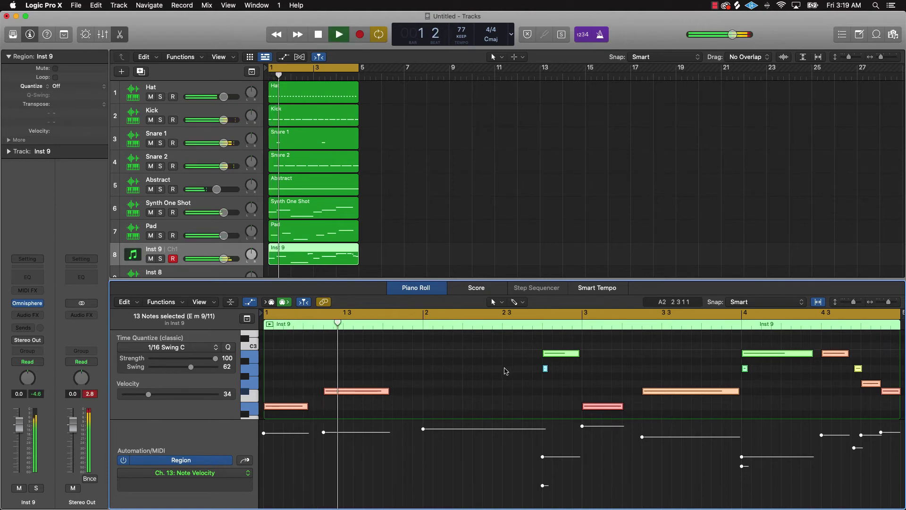
click(548, 388)
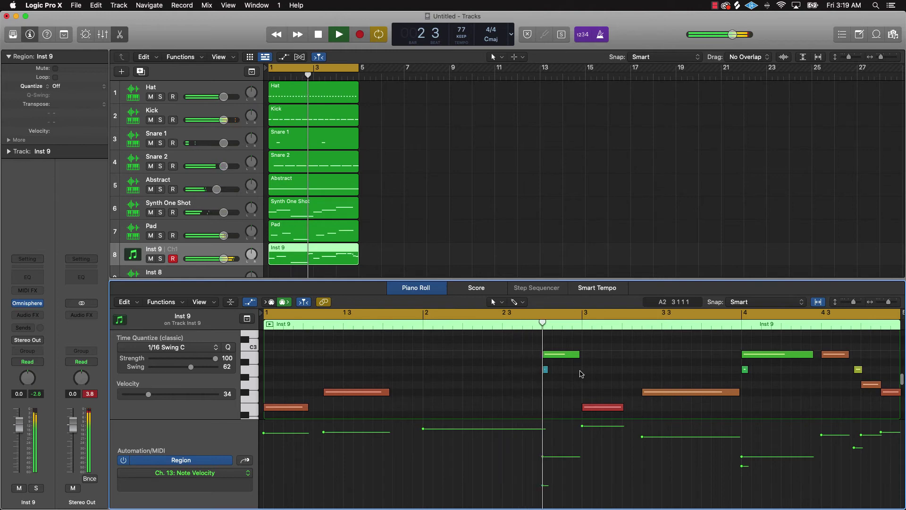
click(545, 369)
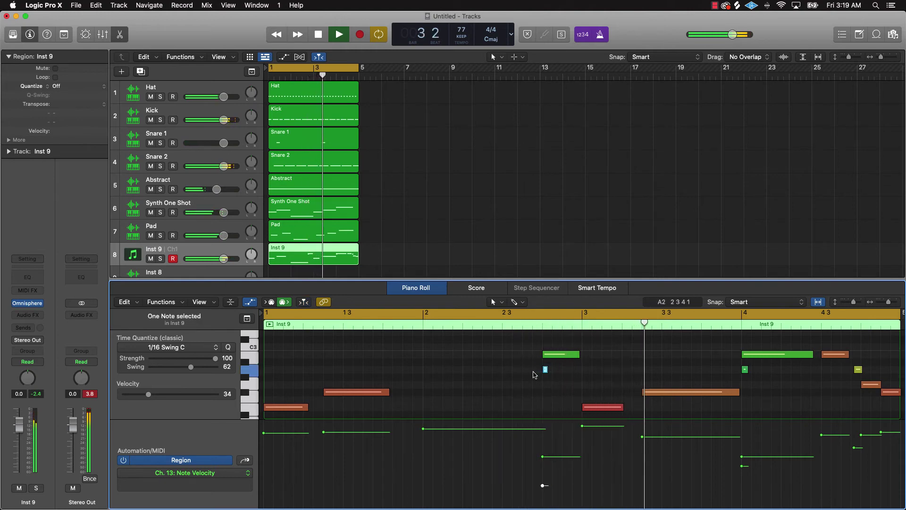
key(Delete)
key(Delete)
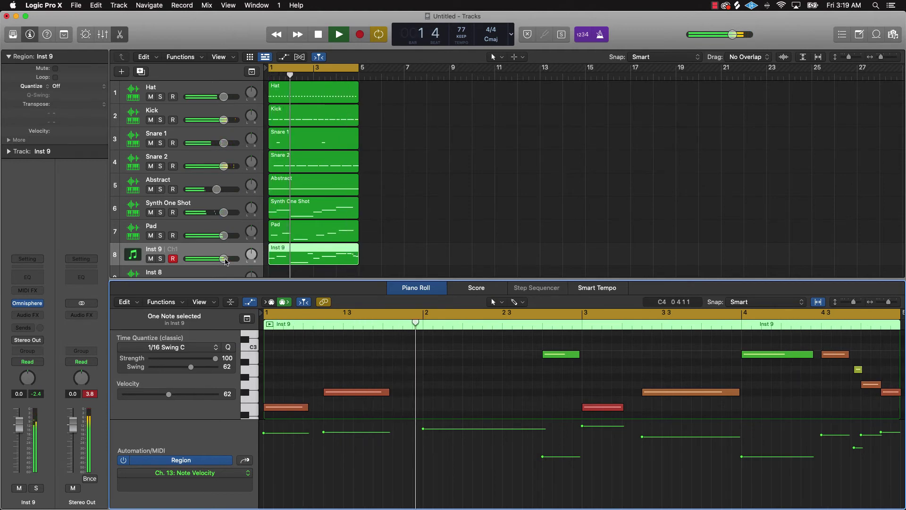
key(e)
click(370, 288)
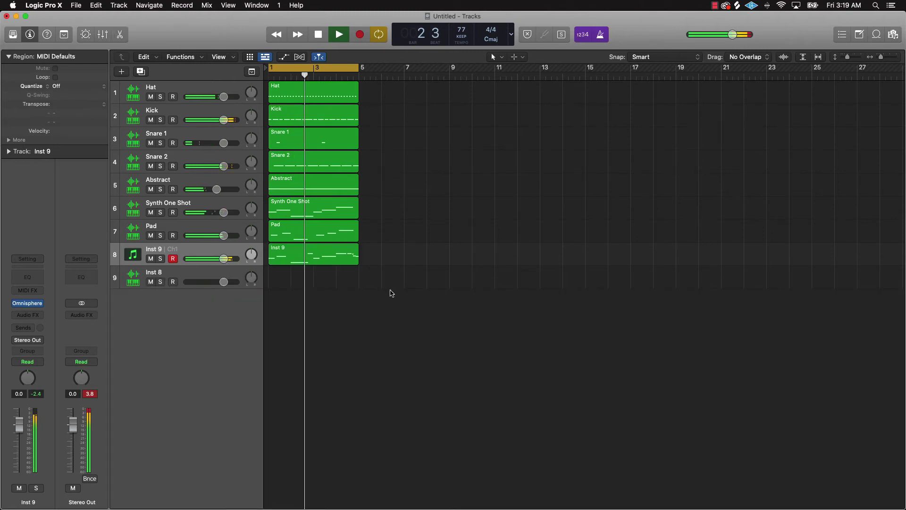
Turn on Follow Tempo for FL_FSO_KIT04_82_A_Vox_Chop.wav in the Inst 8 track's Quick Sampler and test it over the beat
click(199, 278)
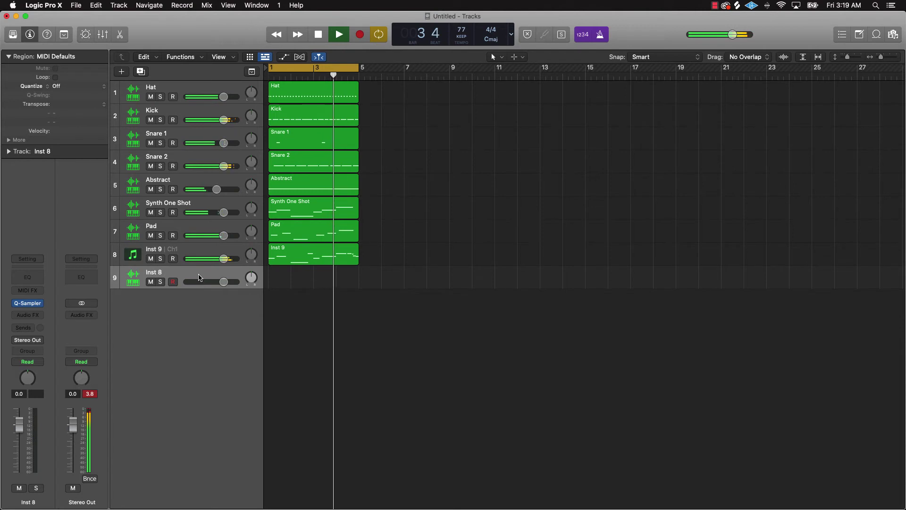
key(space)
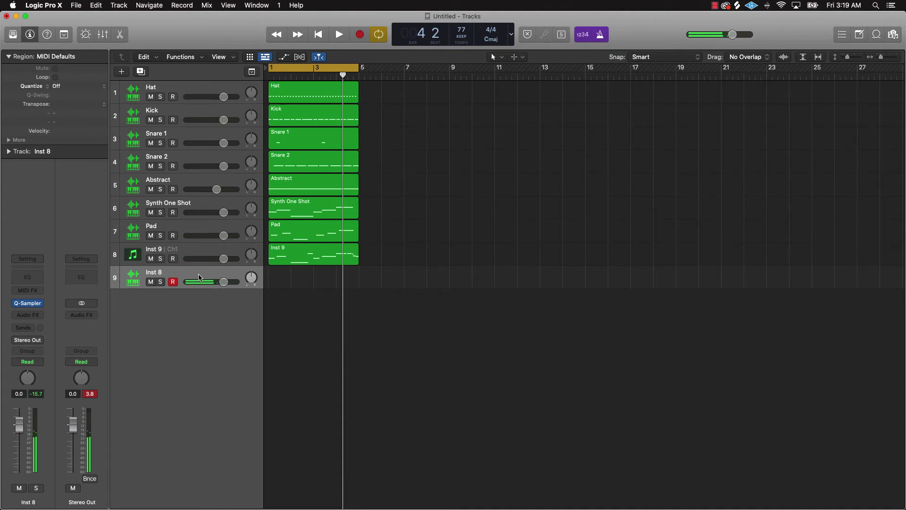
click(29, 304)
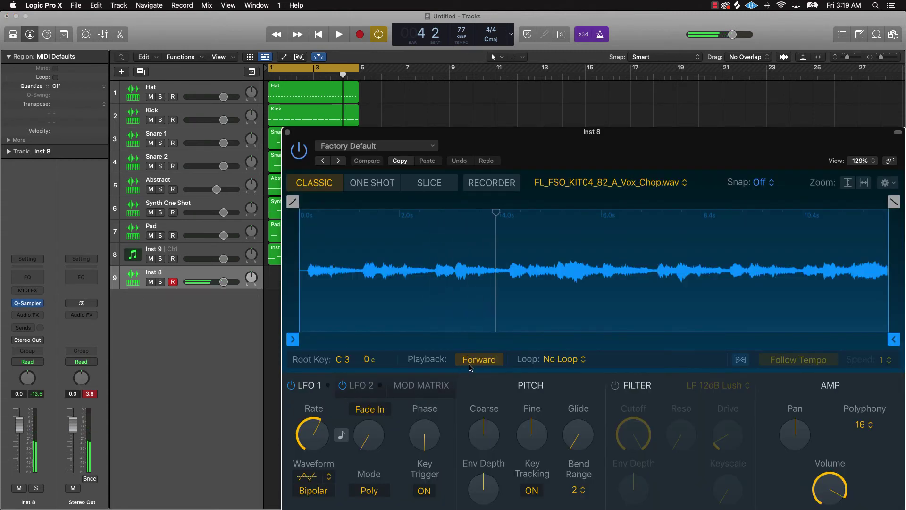
click(734, 364)
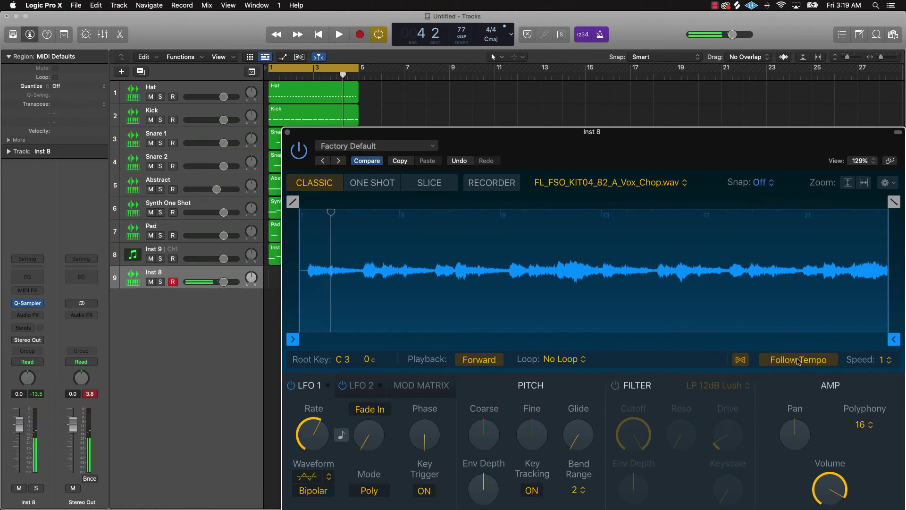
key(space)
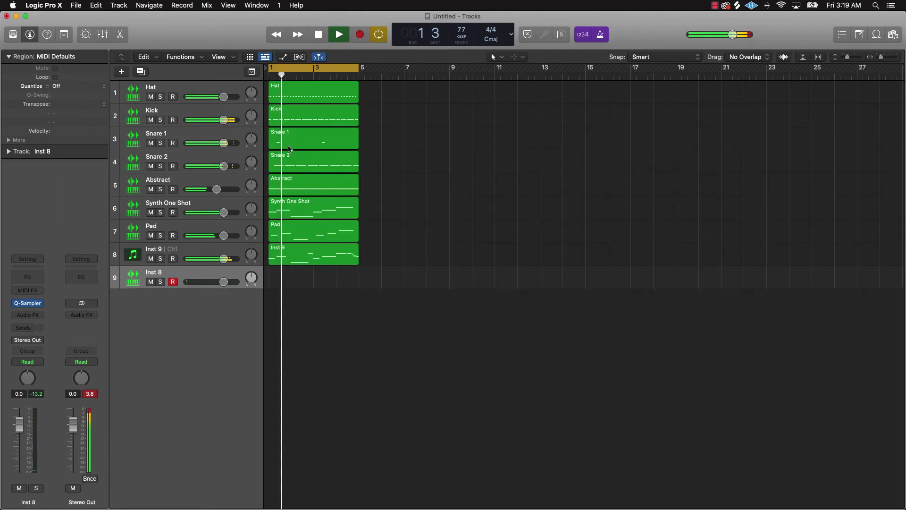
click(288, 132)
key(space)
Mute the Inst 9 track and insert the stereo Vinyl effect on the Synth One Shot track
click(151, 259)
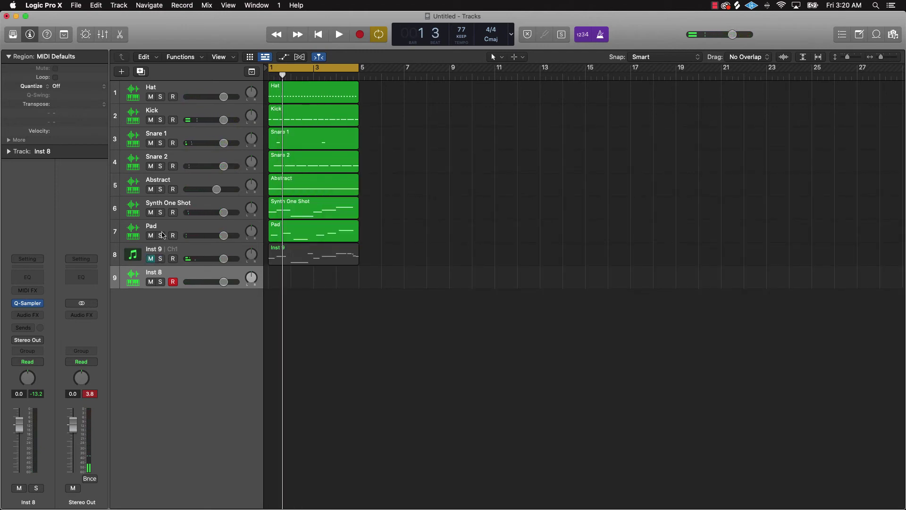
click(169, 207)
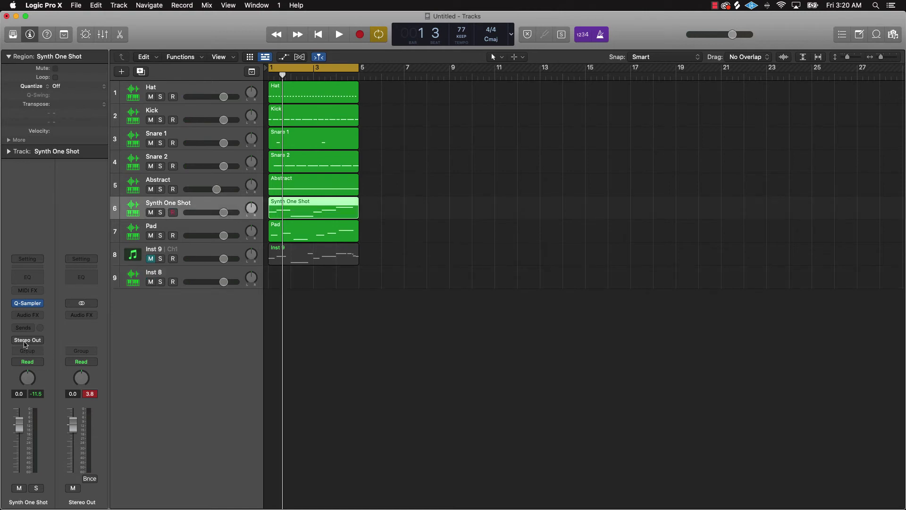
click(35, 315)
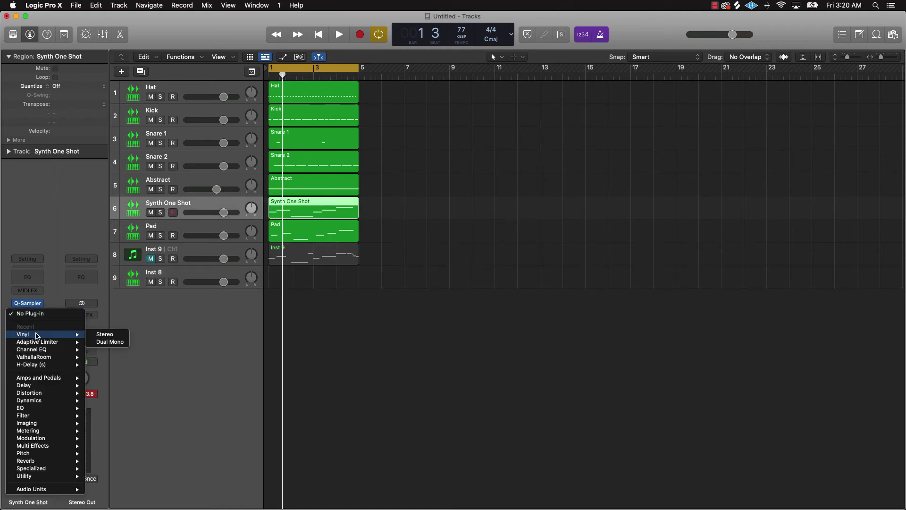
click(101, 335)
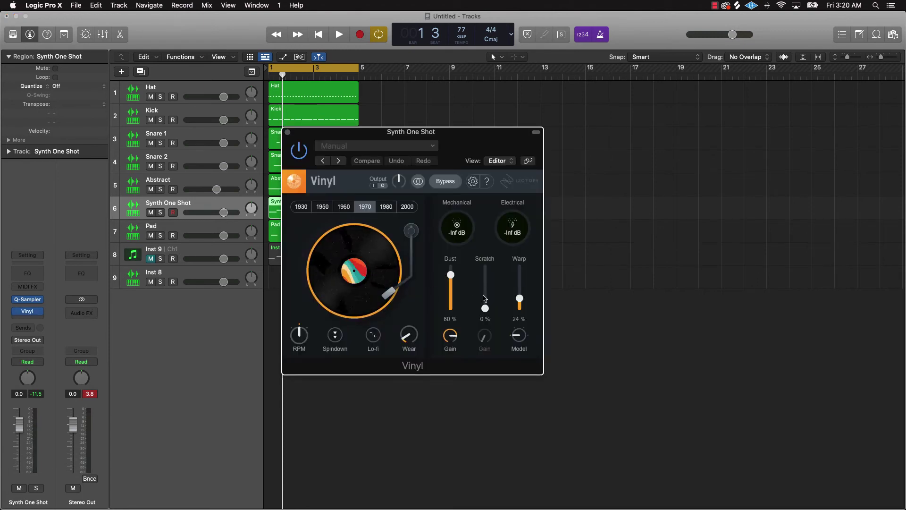
Solo Synth One Shot and set its Vinyl effect to Dust 0%, Warp 65%, Mechanical -24 dB and Electrical about -26 dB
drag(450, 278, 451, 305)
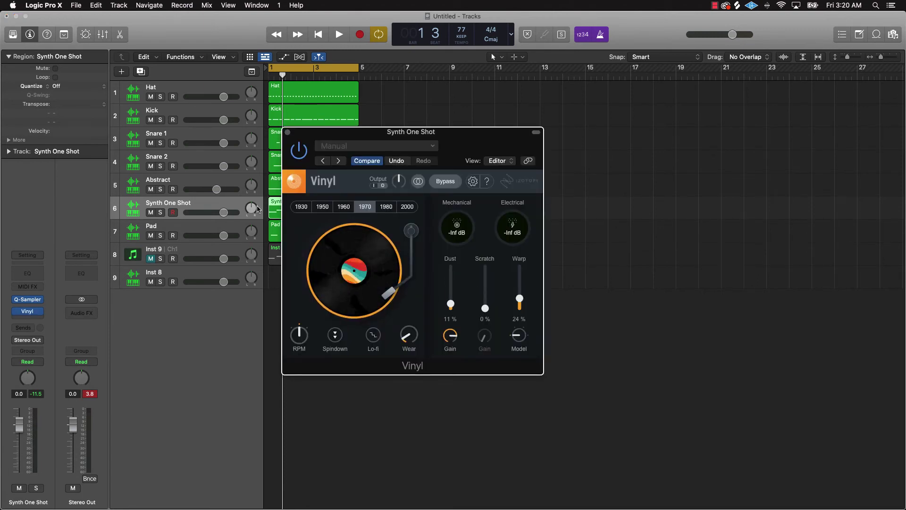
click(161, 213)
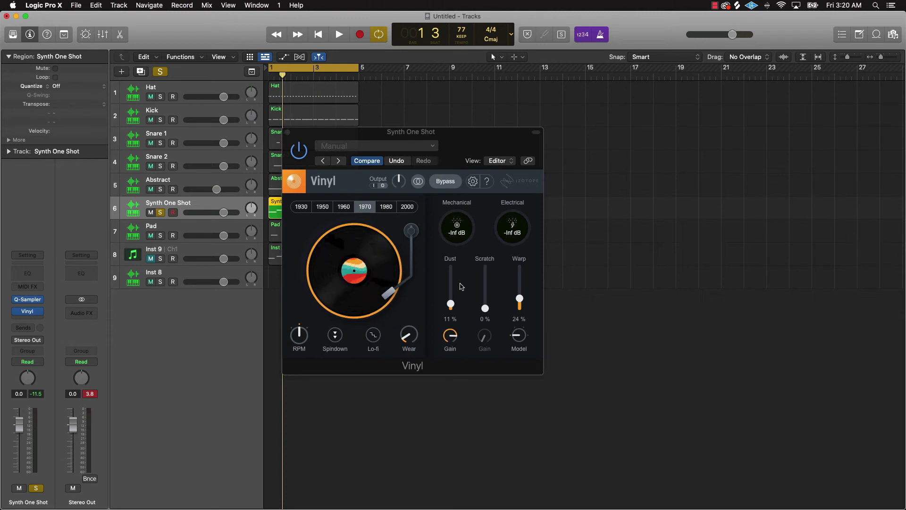
key(space)
drag(519, 298, 525, 284)
key(space)
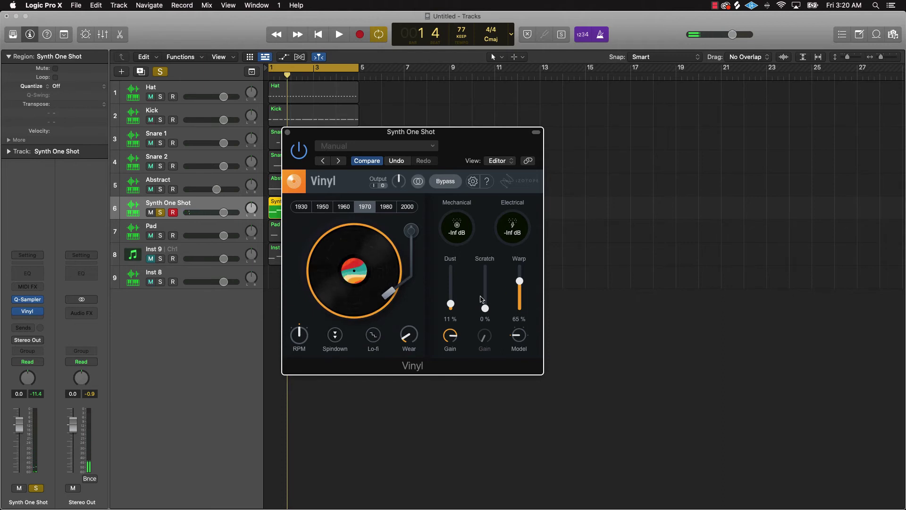
key(space)
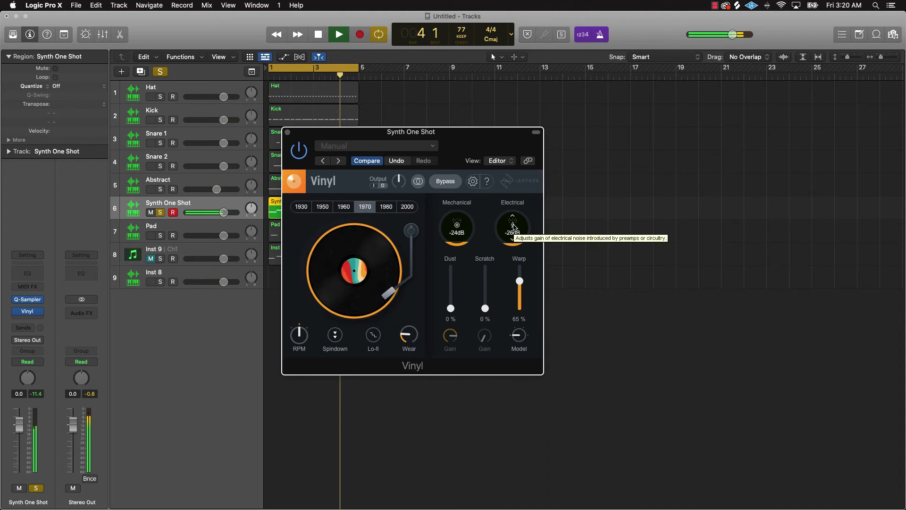
click(287, 132)
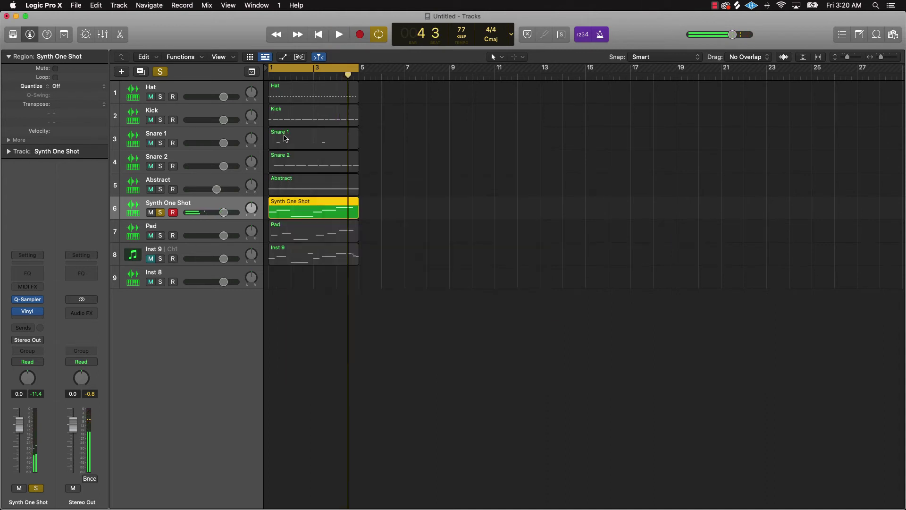
Solo the Pad track alongside Synth One Shot and insert the Vinyl effect on it during playback
click(175, 228)
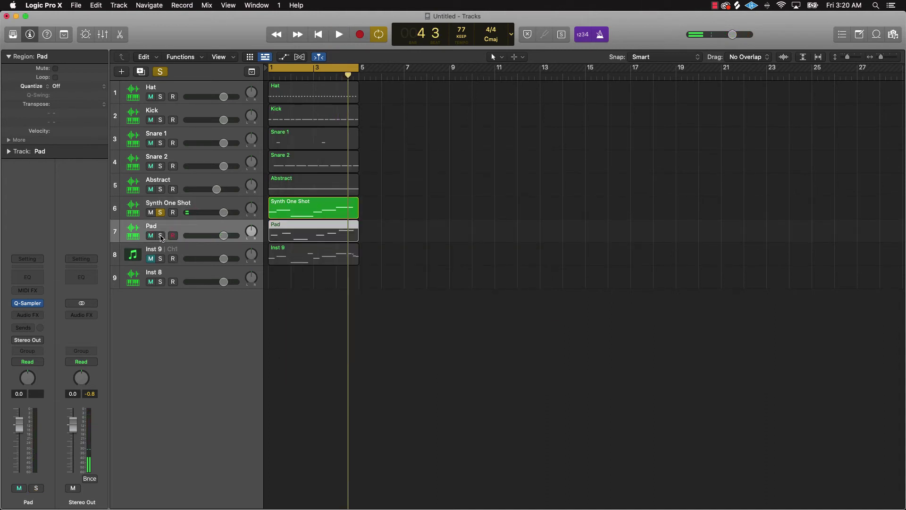
click(161, 236)
key(space)
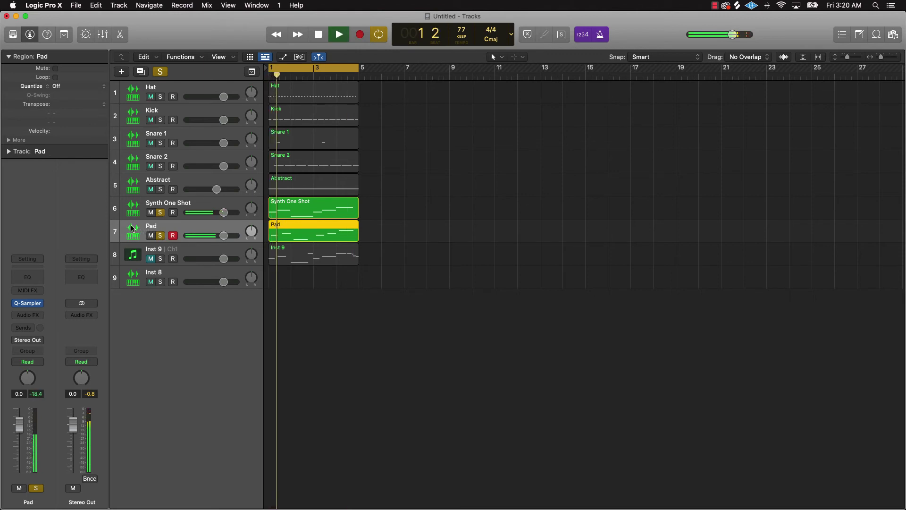
click(27, 315)
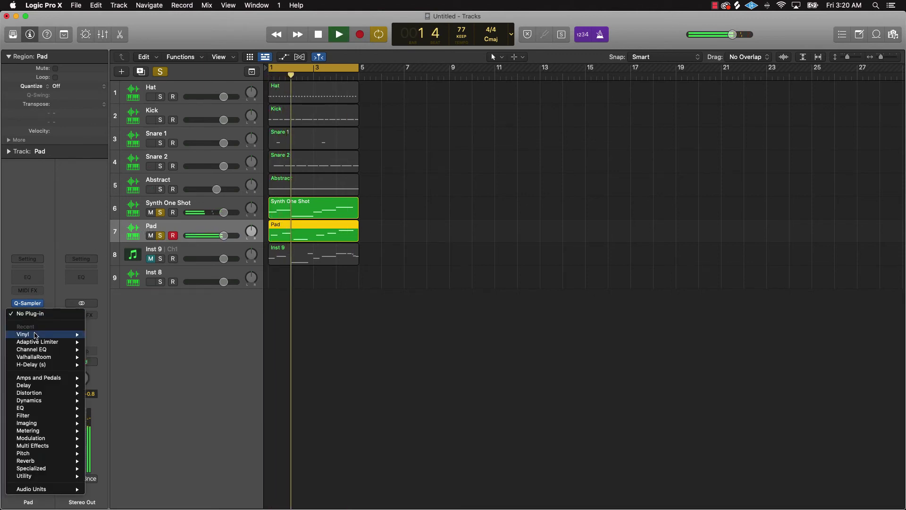
click(313, 279)
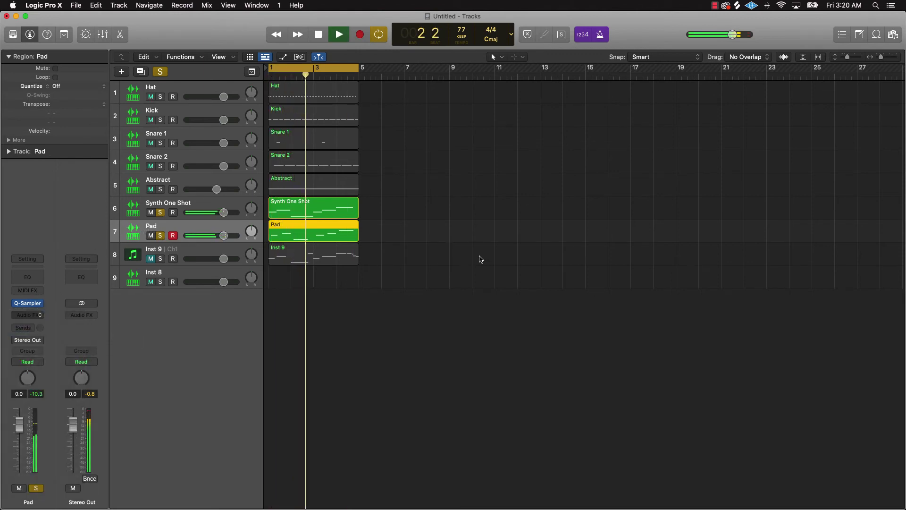
Set the Pad track's Vinyl effect to Dust 0%, Electrical -28 dB and Warp 53%
click(450, 281)
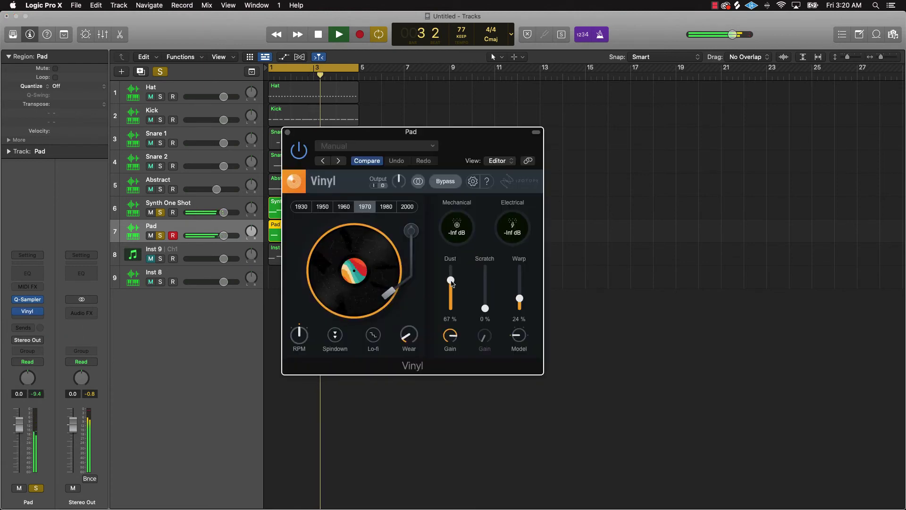
drag(452, 282, 450, 309)
drag(512, 243, 514, 236)
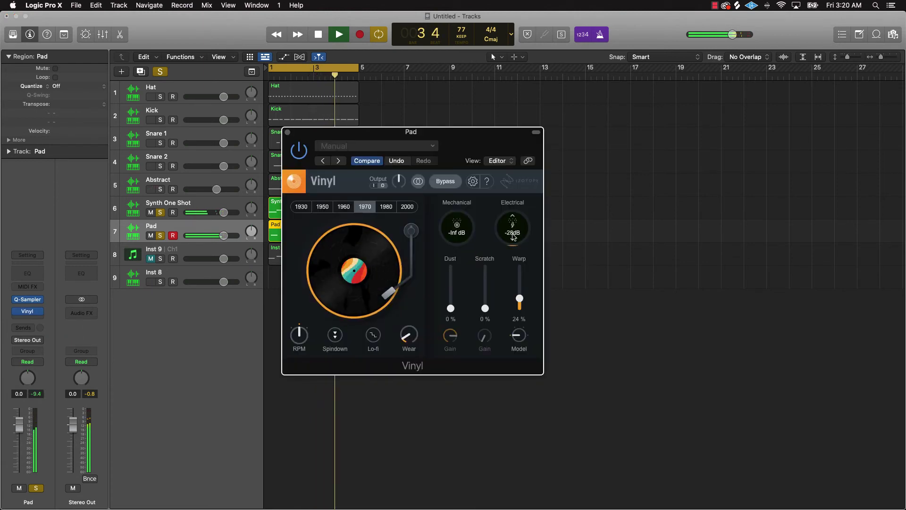
drag(520, 299, 525, 290)
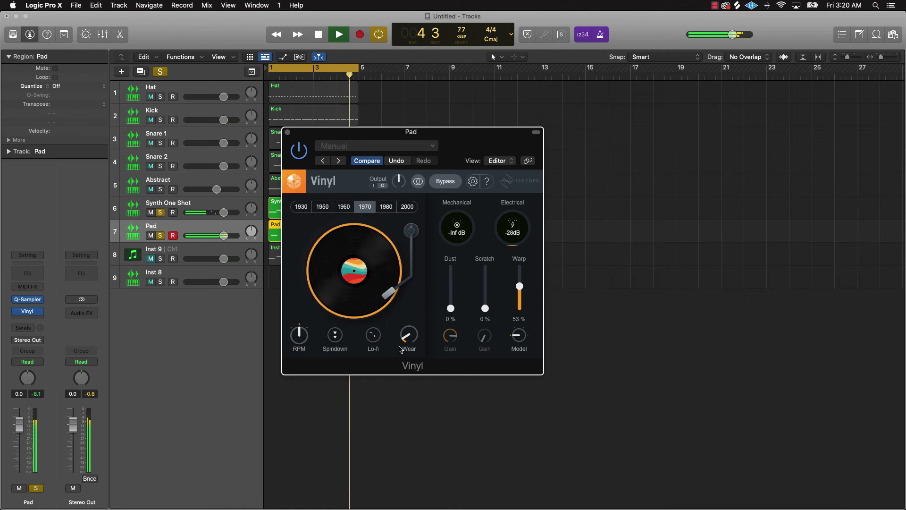
Compare the 1960, 1950 and 1930 eras in the Pad track's Vinyl effect and settle on 1950
click(344, 206)
click(322, 207)
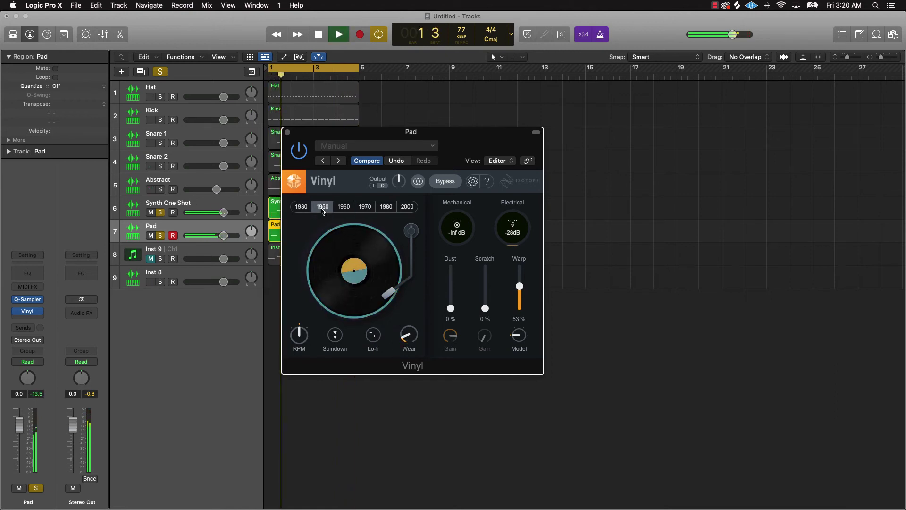
click(301, 207)
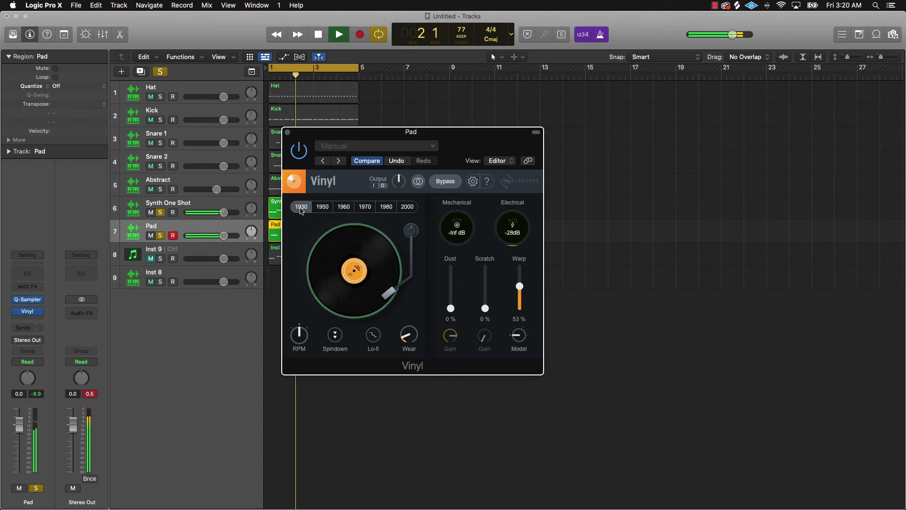
click(312, 208)
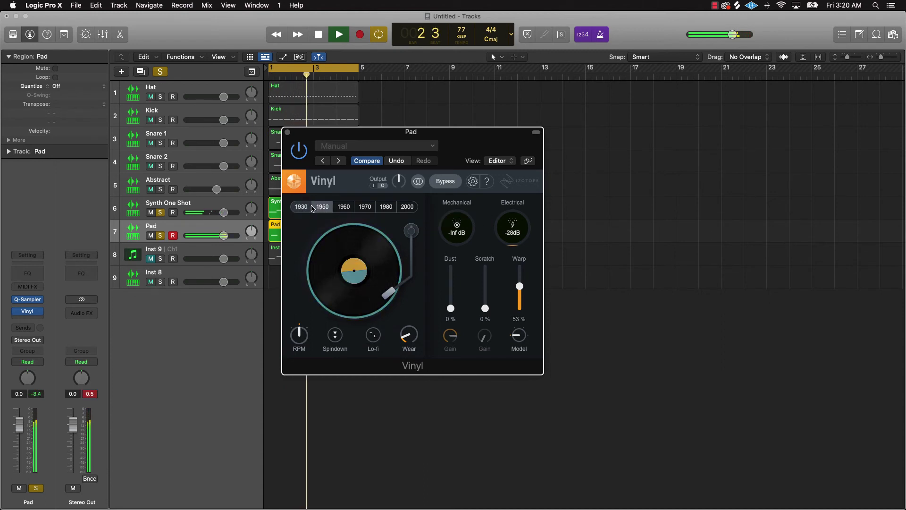
Close the Pad track's Vinyl window, lower the track's volume below -3.7 dB and pan it to about +11
click(188, 203)
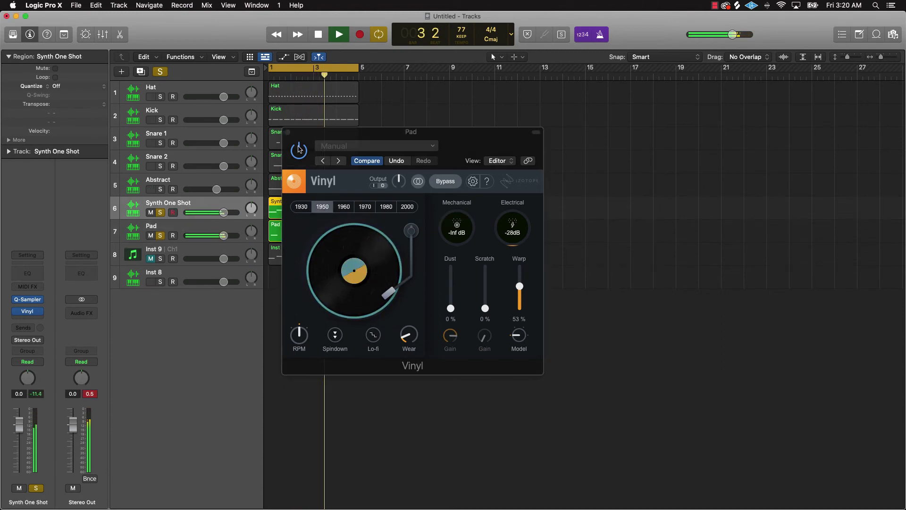
click(287, 134)
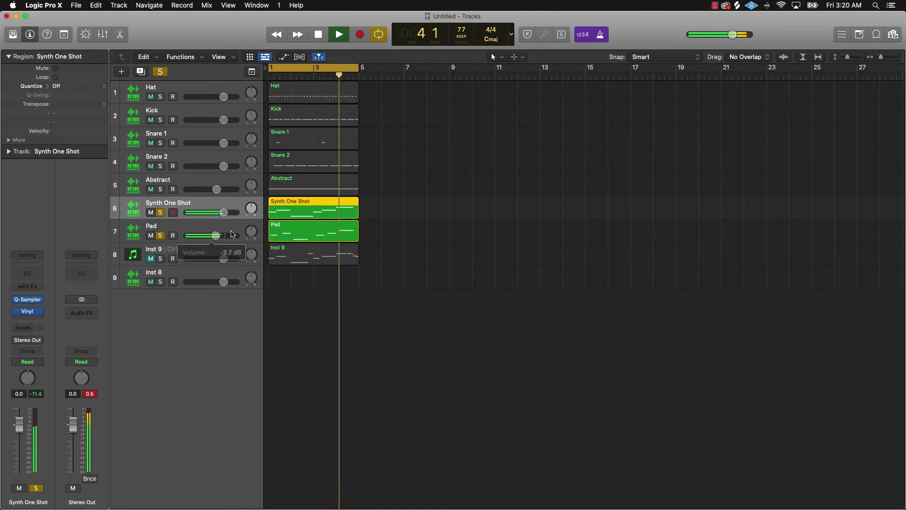
drag(254, 233, 211, 240)
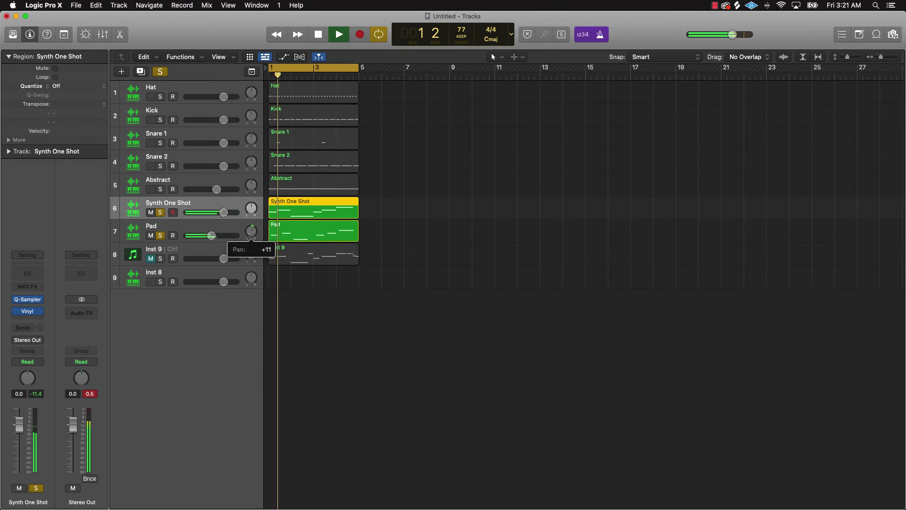
key(space)
Repeat all eight four-bar regions seven times from bar 5 so the arrangement runs to bar 33
key(super+a)
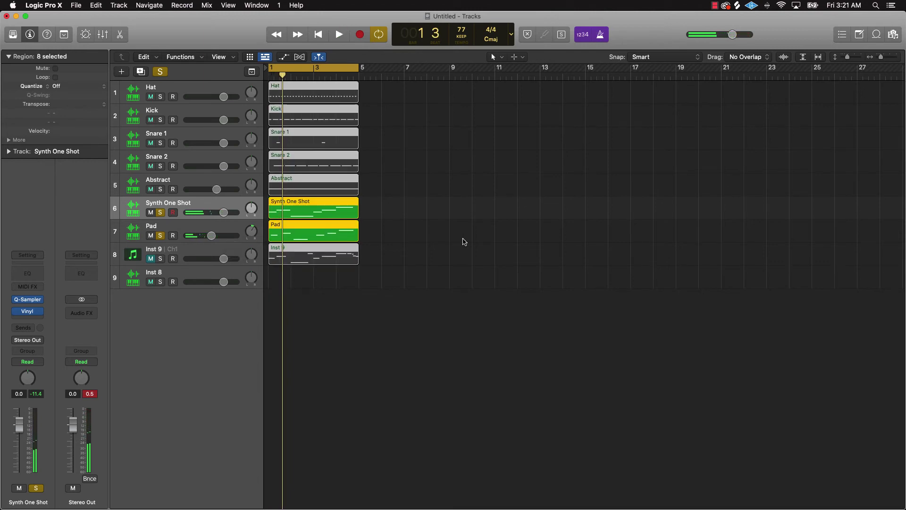
key(period)
key(period)
key(period)
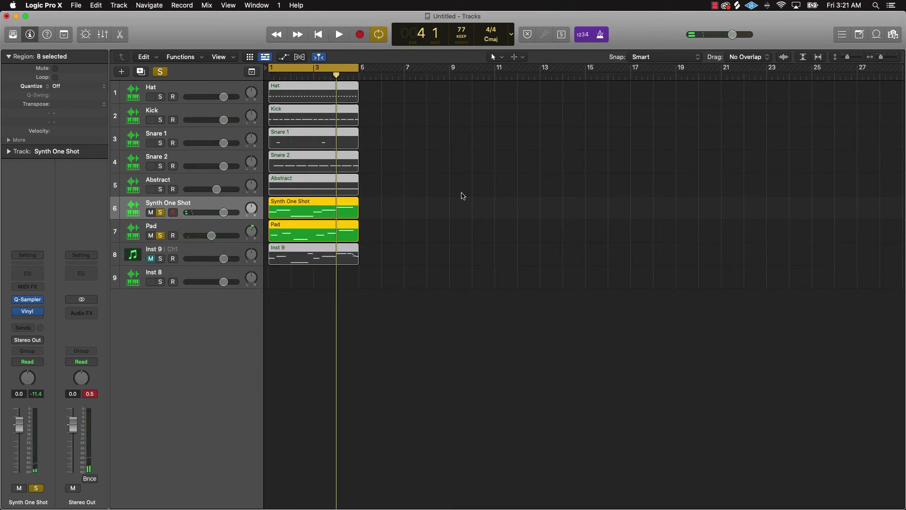
key(super+r)
key(super+r)
key(super+r)
key(super+r)
key(super+r)
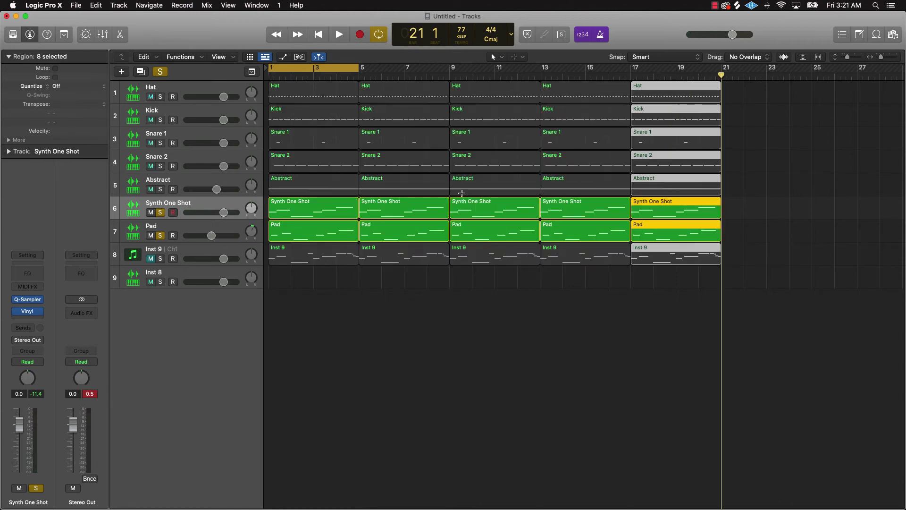
key(super+r)
key(super+r)
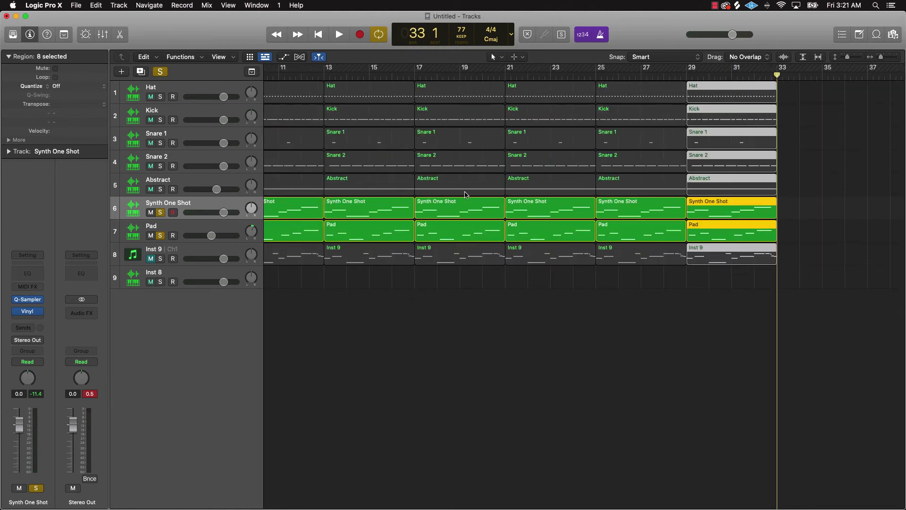
key(z)
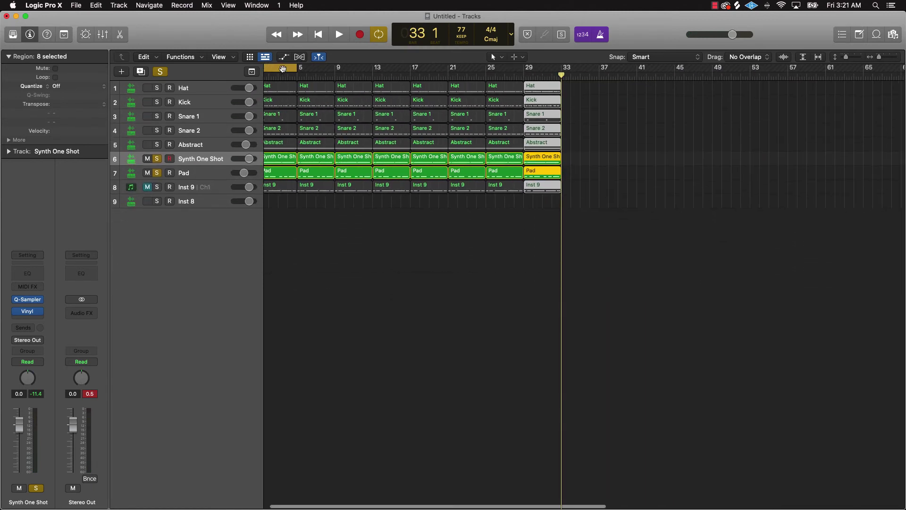
Turn off cycle mode, return the playhead to bar 1 and deselect the regions
click(283, 70)
key(Return)
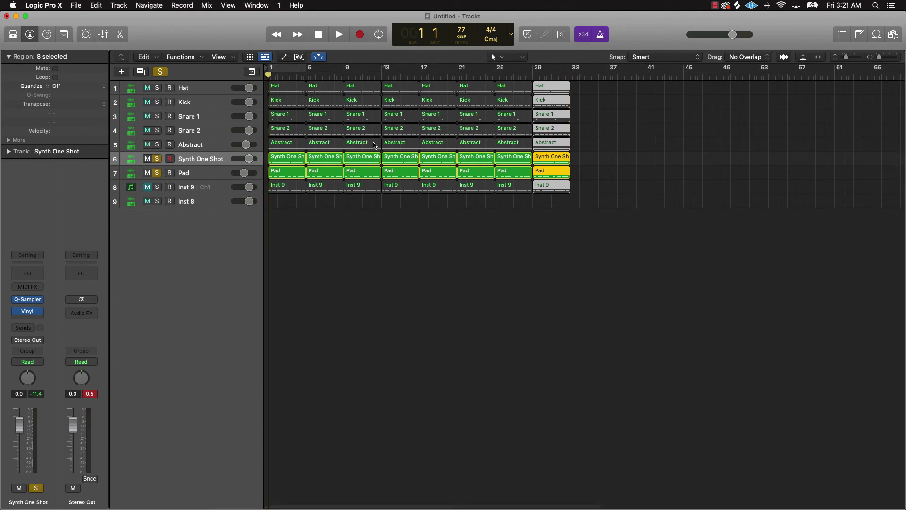
key(z)
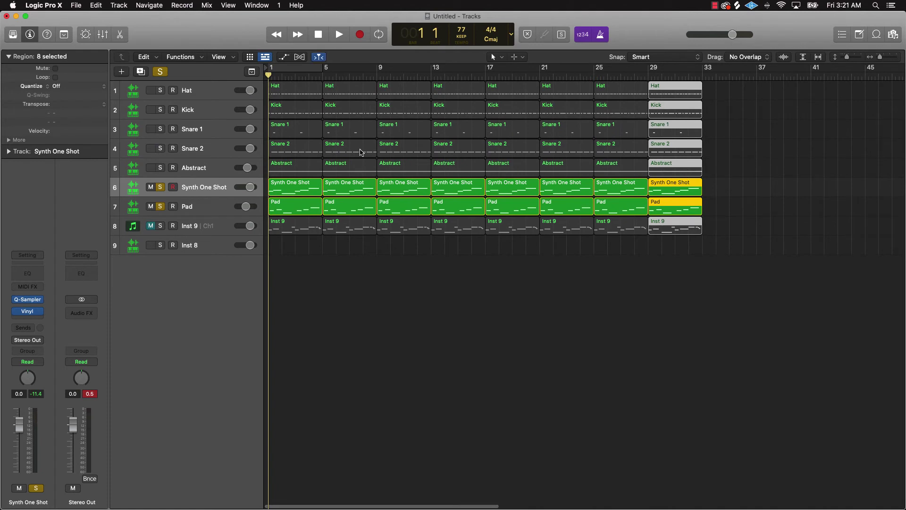
click(432, 286)
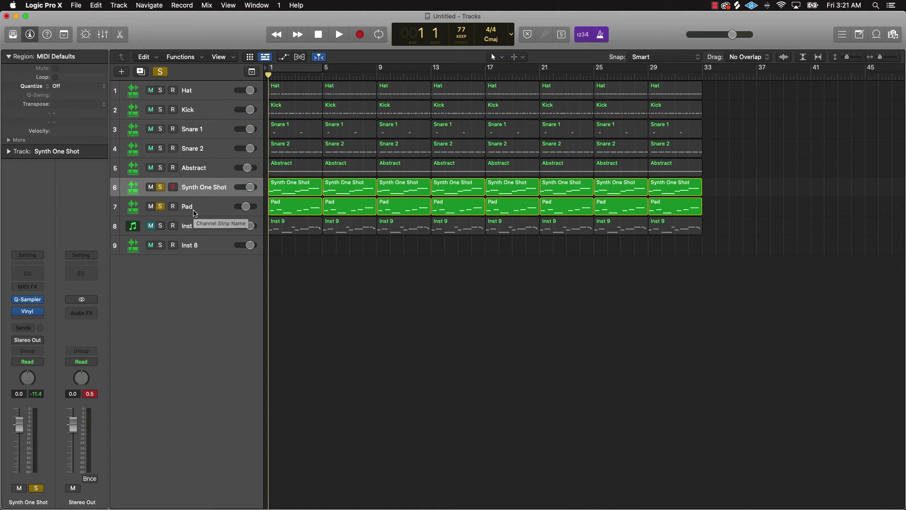
Unsolo the Pad track and play the arrangement from the start with the metronome turned off
click(161, 207)
key(space)
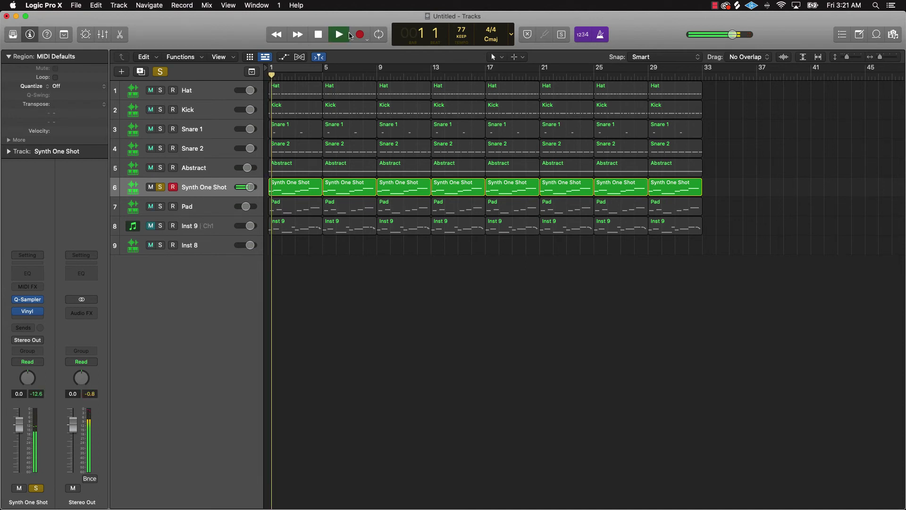
click(602, 39)
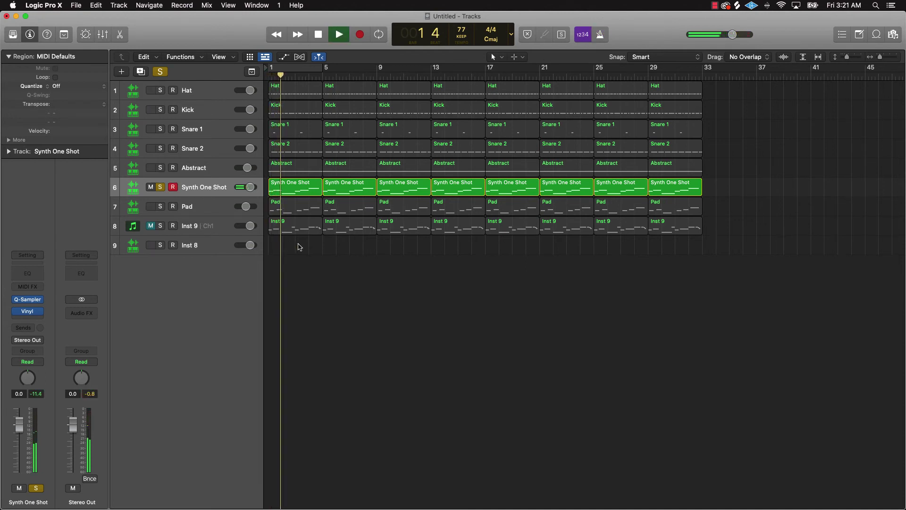
Mute the first four-bar regions of Pad, Inst 9 and Abstract, and solo the Abstract track
drag(298, 243, 300, 212)
key(ctrl+m)
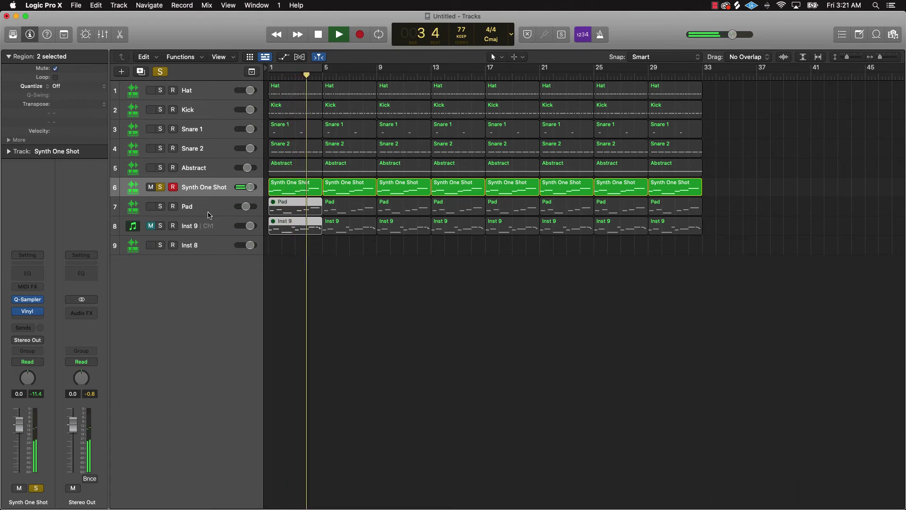
mouse_move(156, 172)
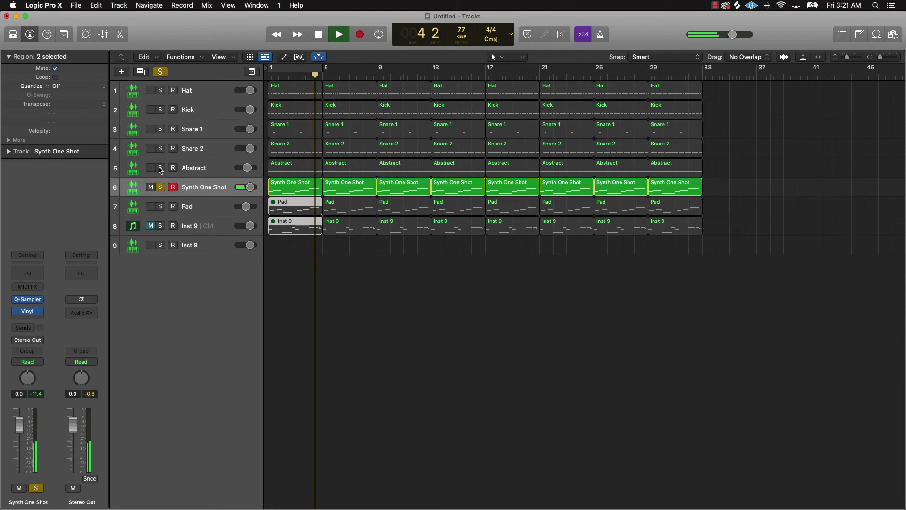
click(160, 169)
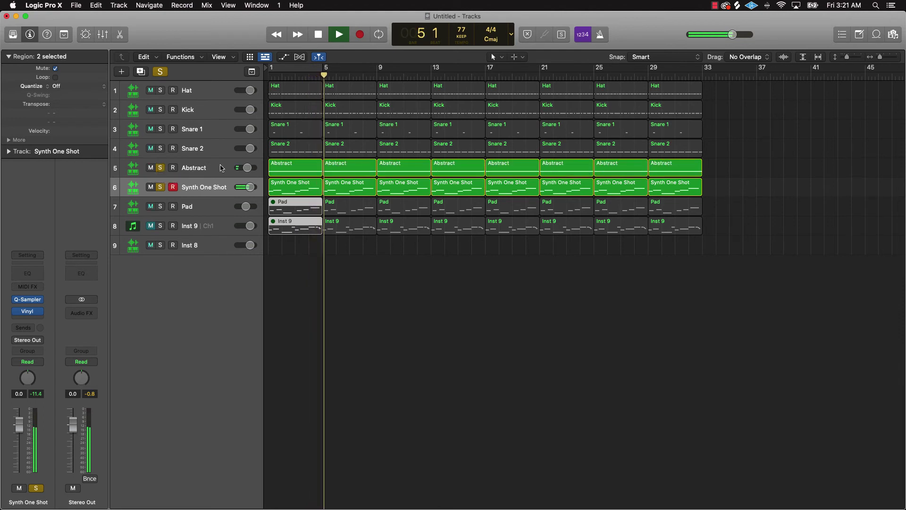
click(311, 172)
key(ctrl+m)
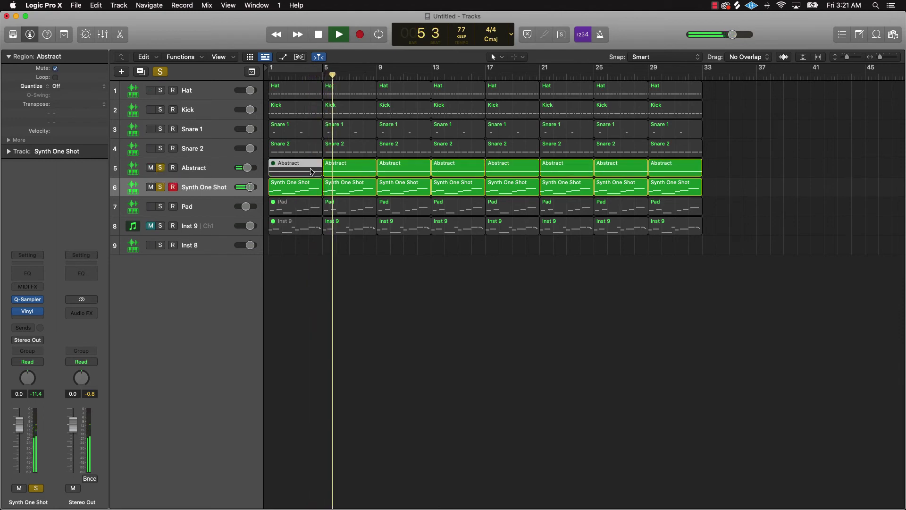
click(302, 250)
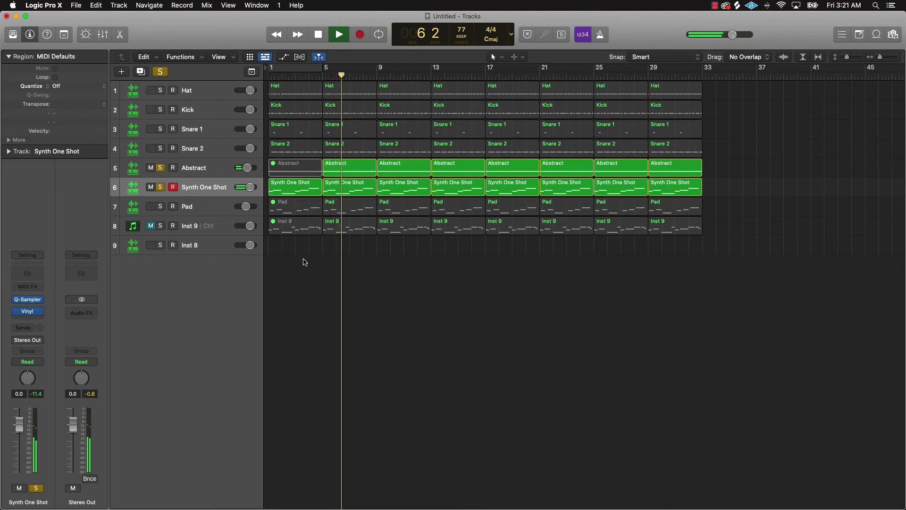
Mute the Hat, Kick, Snare 1 and Snare 2 regions in bars 1 to 8 and solo those four tracks
drag(334, 144, 282, 97)
key(ctrl+m)
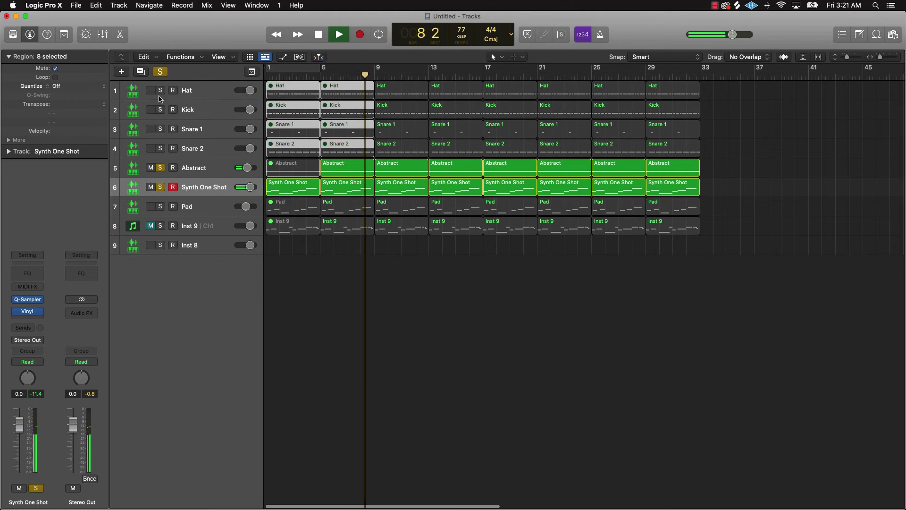
drag(160, 90, 161, 148)
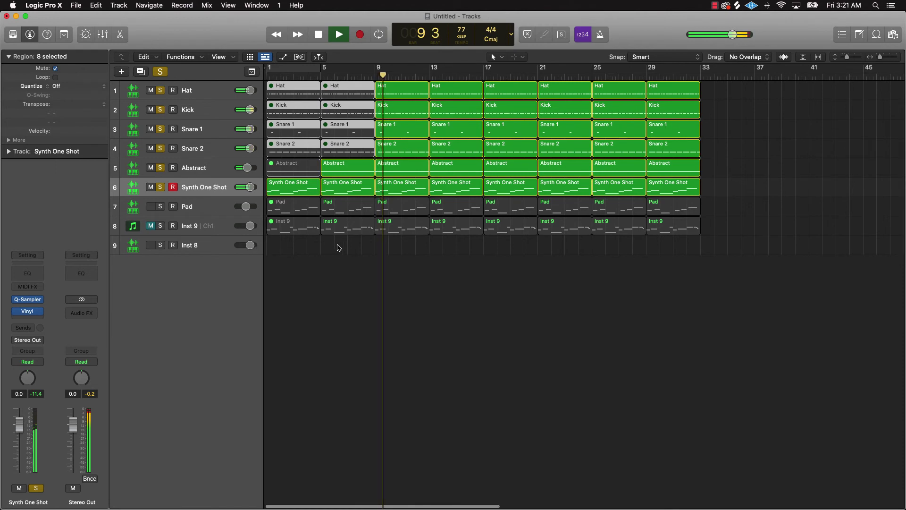
Rename the Inst 9 track to "Bass" and leave all regions deselected
click(449, 276)
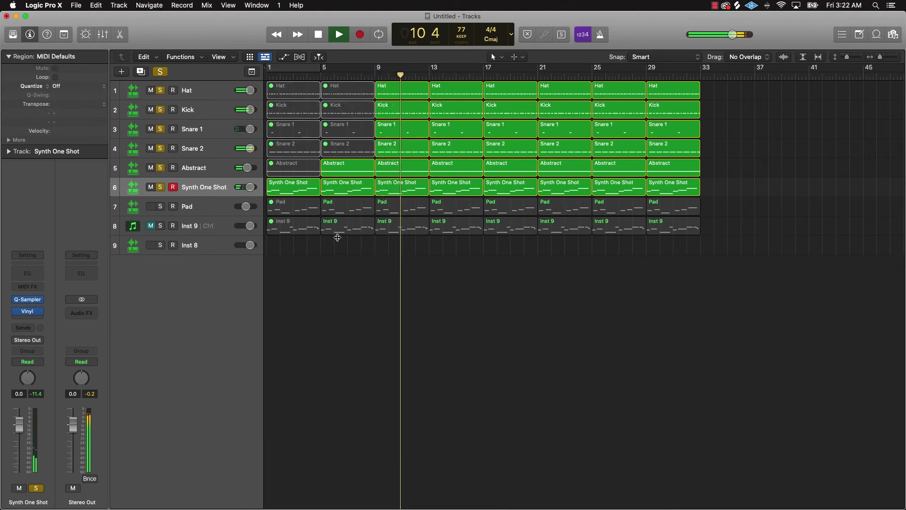
double_click(182, 225)
text(Bass)
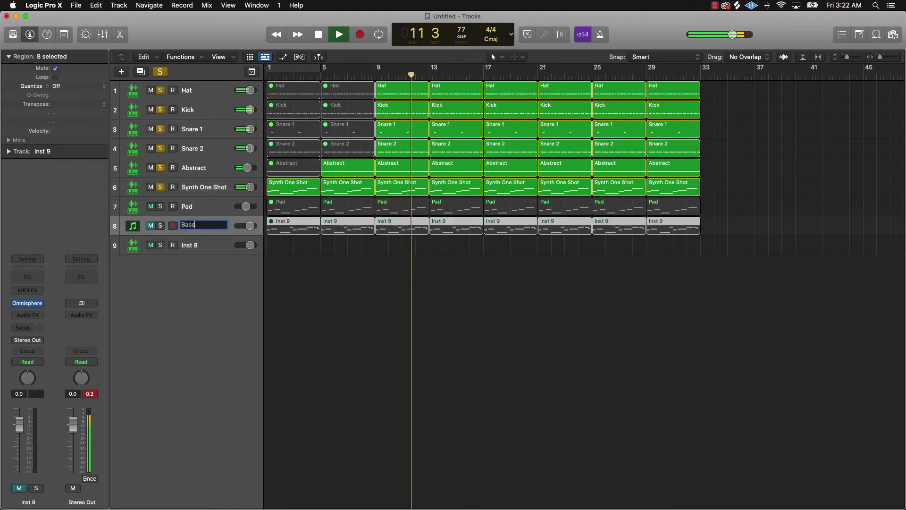
key(Return)
key(super+a)
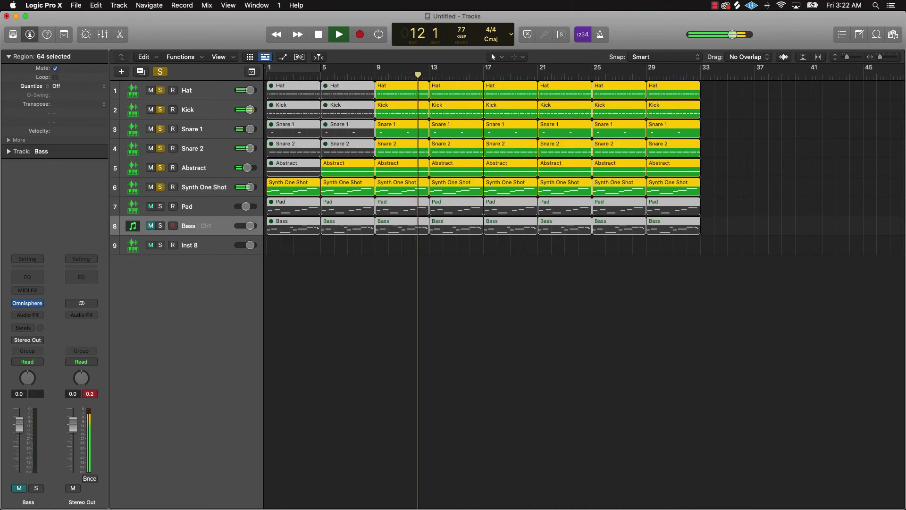
click(369, 309)
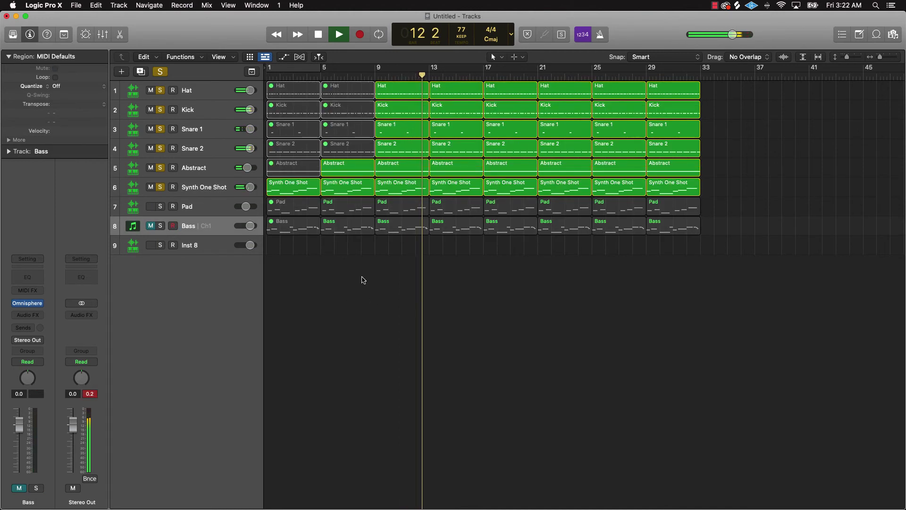
Solo the Pad track, and mute Pad in bars 5 to 12 and the four drum tracks' regions in bars 17 to 20
click(162, 208)
click(401, 210)
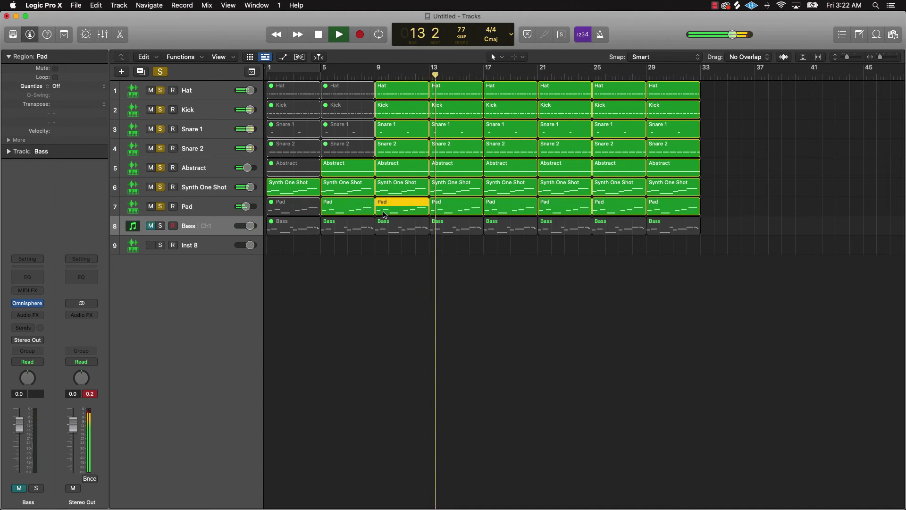
shift+click(346, 214)
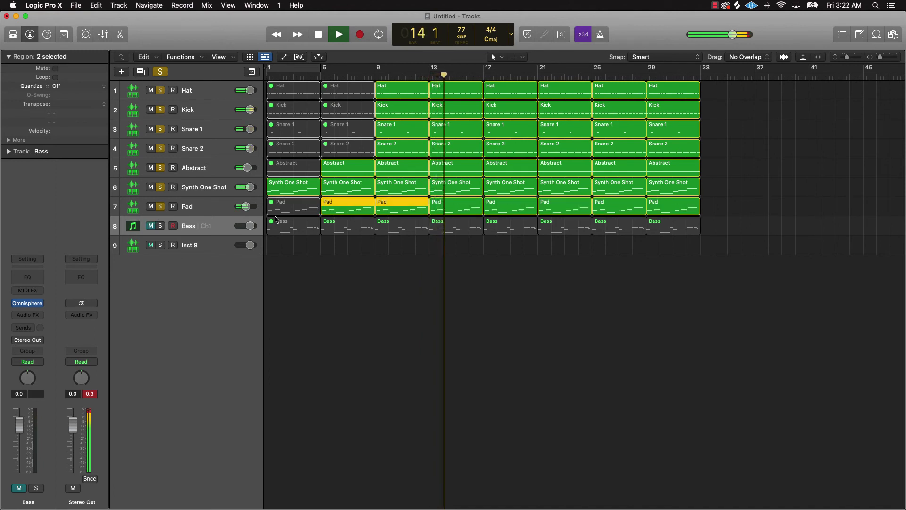
key(ctrl+m)
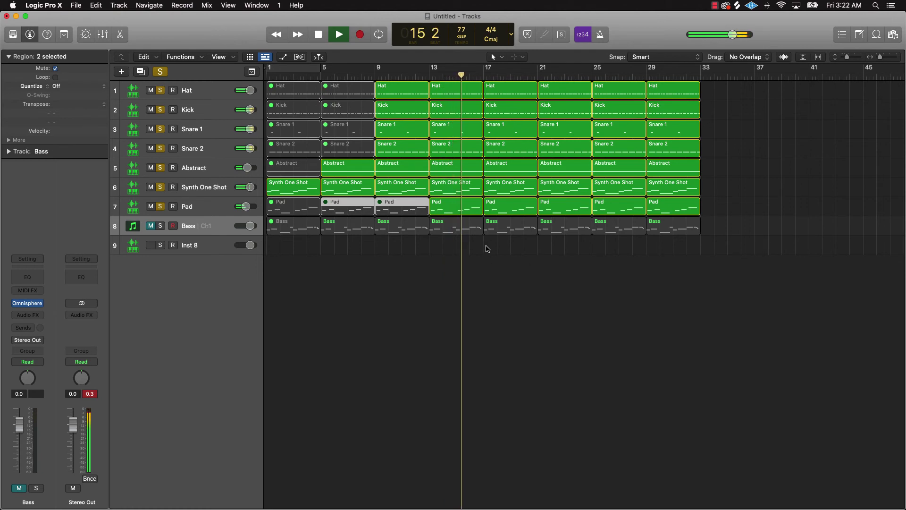
drag(506, 158, 505, 97)
key(ctrl+m)
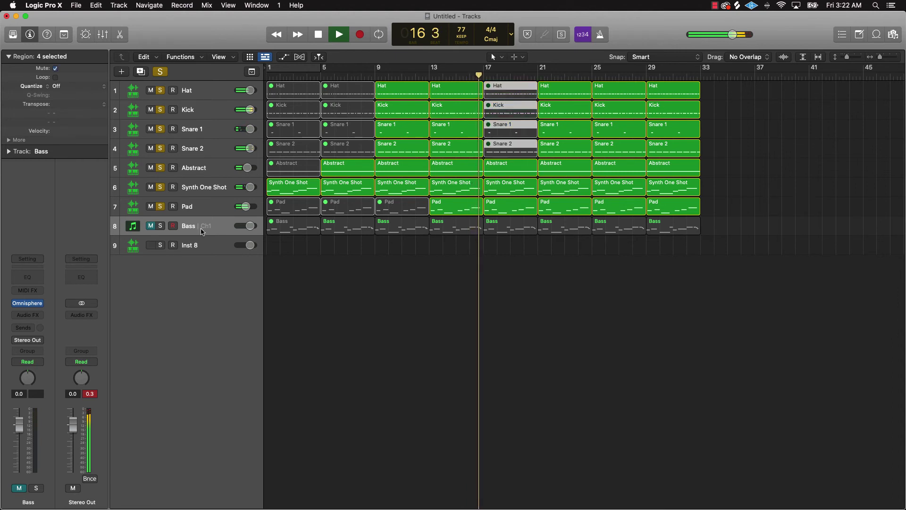
Solo the Bass track and mute its three regions in bars 5 to 16
click(159, 226)
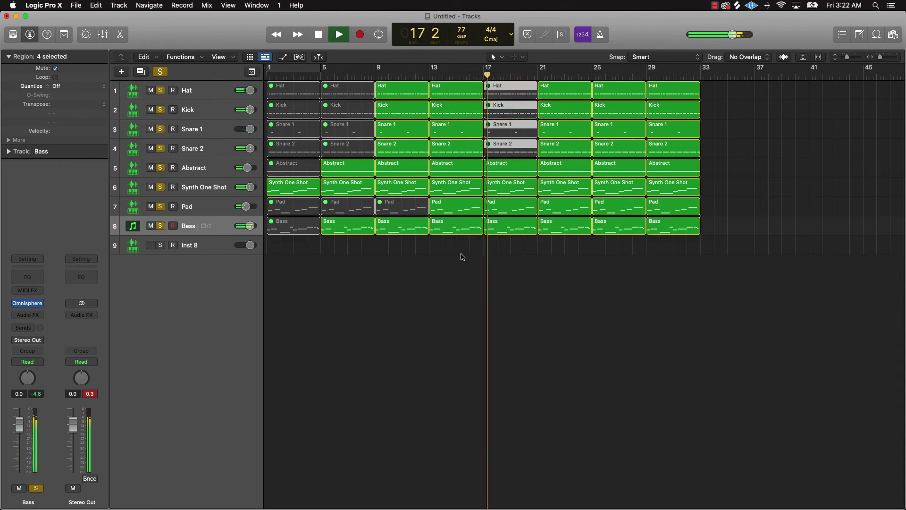
drag(460, 247, 342, 231)
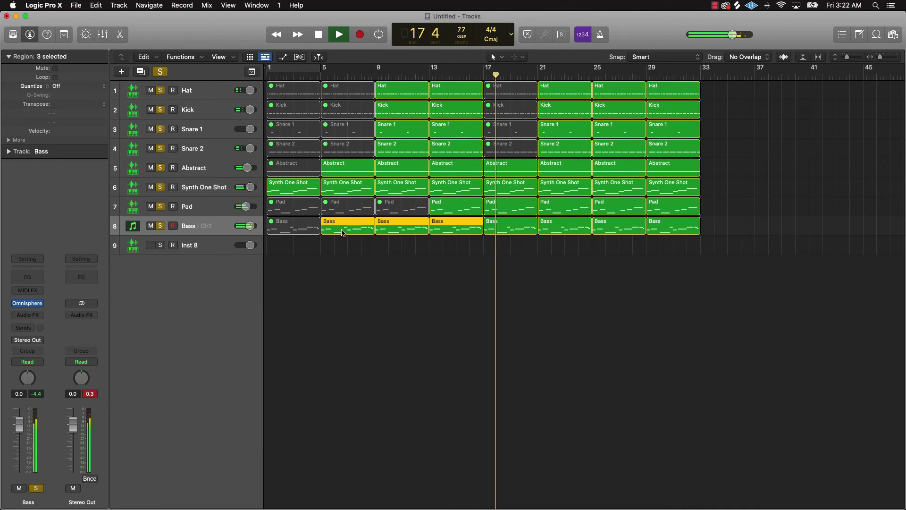
key(ctrl+m)
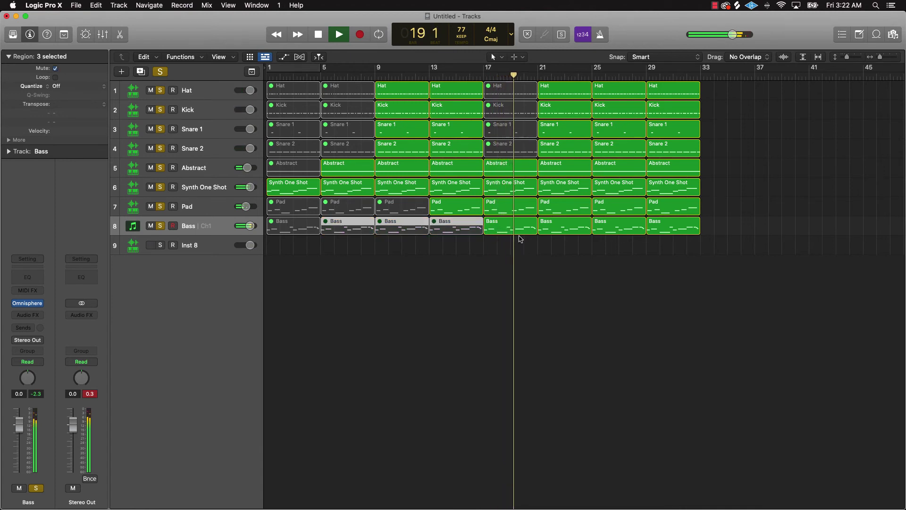
Mute the Hat, Kick, Snare 1 and Snare 2 regions in bars 21 to 24
click(564, 150)
shift+click(556, 128)
shift+click(555, 109)
shift+click(556, 97)
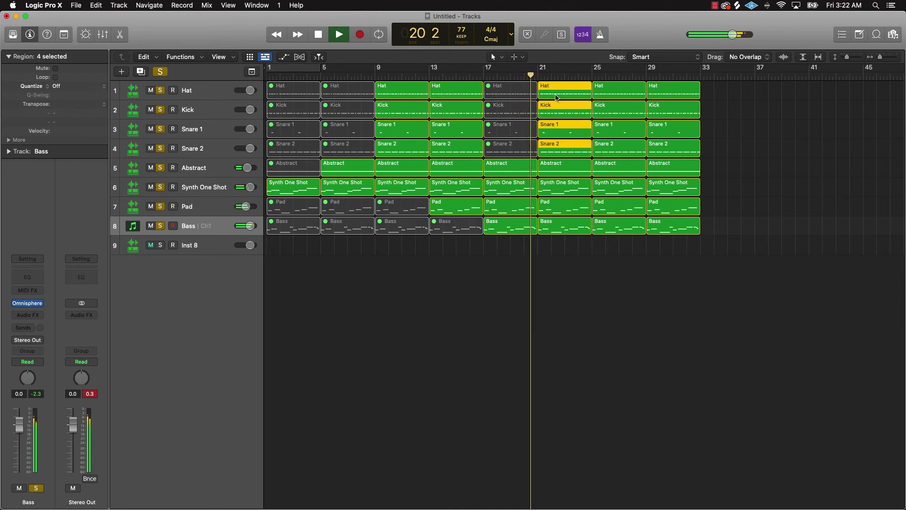
key(ctrl+m)
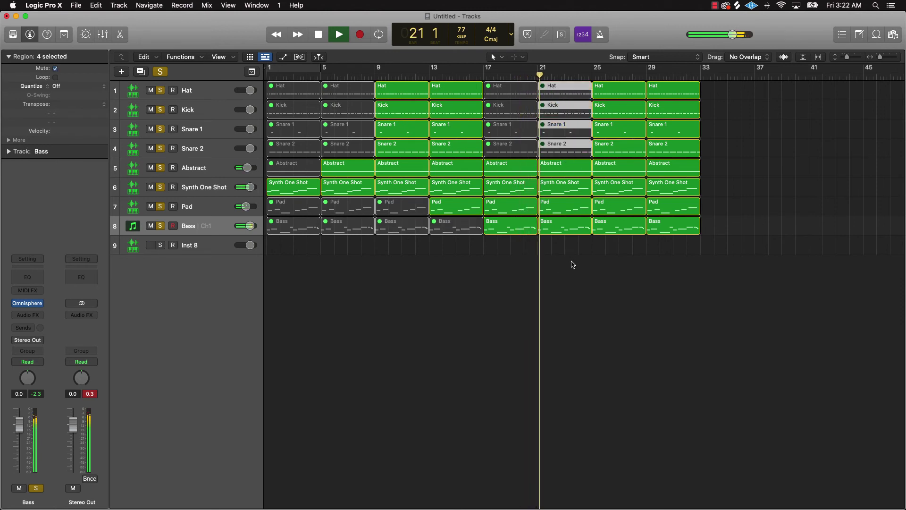
click(571, 262)
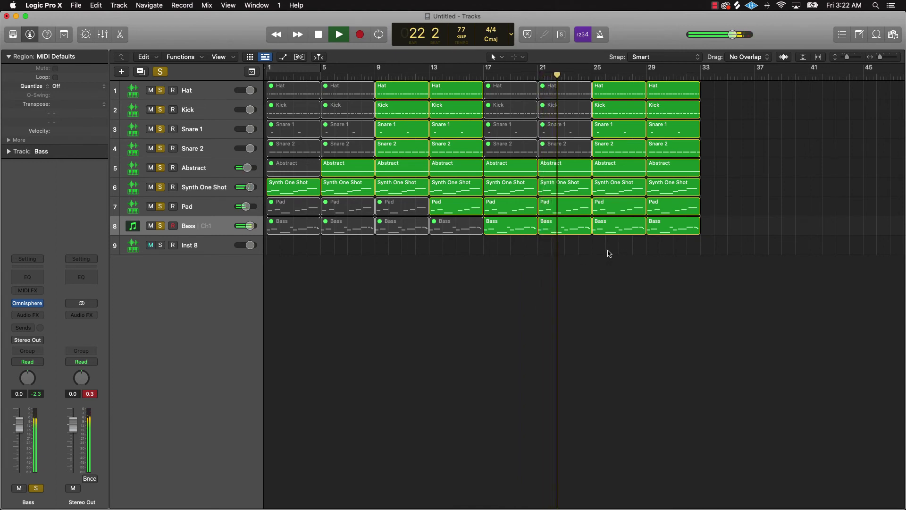
Mute the Pad and Bass regions in bars 25 to 32
drag(609, 254, 683, 214)
key(ctrl+m)
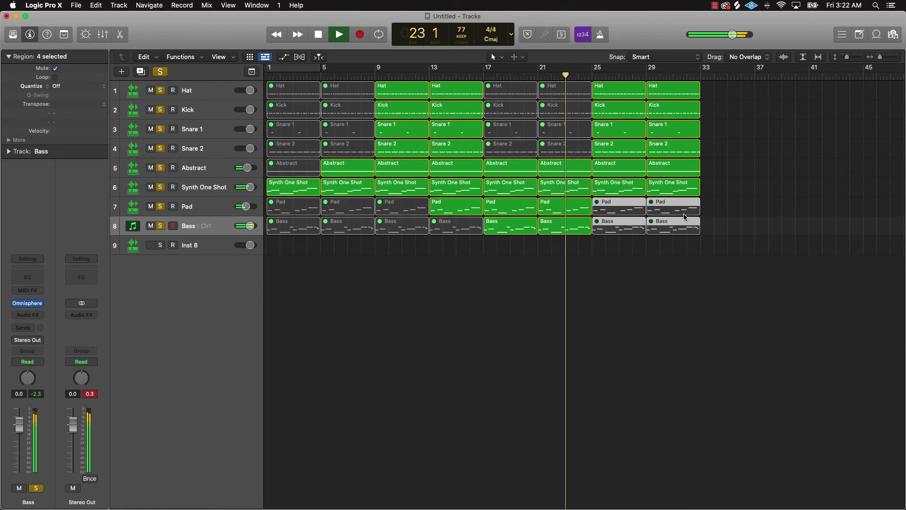
click(684, 261)
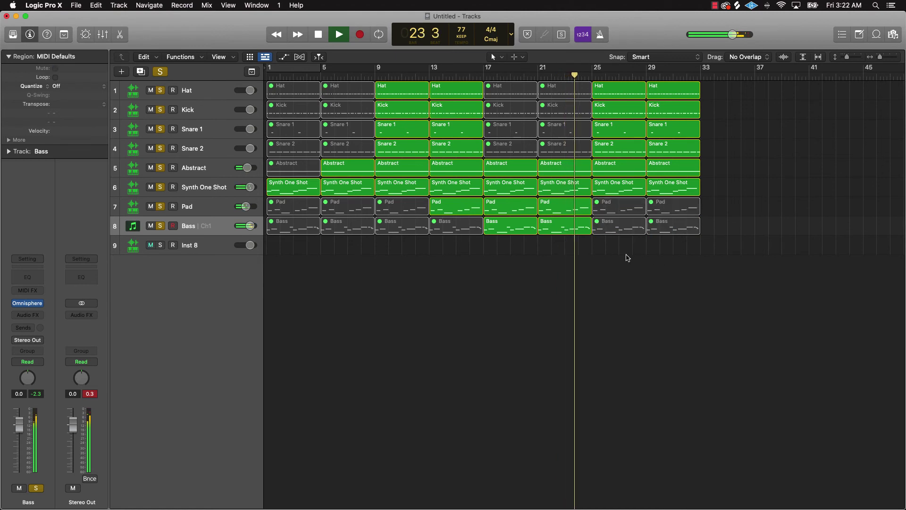
Copy all eight tracks' regions in bars 25 to 32 twice, filling bars 33 to 48
drag(627, 258, 703, 94)
scroll(708, 123, right, 5)
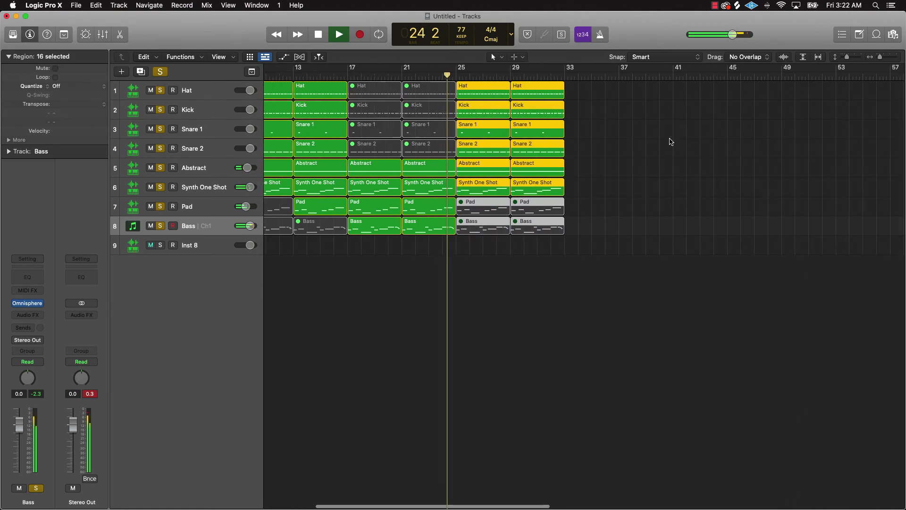
scroll(619, 156, left, 3)
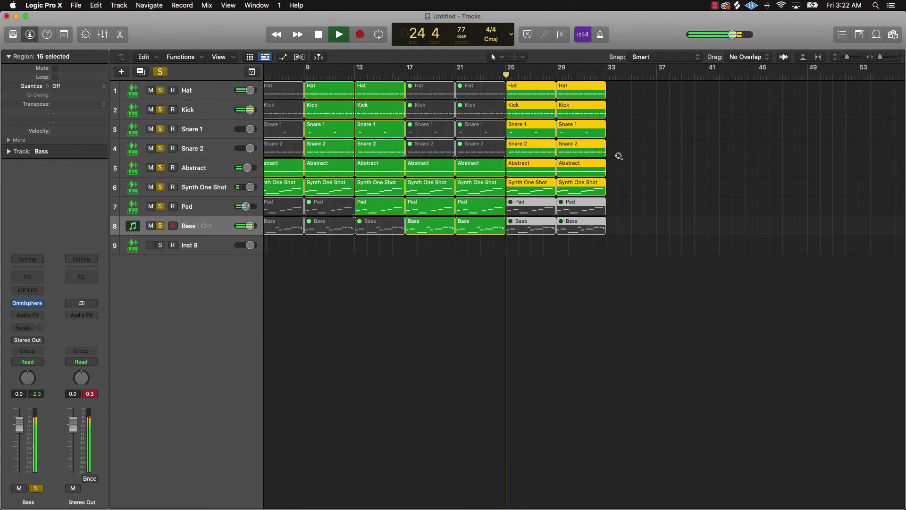
scroll(618, 156, right, 3)
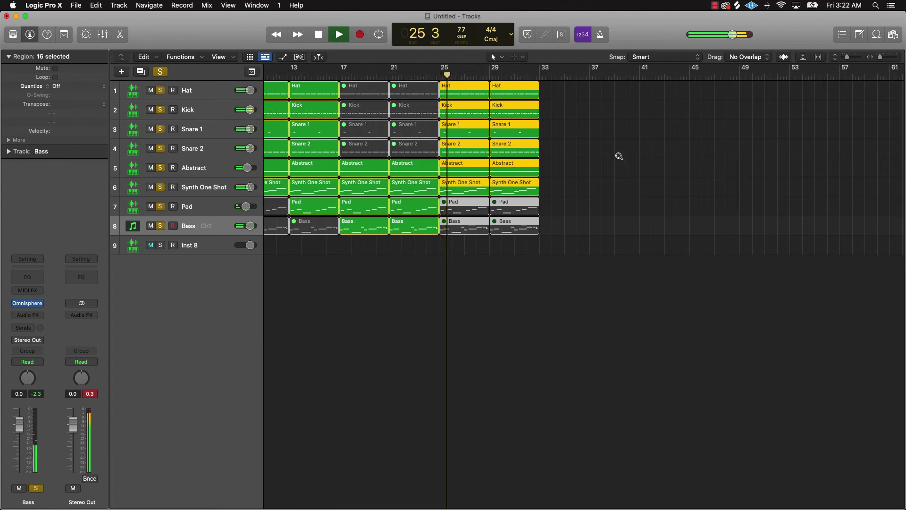
scroll(620, 159, left, 5)
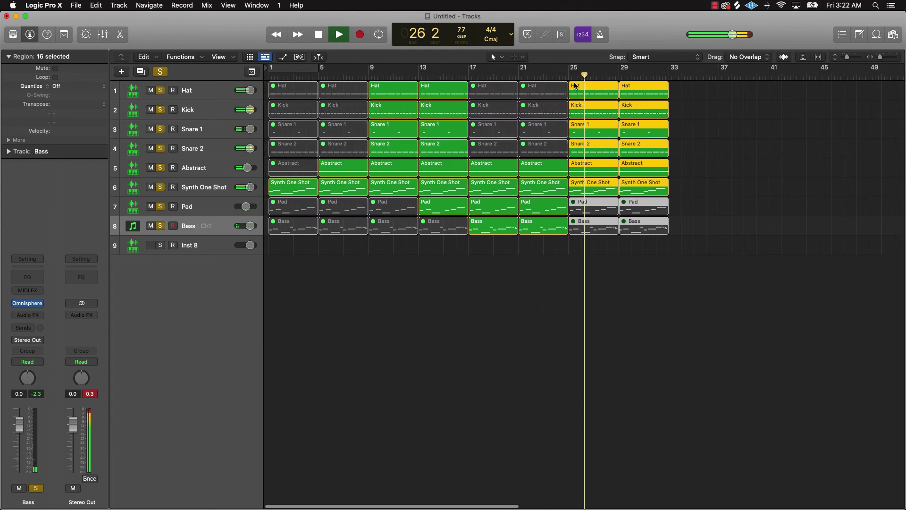
drag(592, 95, 793, 92)
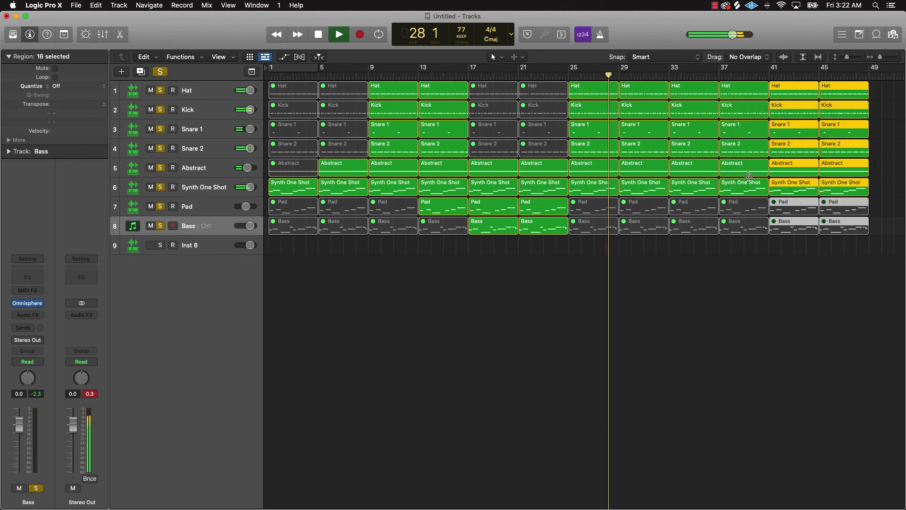
click(690, 273)
Unmute the two Pad regions in bars 33 to 40
click(648, 211)
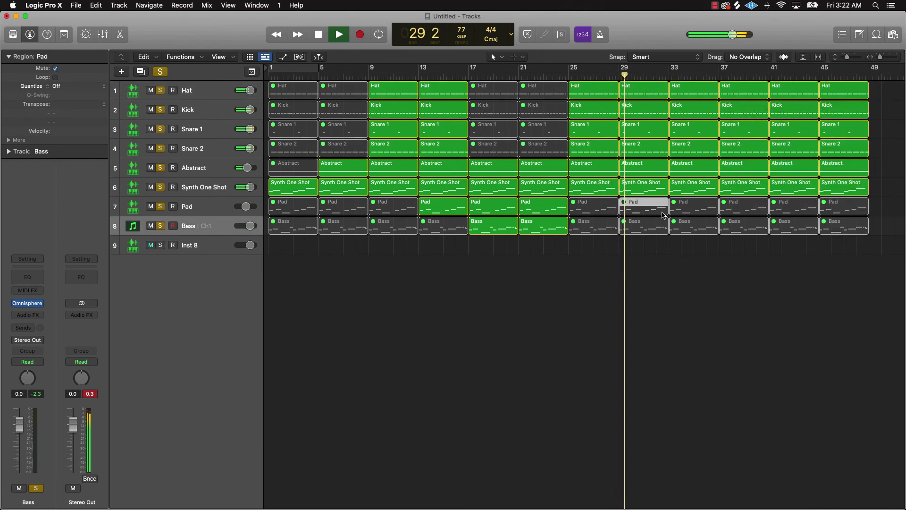
click(696, 283)
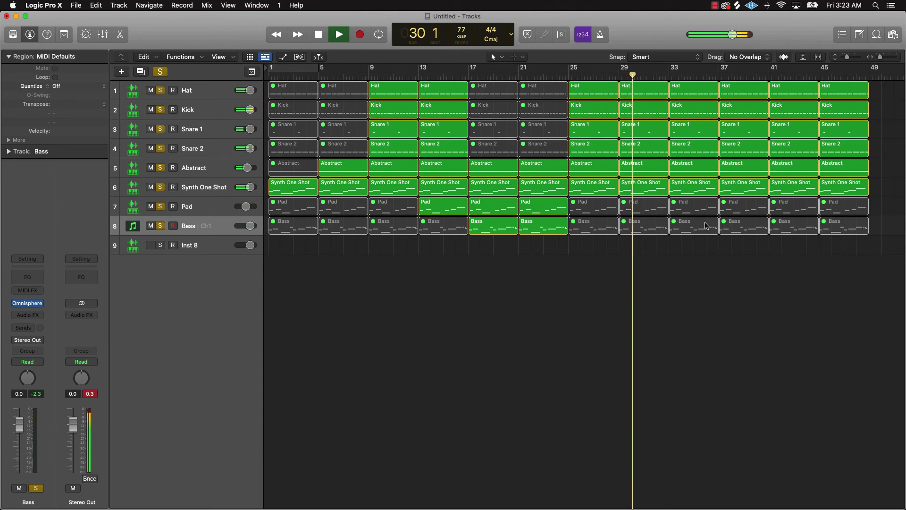
click(694, 208)
shift+click(734, 206)
key(ctrl+m)
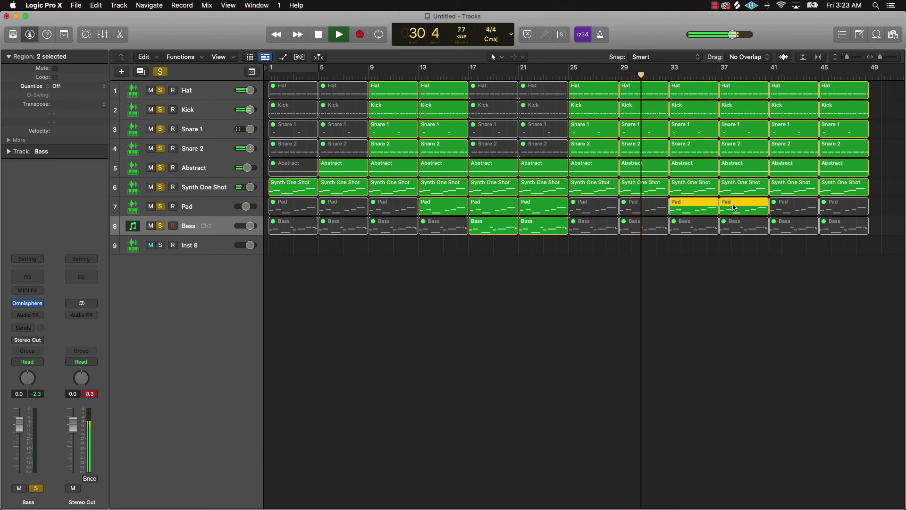
Mute the Hat, Kick, Snare 1 and Snare 2 regions in bars 33 to 40
click(693, 89)
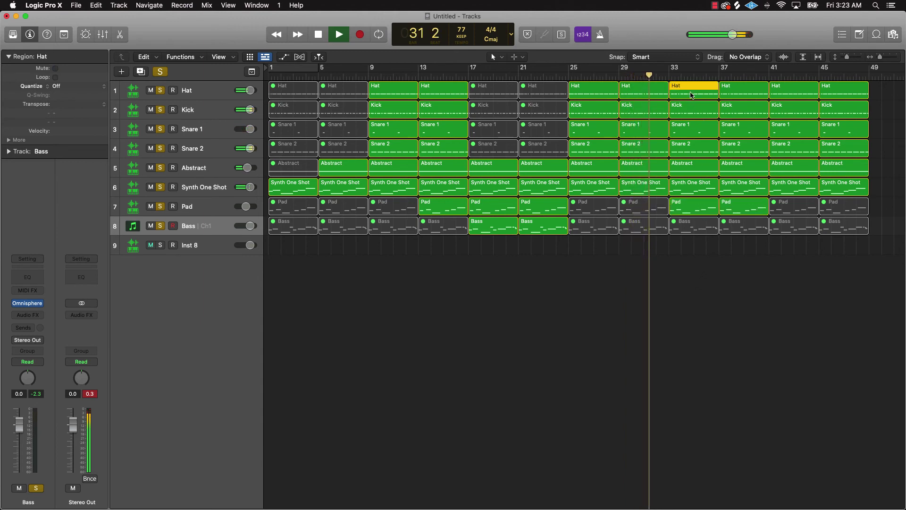
shift+click(690, 109)
shift+click(686, 134)
shift+click(687, 150)
shift+click(736, 150)
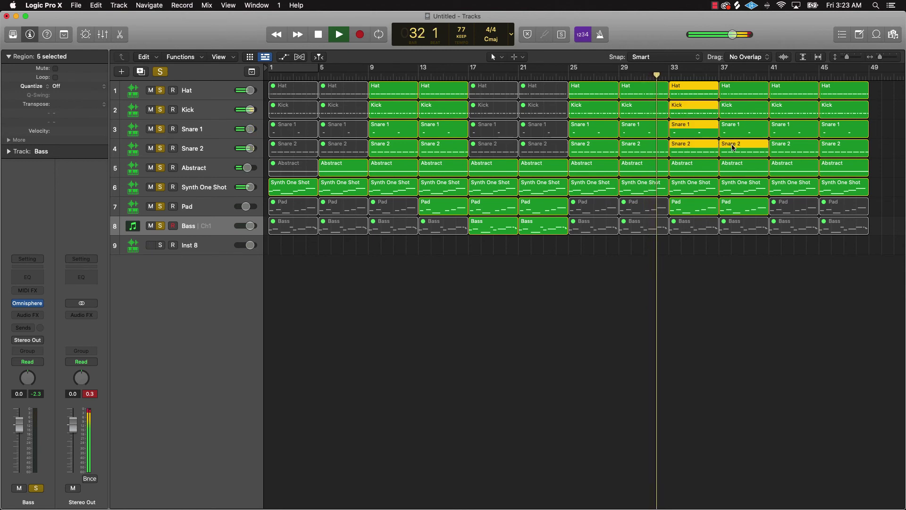
shift+click(737, 130)
shift+click(738, 111)
shift+click(740, 94)
key(ctrl+m)
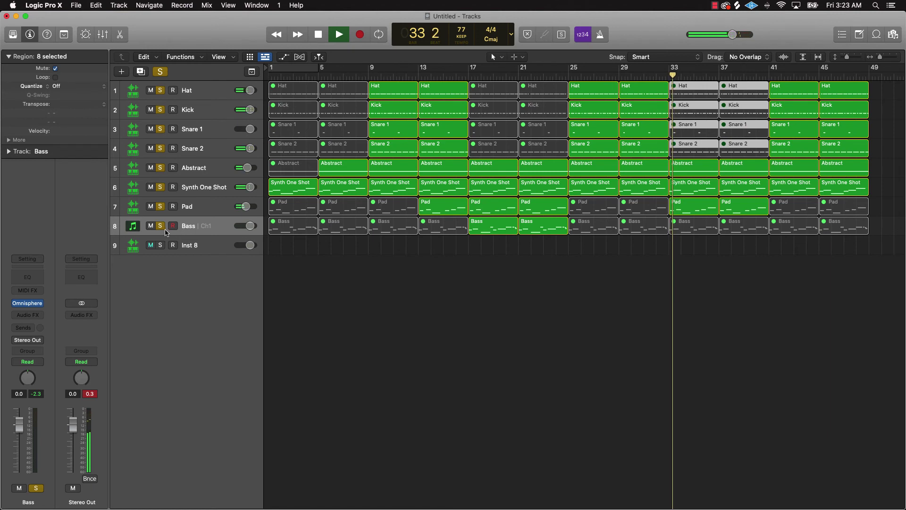
Unmute the Bass region in bars 37 to 40 and switch the transport display to show bars together with elapsed time
click(725, 230)
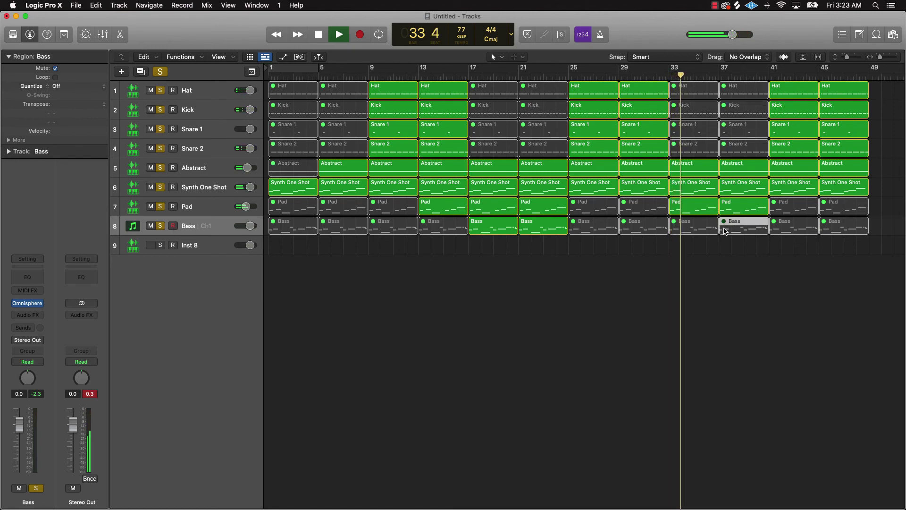
key(ctrl+m)
scroll(739, 252, right, 10)
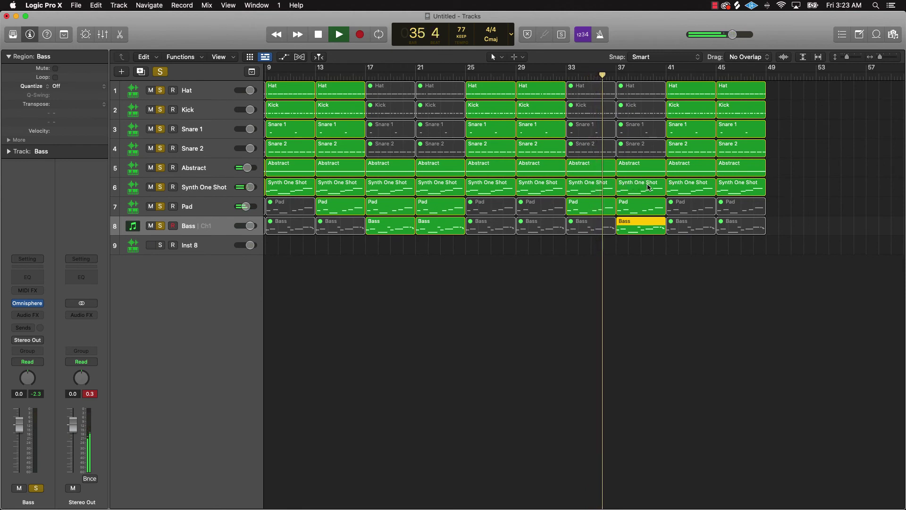
click(511, 34)
click(526, 65)
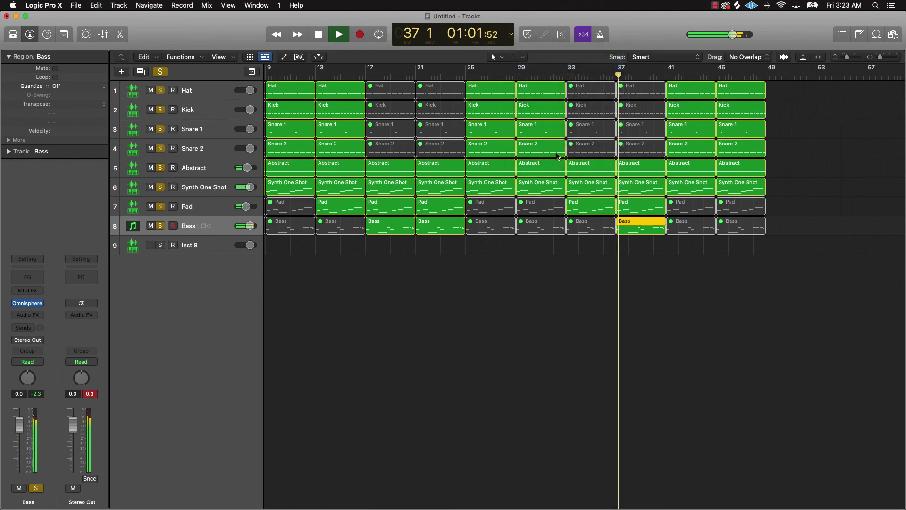
Copy all eight tracks' regions in bars 41 to 48 to bars 49 to 56
ctrl+alt+click(675, 252)
ctrl+alt+click(675, 252)
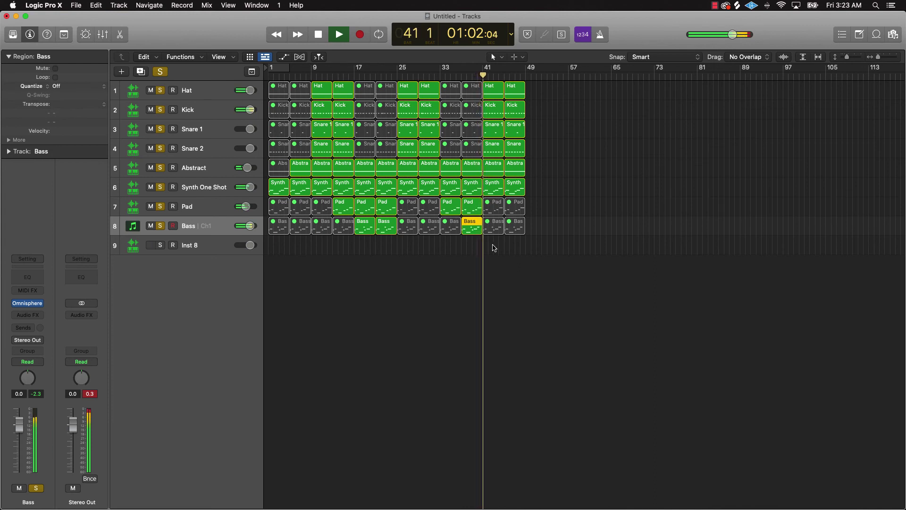
drag(528, 245, 537, 94)
click(605, 103)
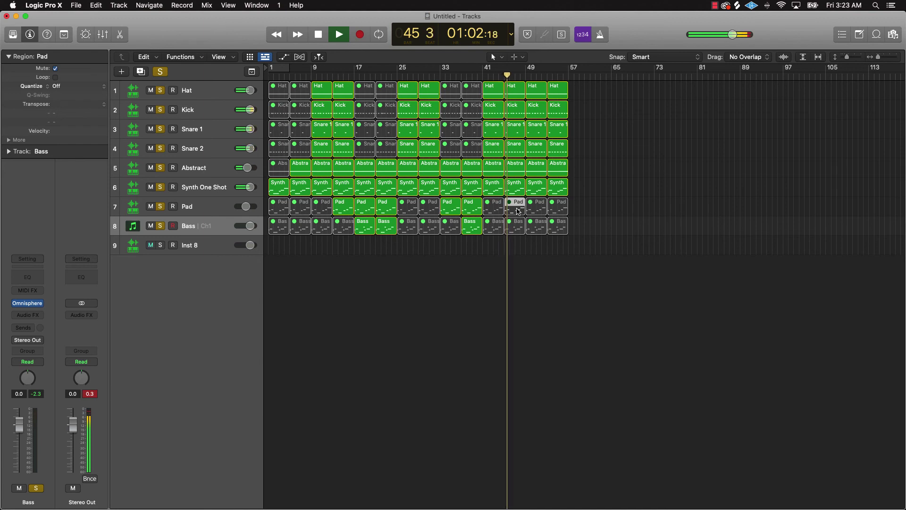
Mute the Hat, Kick, Snare 1 and Snare 2 regions in bars 49 to 56
click(547, 247)
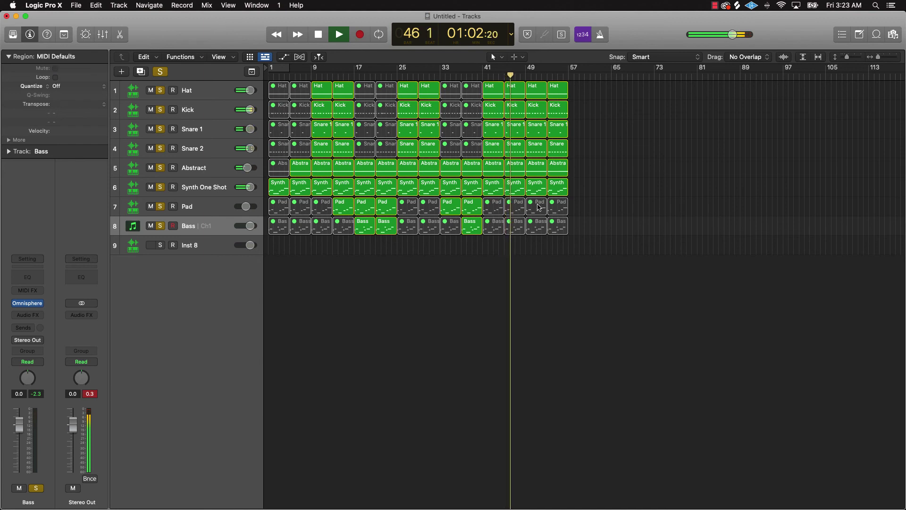
click(538, 207)
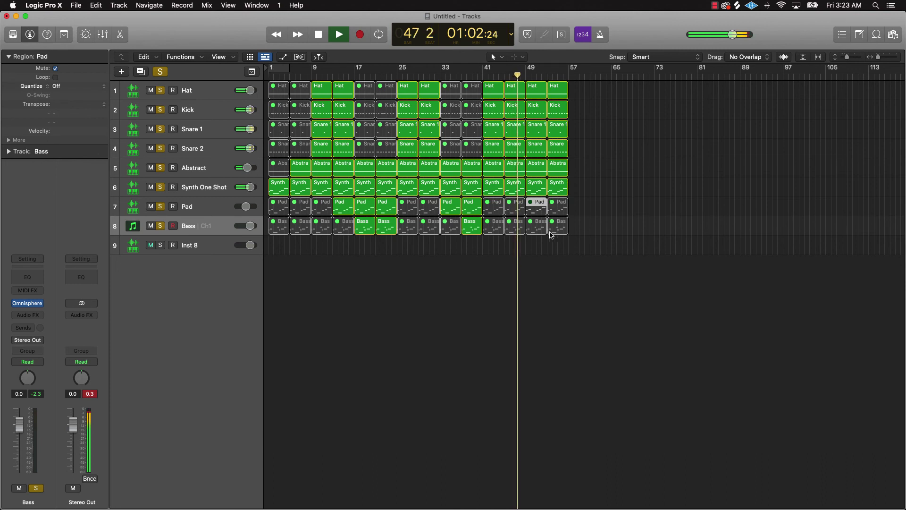
drag(578, 156, 541, 92)
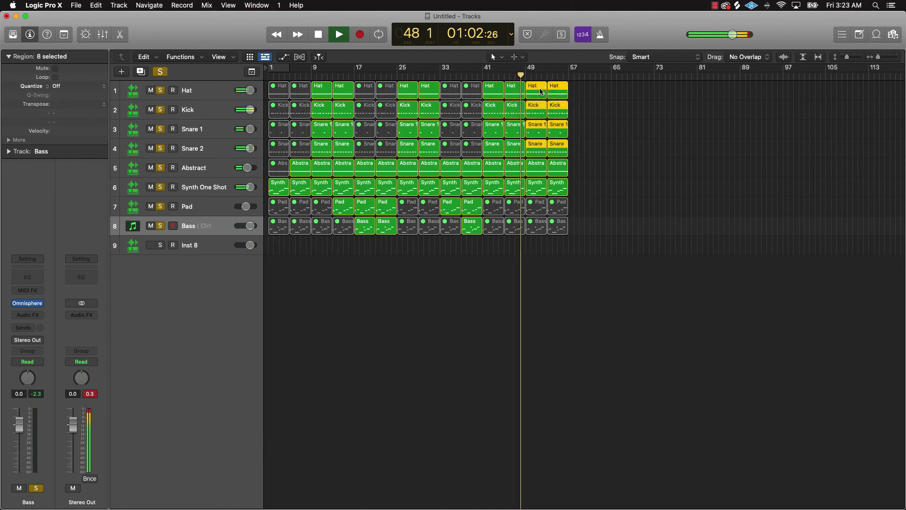
key(ctrl+m)
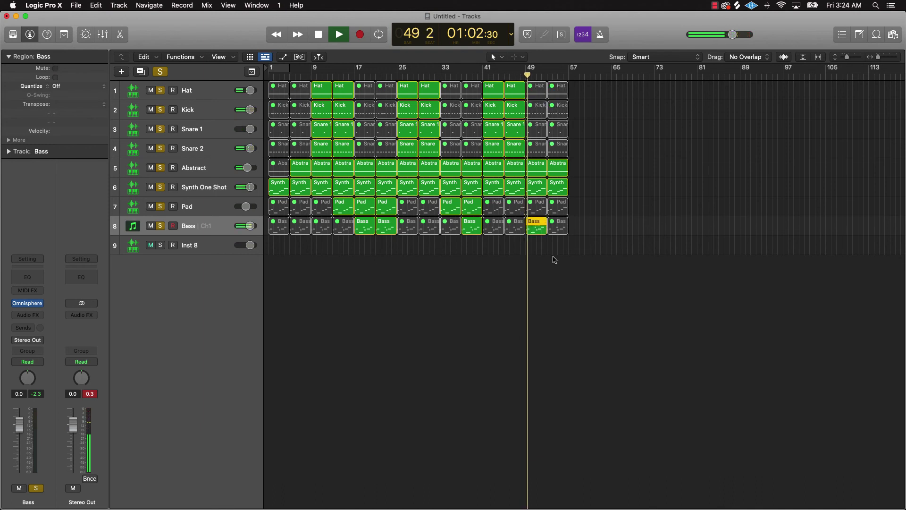
Unmute the Bass regions in bars 49 to 56 and the Pad region in bars 53 to 56
key(ctrl+m)
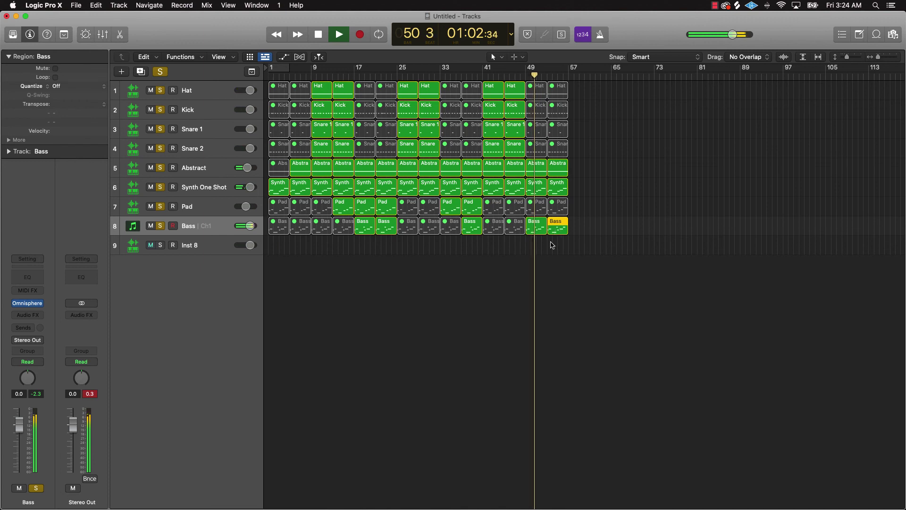
click(559, 212)
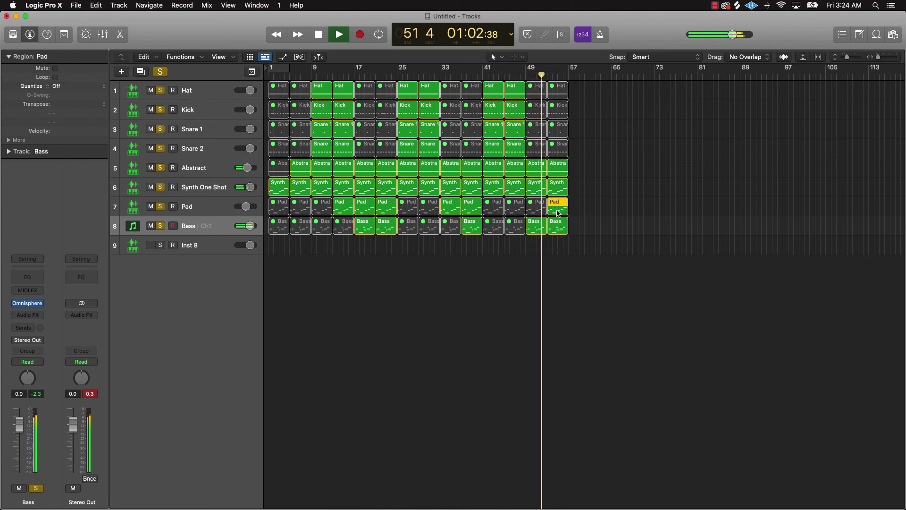
Copy all eight tracks' regions in bars 41 to 48 to bars 57 to 64
drag(494, 250, 581, 92)
click(660, 127)
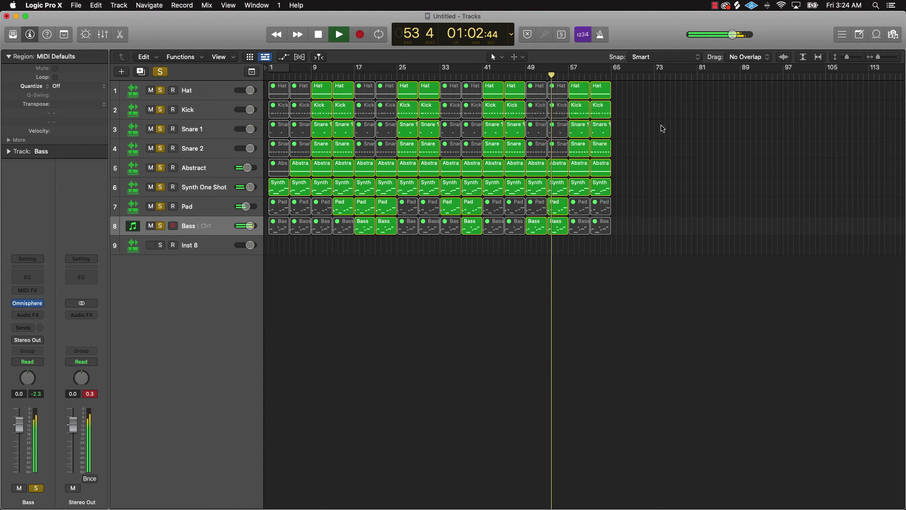
Shorten the project by moving its end marker to about bar 81
scroll(718, 91, right, 3)
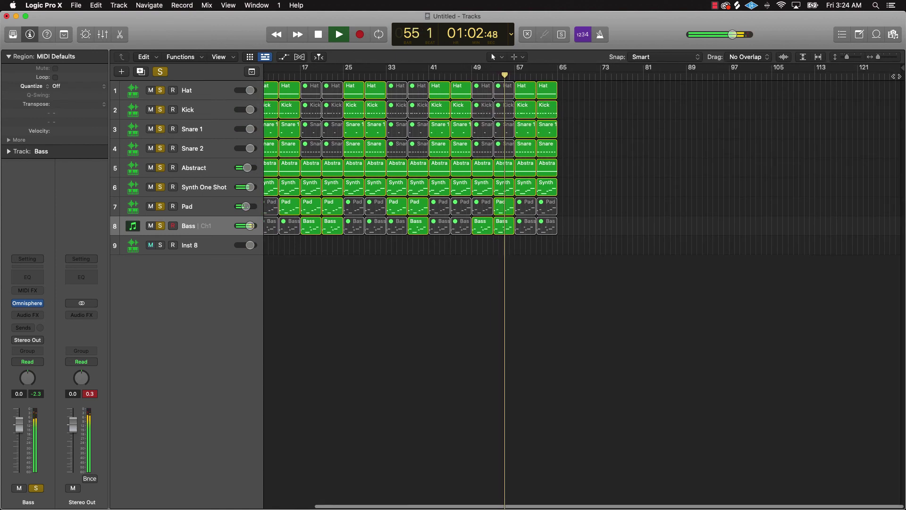
drag(899, 70, 578, 141)
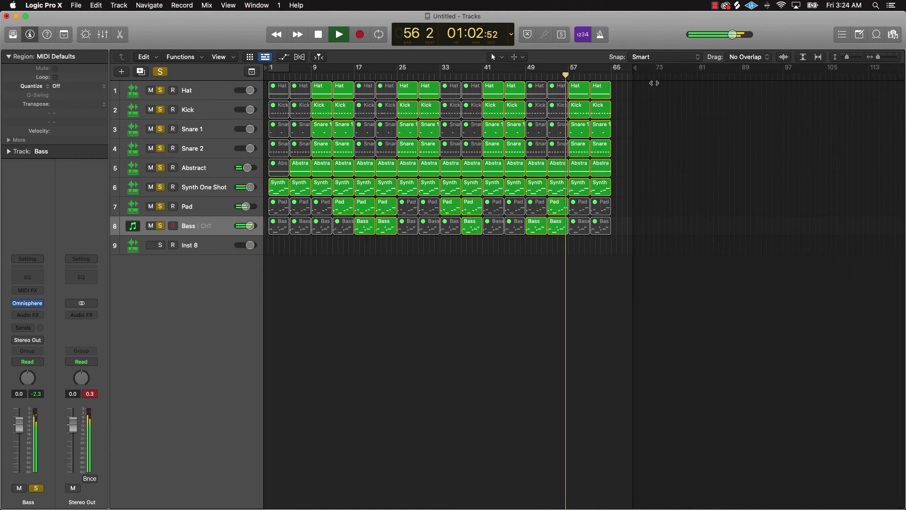
drag(635, 71, 695, 83)
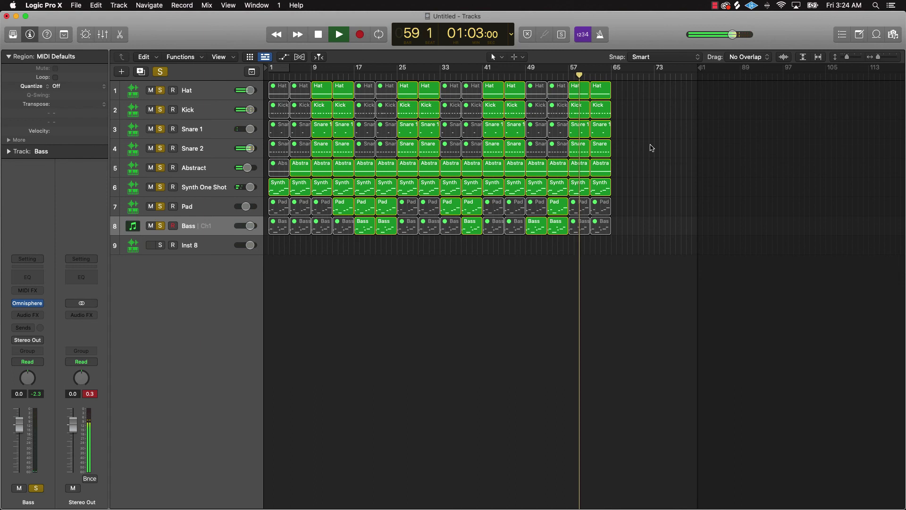
Unmute the Pad region in bars 61 to 64 and copy the Abstract, Synth One Shot and Pad regions there to bars 65 to 68
click(605, 213)
key(ctrl+m)
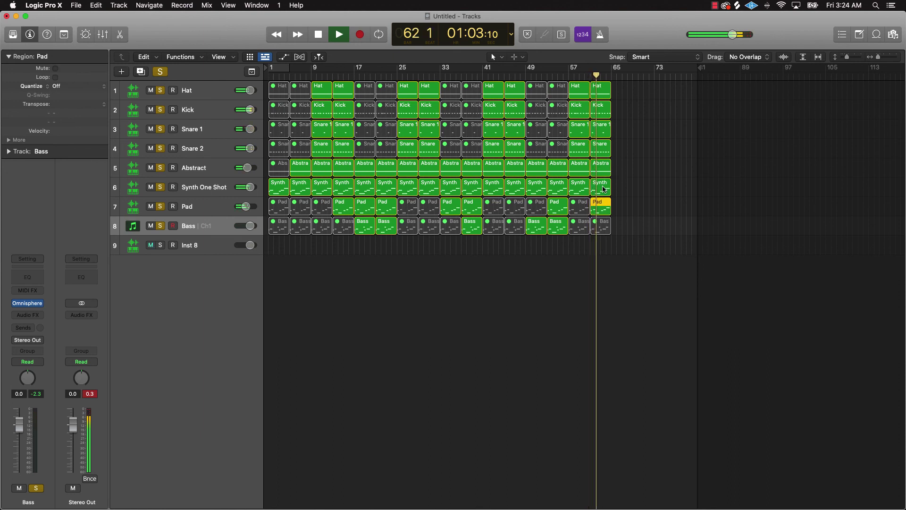
drag(604, 188, 623, 212)
click(607, 170)
drag(608, 173, 629, 174)
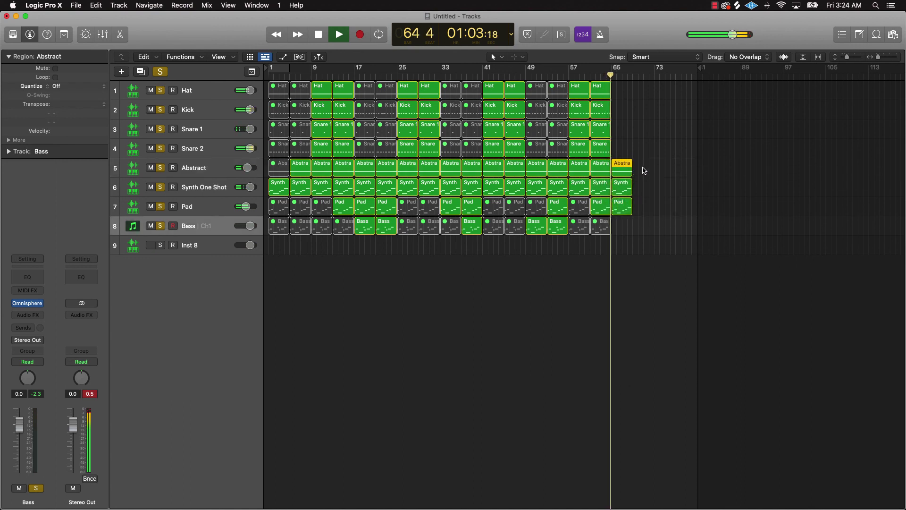
Copy the Abstract and Synth One Shot regions in bars 65 to 68 to bars 69 to 72
shift+click(629, 189)
drag(624, 192, 645, 190)
click(648, 210)
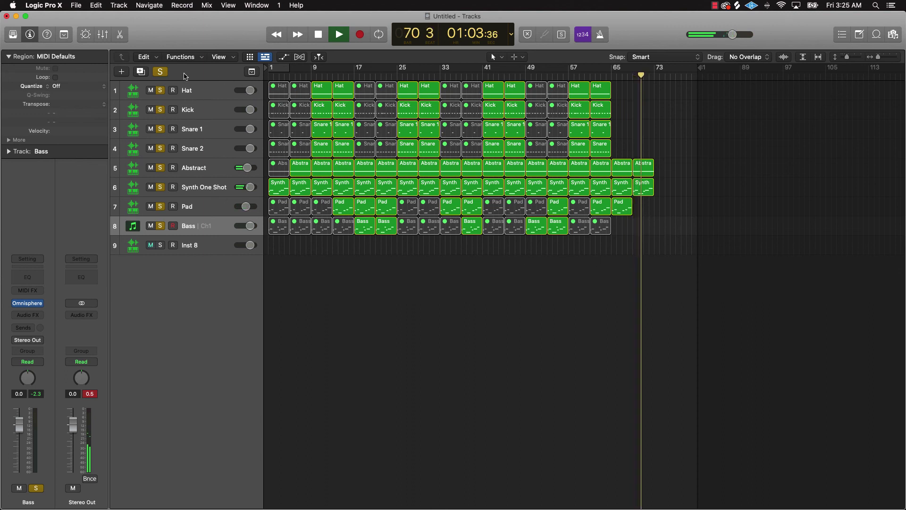
Clear the solo on all tracks, copy the last Synth One Shot region to bars 73 to 76 and stop playback
click(160, 71)
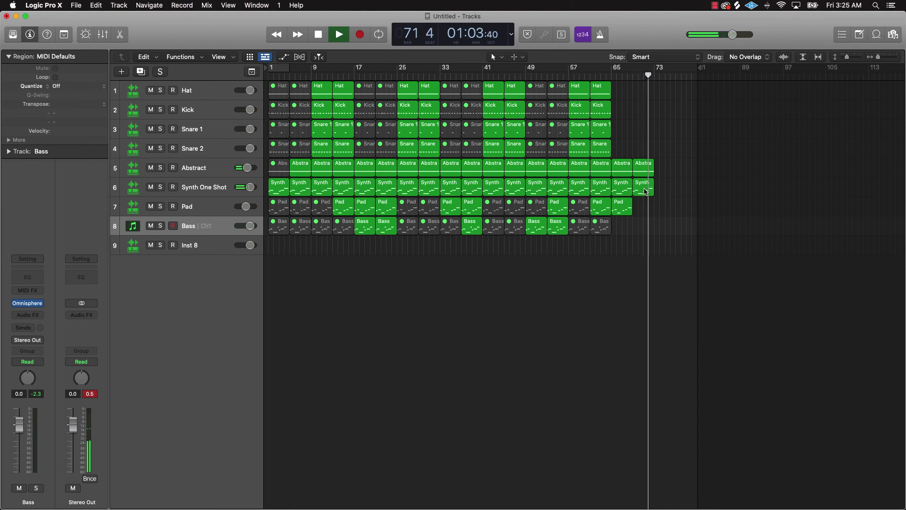
drag(645, 191, 666, 191)
click(666, 219)
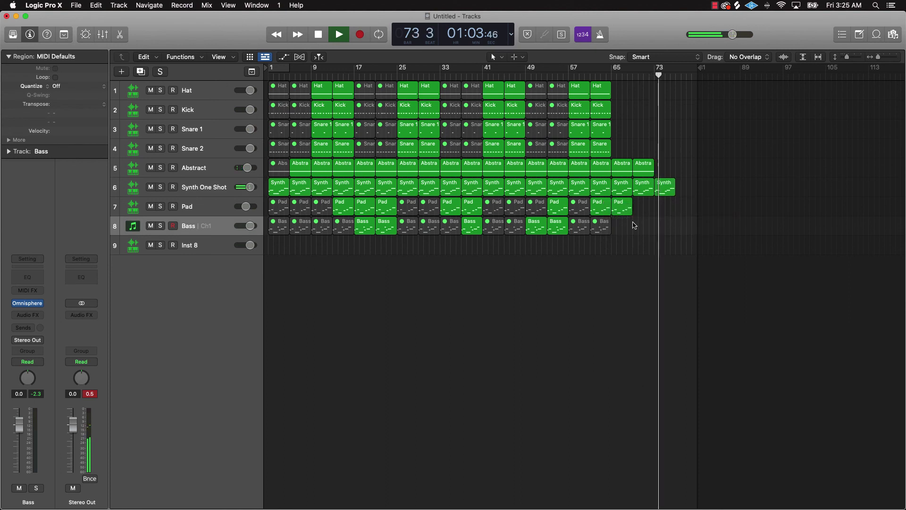
key(space)
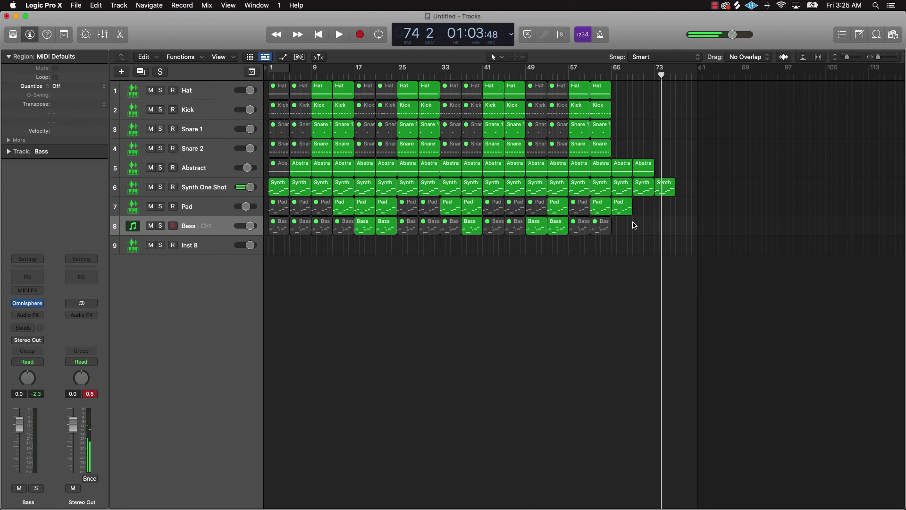
ctrl+alt+click(635, 222)
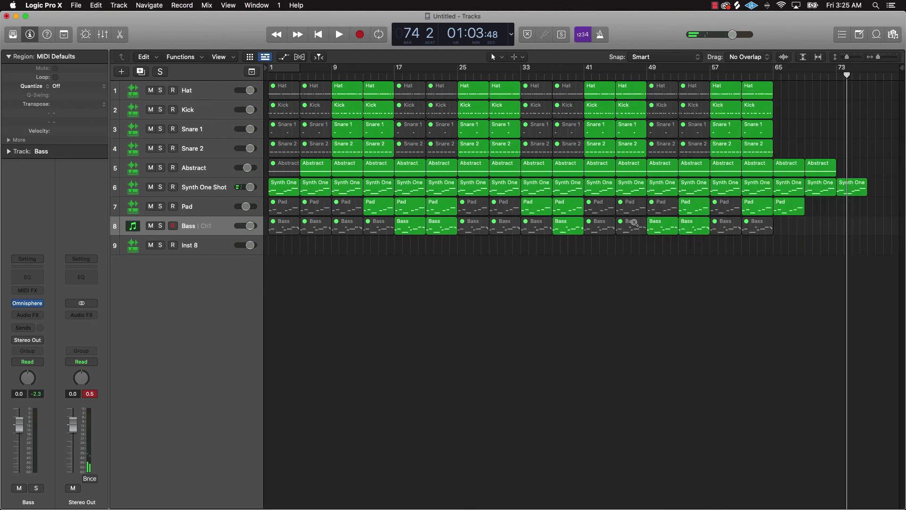